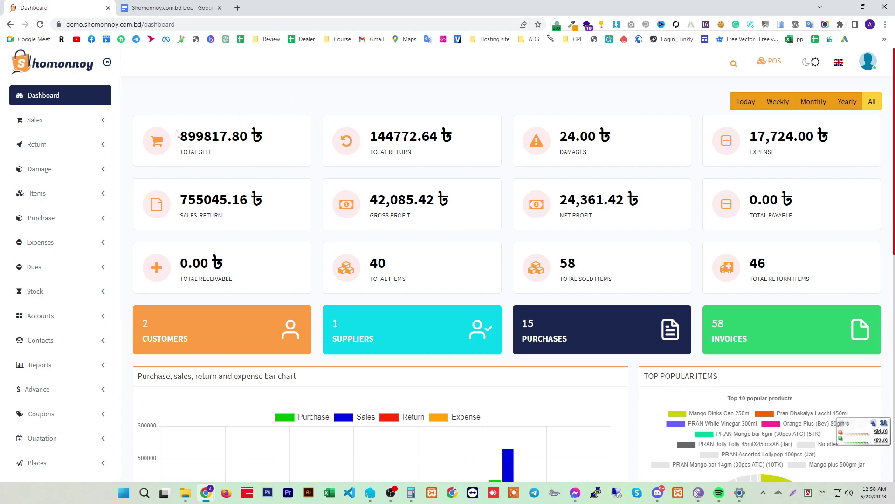
left_click_drag(181, 135, 263, 136)
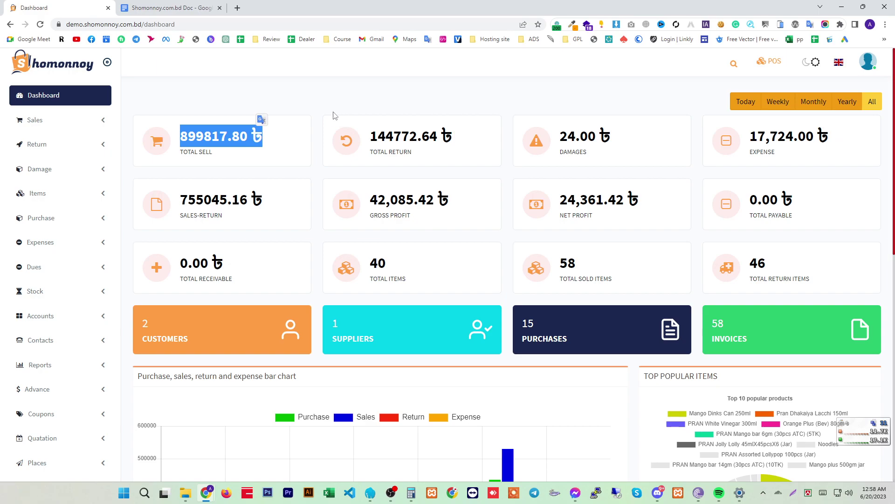
left_click(316, 121)
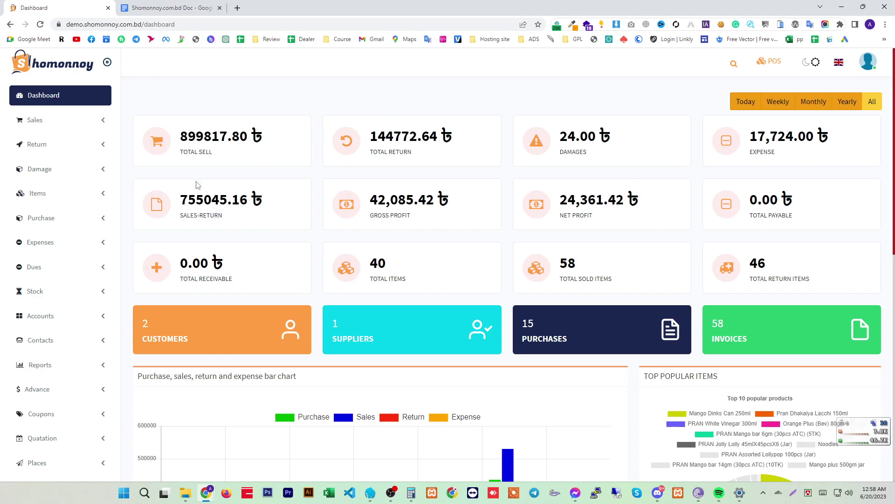
left_click_drag(181, 134, 453, 147)
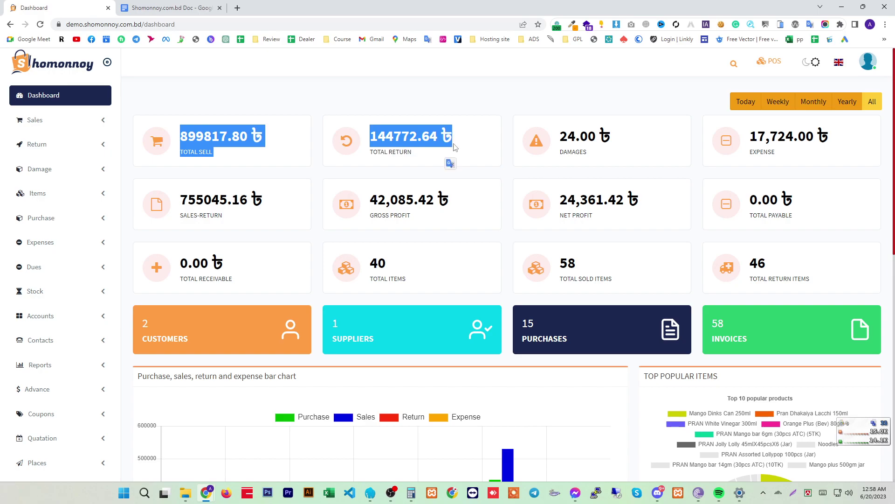
left_click(318, 133)
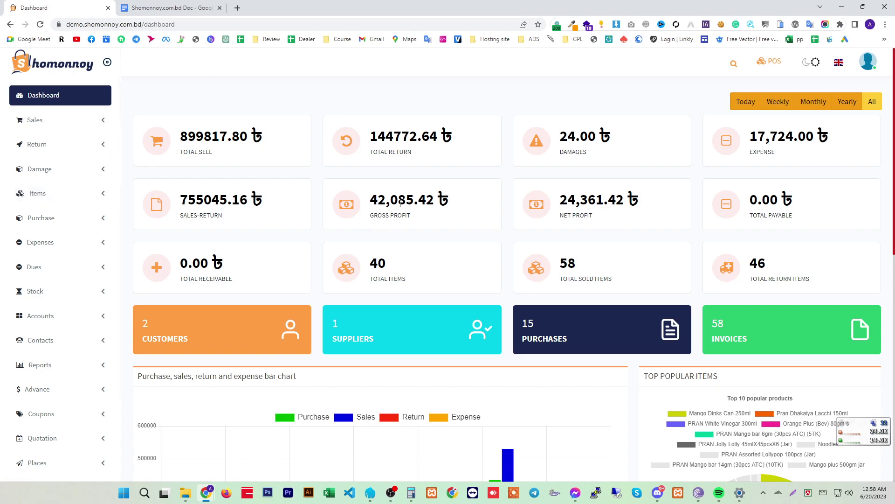
Step: Open the form for adding an item and name the item PRAN Sauce Red Chilli 340 g Glass Bottle
left_click(68, 196)
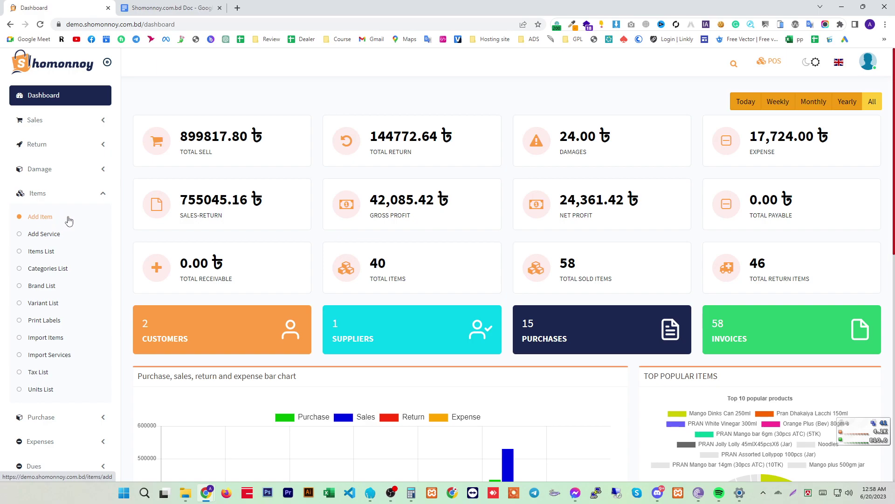
left_click(42, 198)
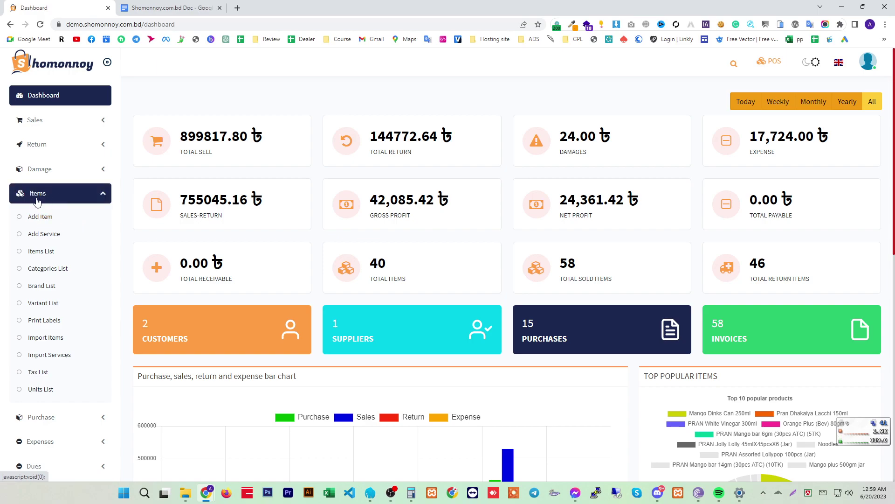
left_click(43, 218)
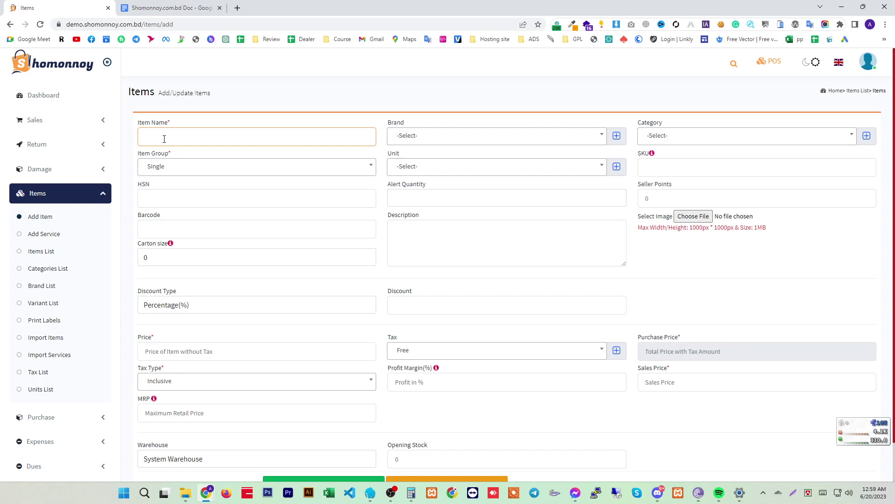
type("Pran sauce")
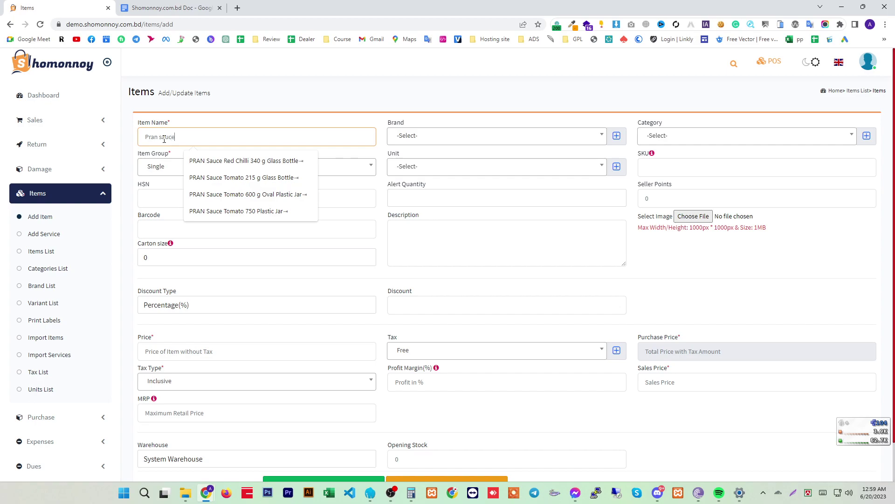
left_click(275, 161)
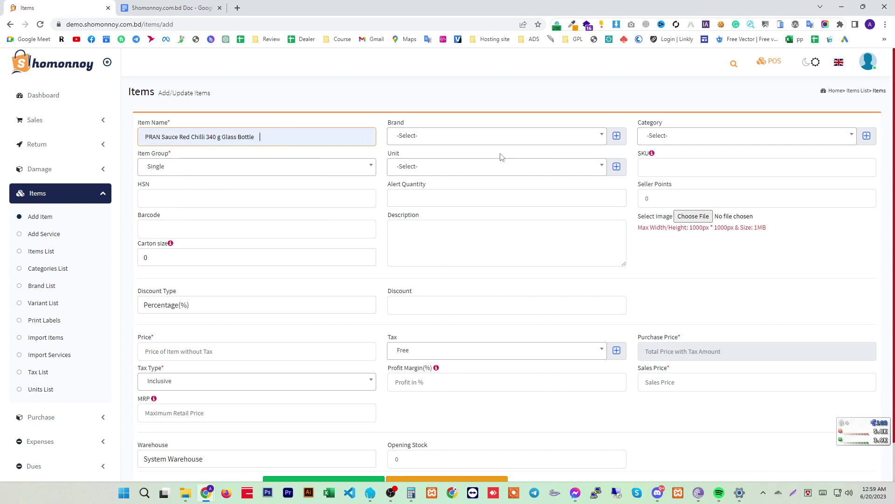
Step: Create a new category named Demo cat from the item form and confirm saving it
left_click(681, 136)
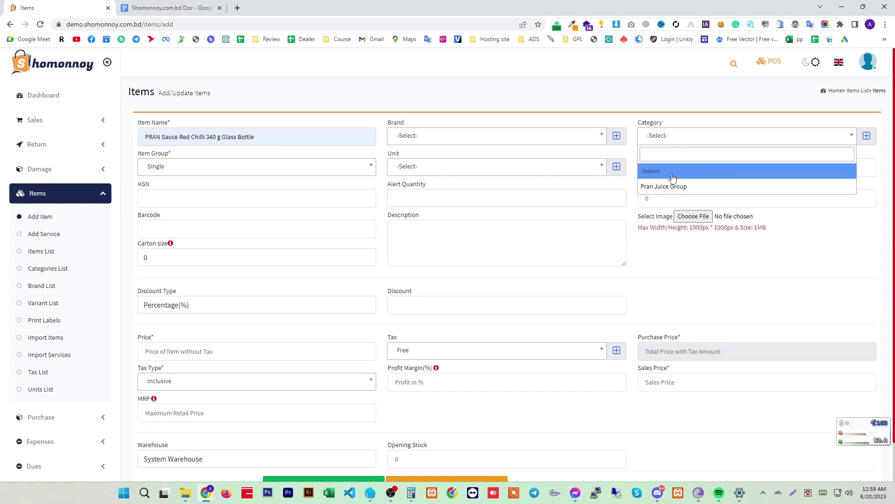
left_click(546, 101)
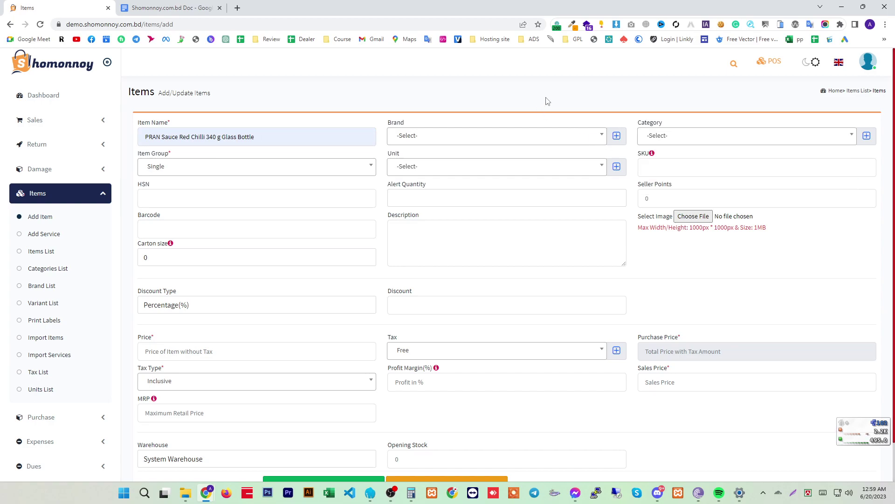
left_click(868, 137)
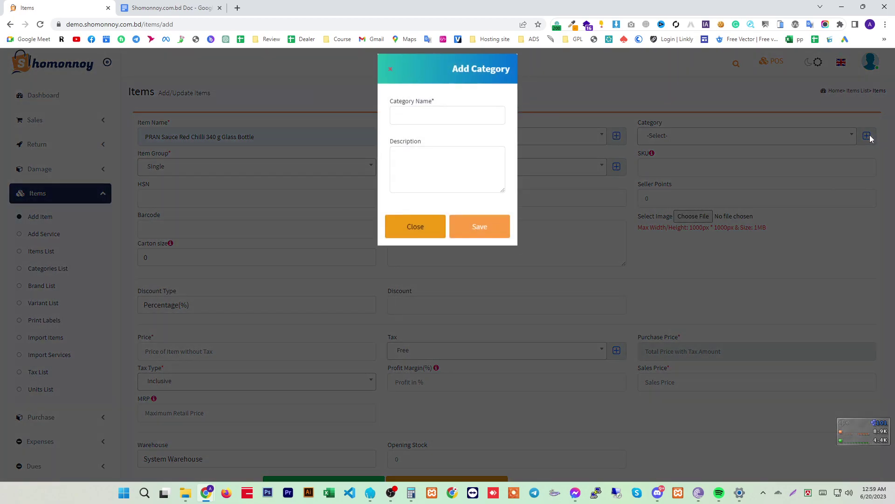
left_click(454, 121)
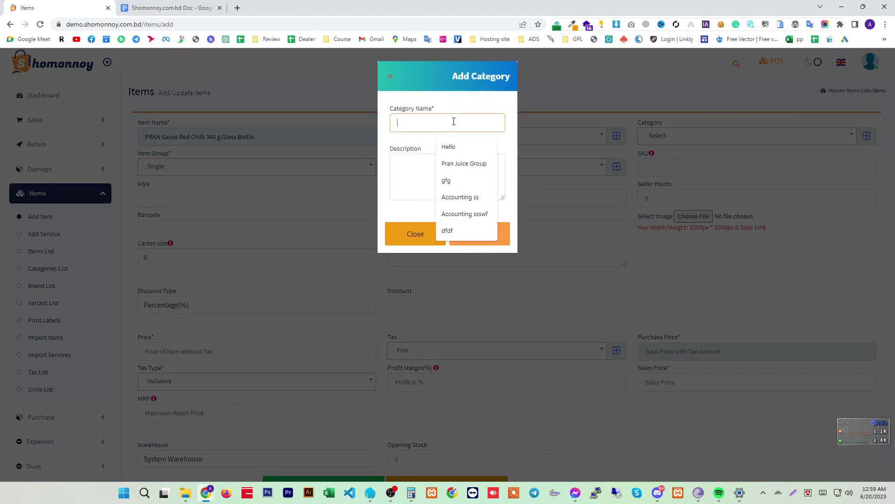
type("Demo cat")
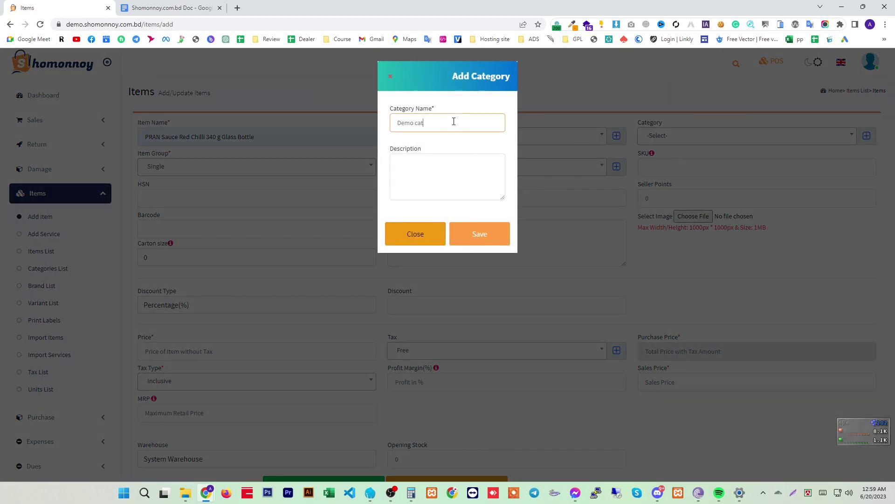
left_click(479, 241)
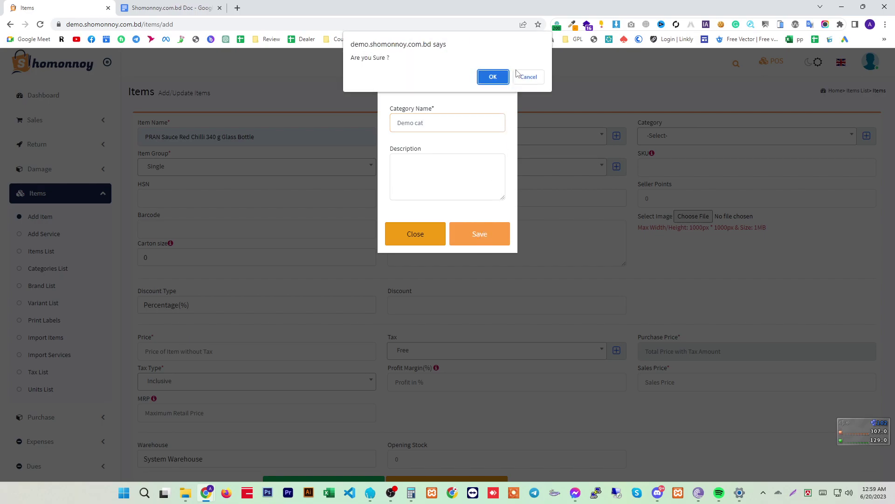
left_click(491, 76)
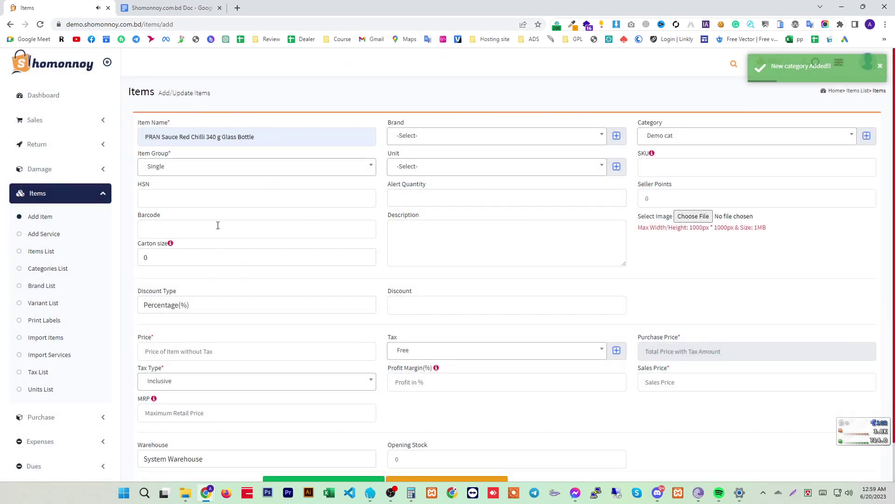
Step: View the categories list and its form for adding a category in a separate browser tab, and return to the item form
right_click(53, 273)
left_click(81, 275)
left_click(160, 8)
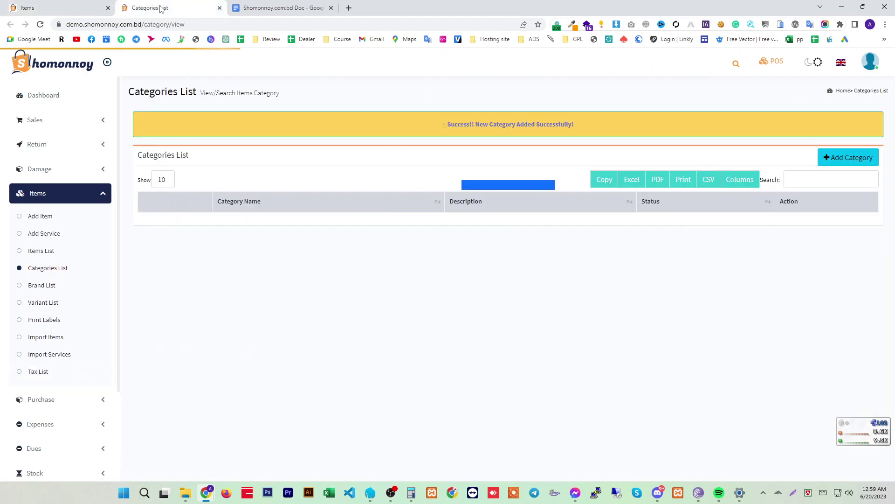
left_click(845, 159)
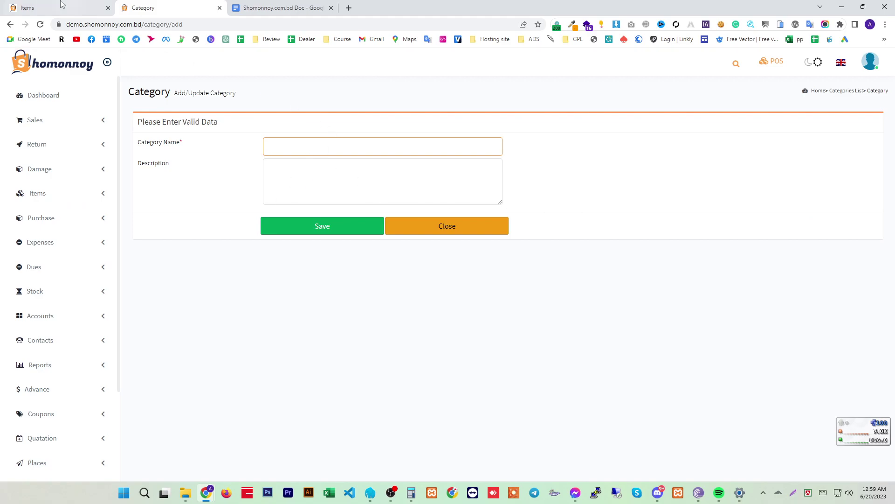
left_click(56, 6)
Step: Create a new brand named Pran from the item form and set the item group to Single
left_click(435, 139)
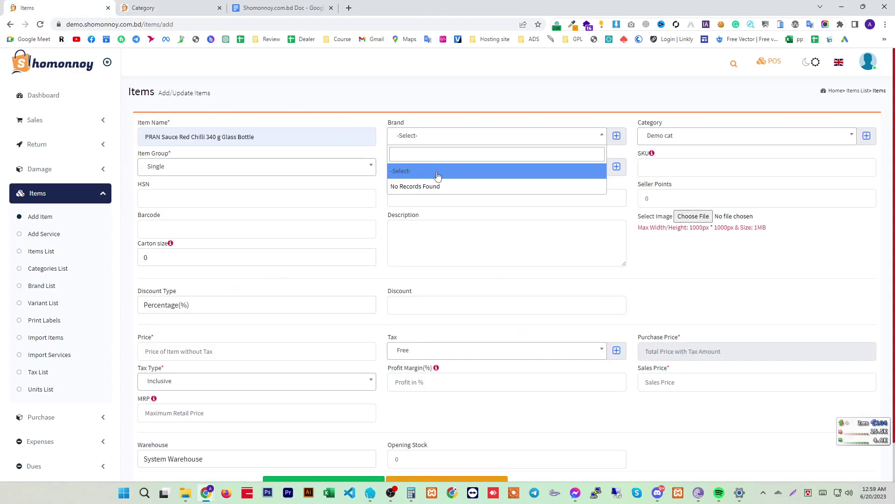
left_click(616, 136)
left_click(427, 123)
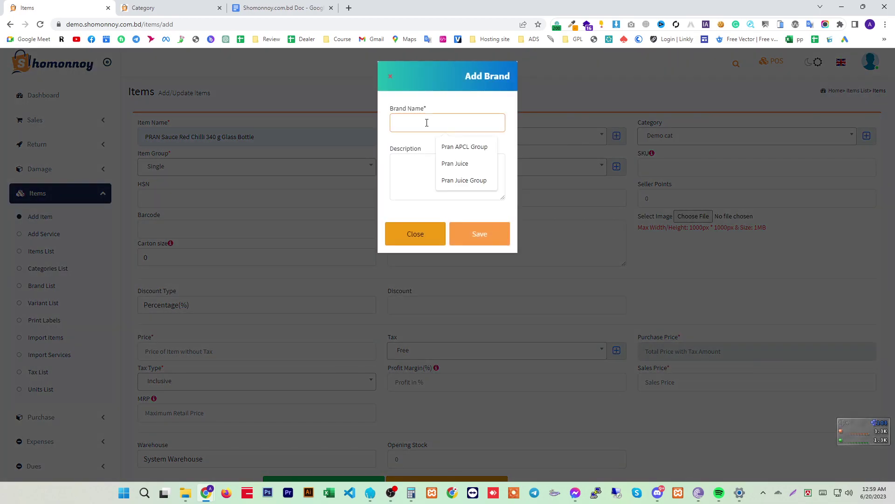
key("Escape")
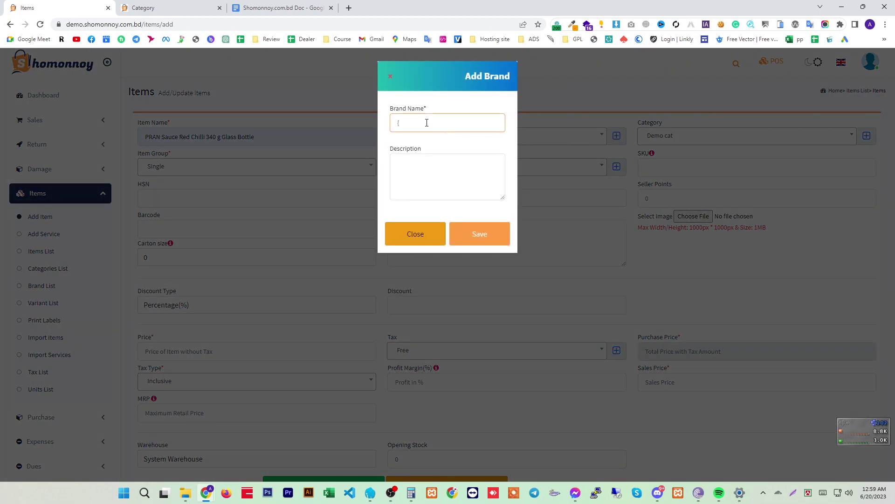
type("Pran")
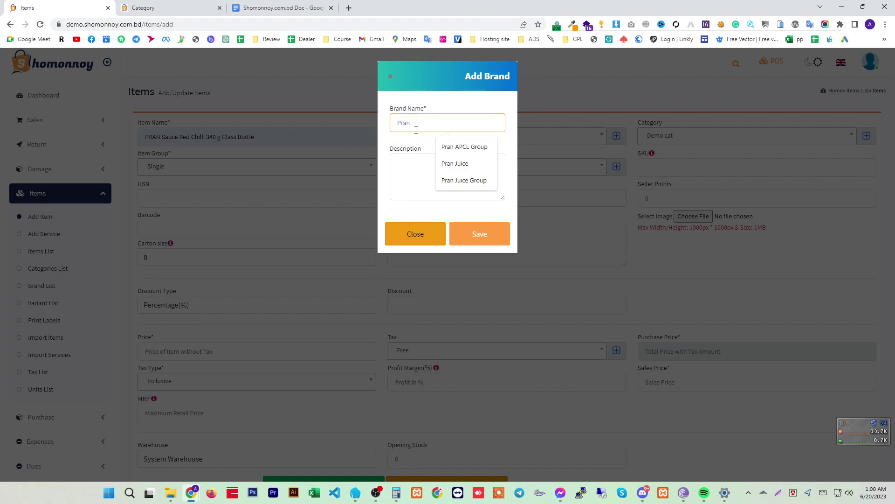
left_click(481, 243)
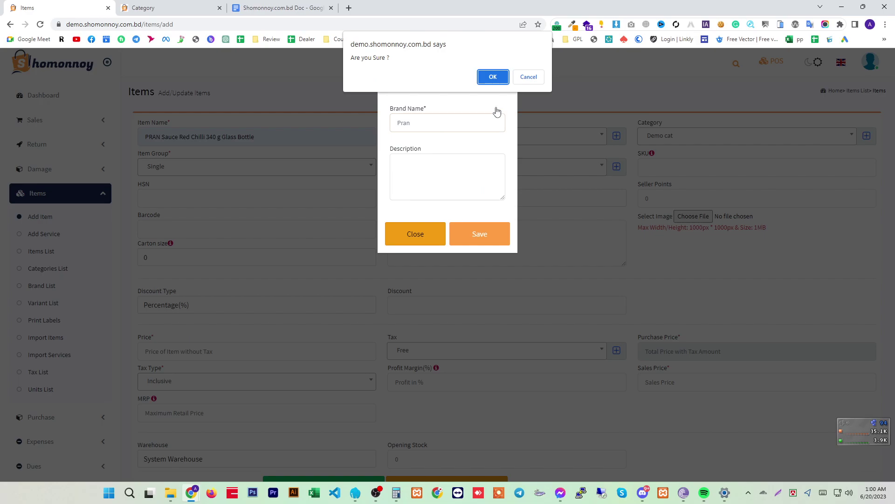
left_click(496, 80)
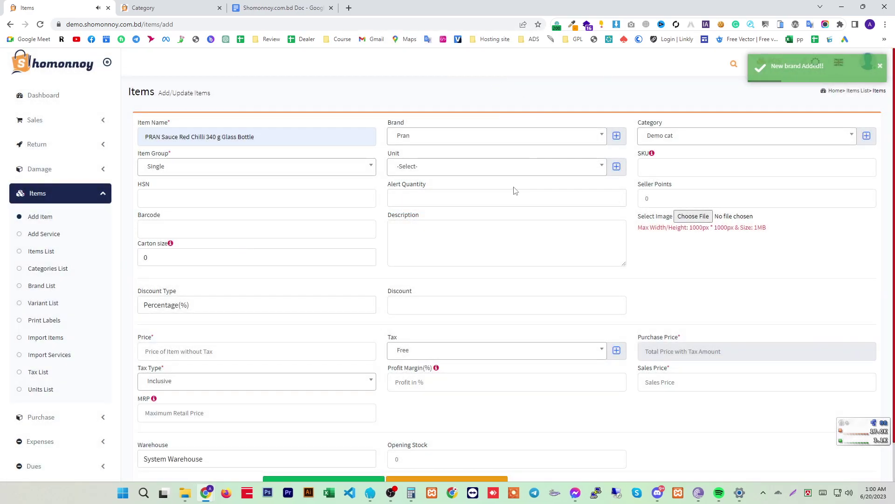
left_click(273, 168)
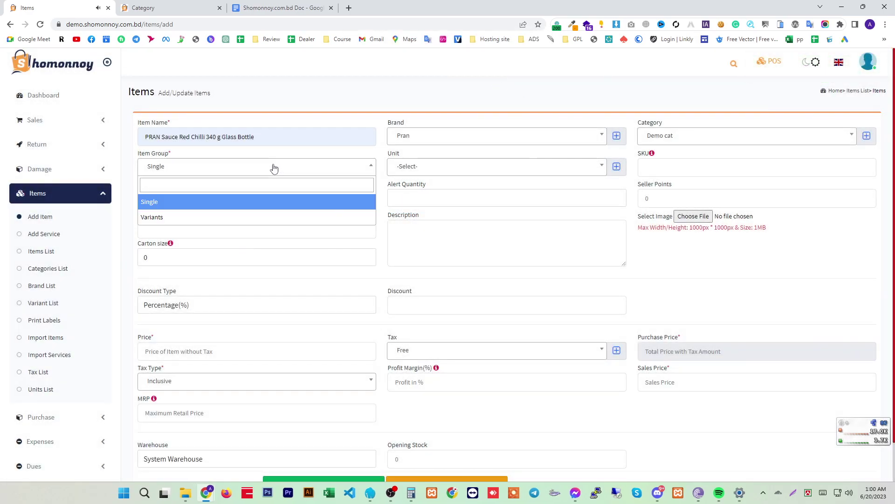
left_click(188, 205)
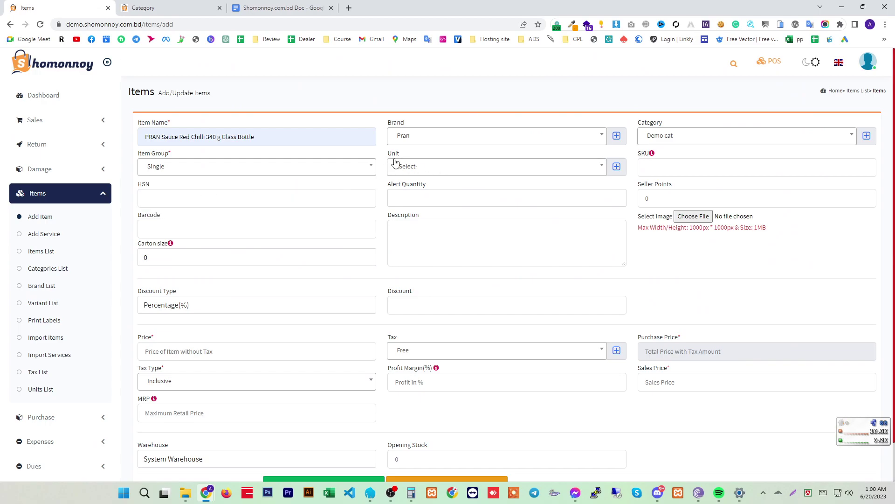
left_click(459, 172)
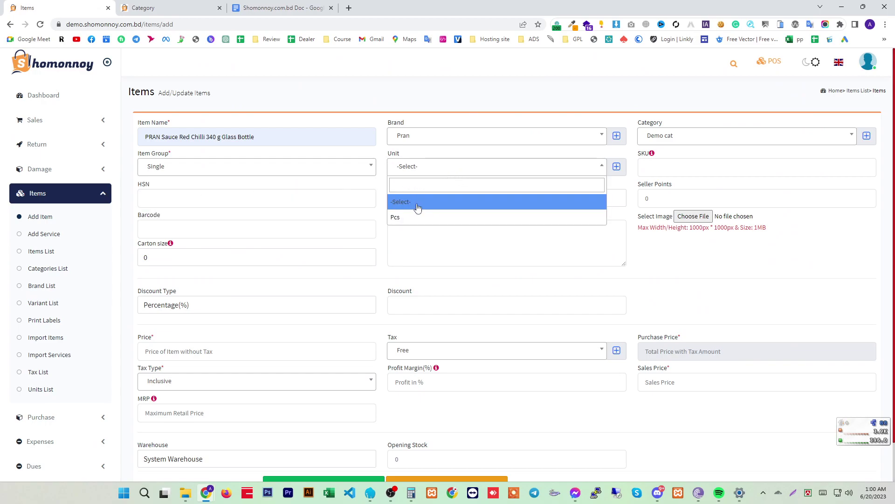
left_click(616, 167)
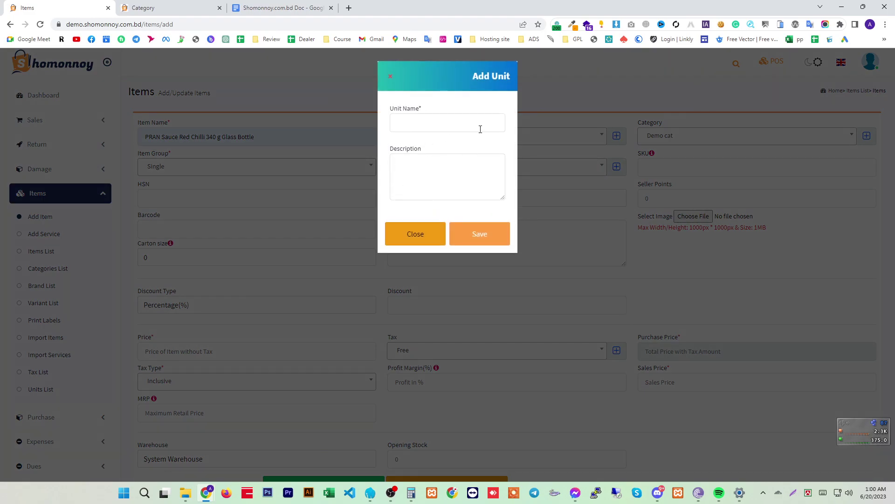
left_click(411, 123)
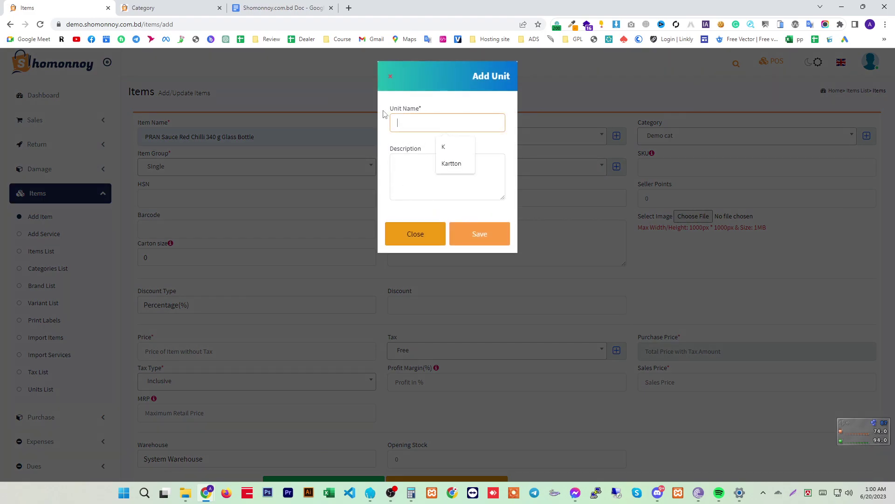
left_click(391, 78)
left_click(435, 166)
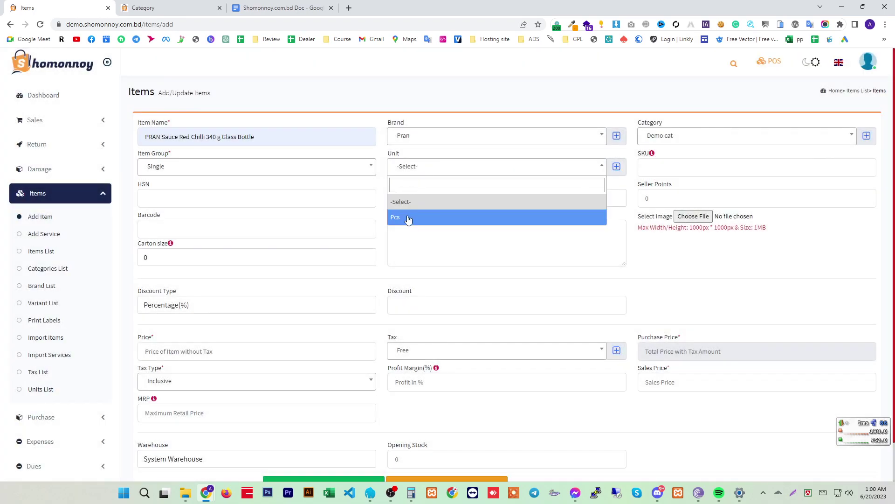
Step: Create a new unit named Kartton from the item form and confirm saving it
left_click(617, 167)
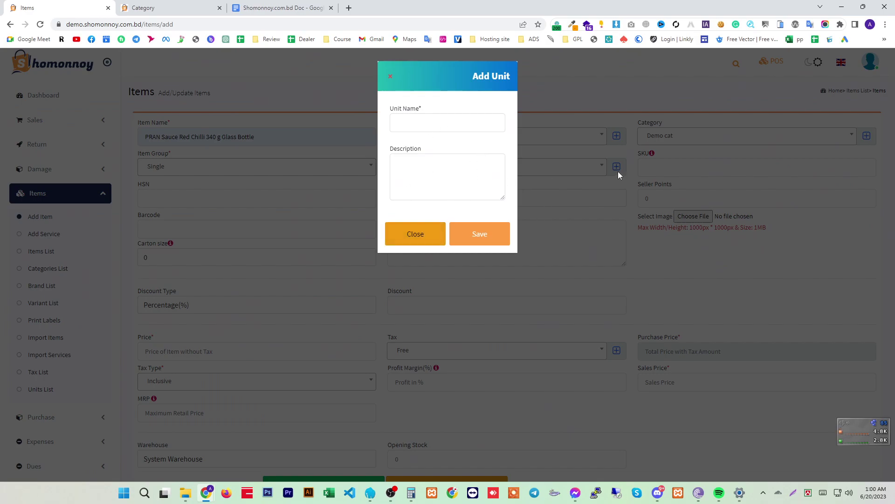
left_click(402, 126)
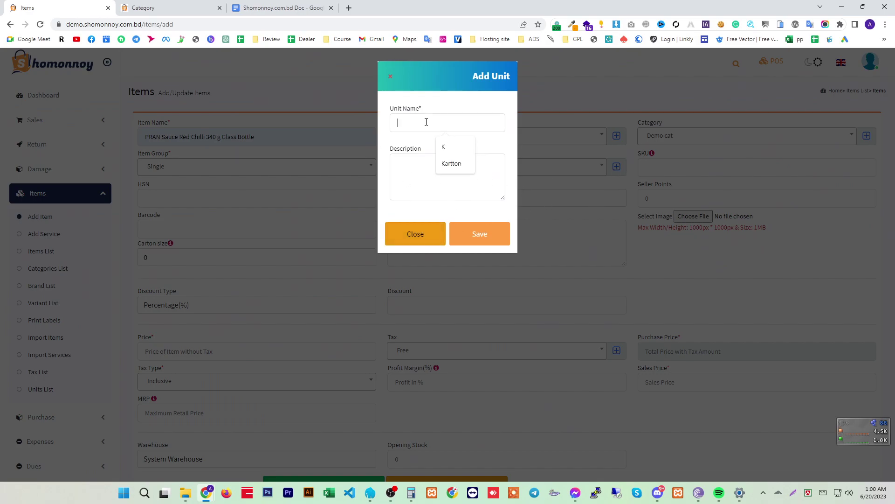
left_click(451, 163)
left_click(477, 239)
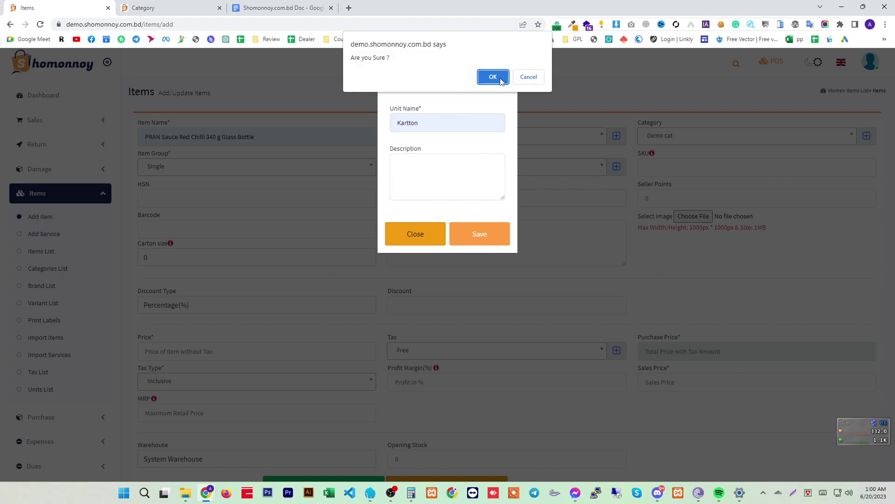
left_click(500, 79)
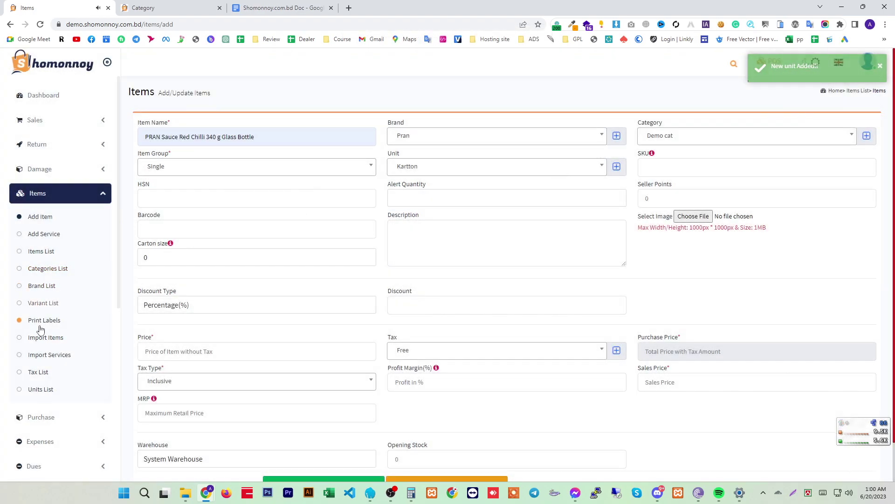
Step: View the units list in a separate browser tab and return to the item form
right_click(46, 389)
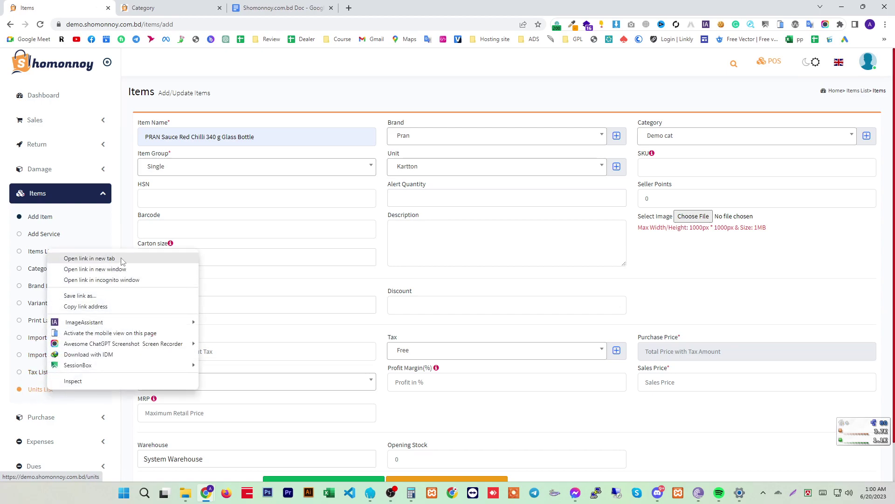
left_click(89, 258)
left_click(261, 8)
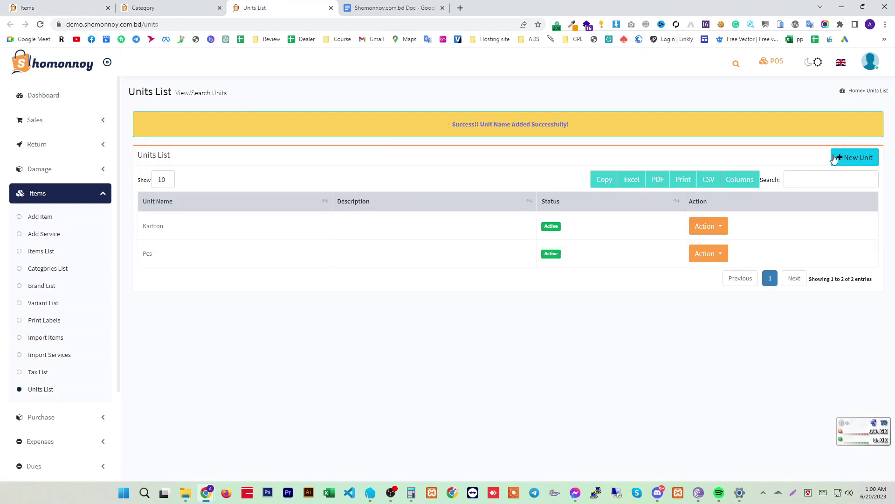
left_click_drag(137, 223, 148, 248)
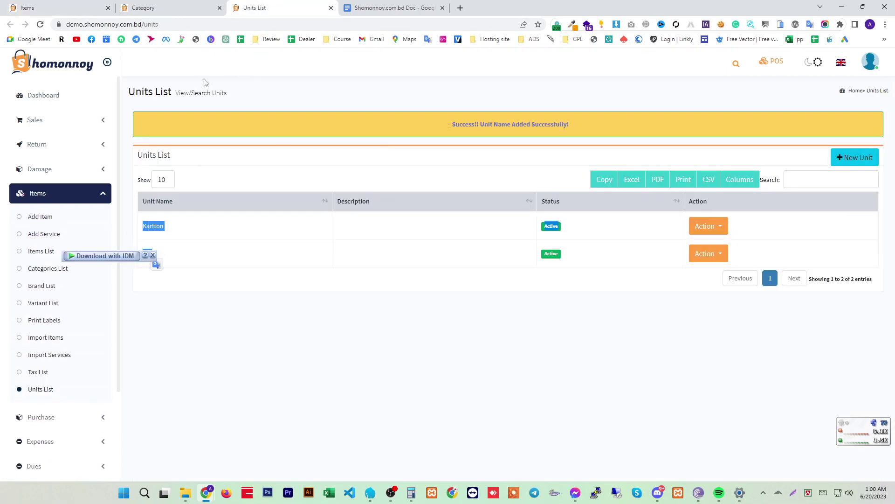
left_click(47, 5)
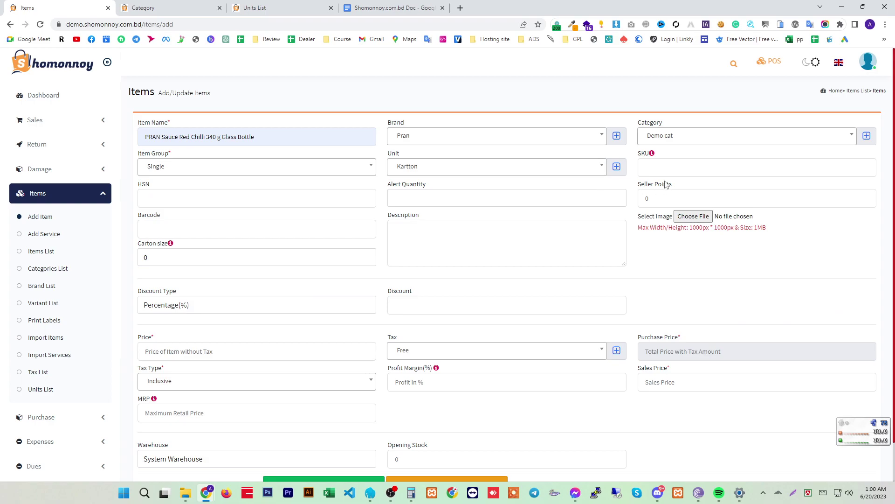
Step: Change the unit of the PRAN sauce item to Pcs
mouse_move(654, 156)
left_click(453, 170)
left_click_drag(259, 137, 142, 137)
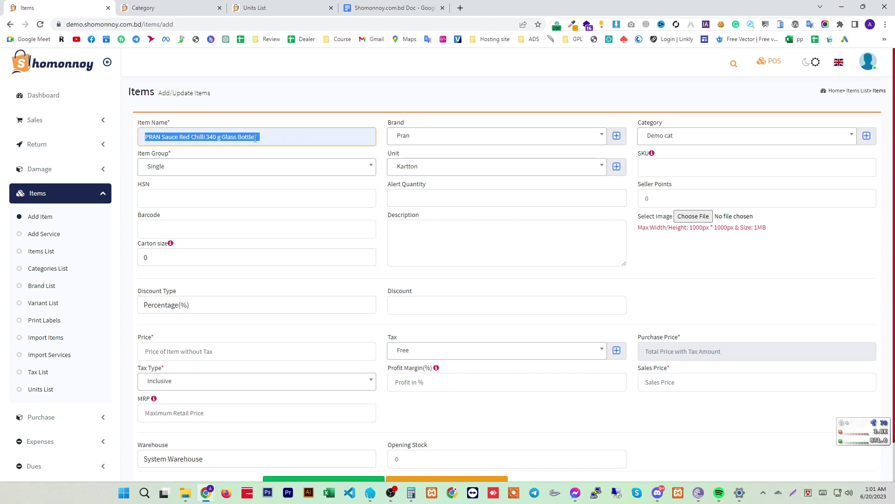
left_click(263, 137)
left_click(439, 170)
left_click(410, 217)
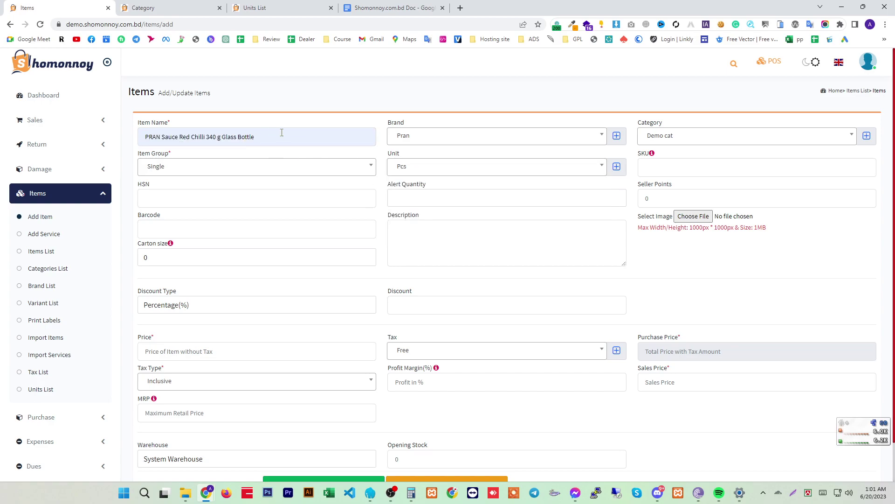
Step: Set the item's carton size to 12
left_click(150, 259)
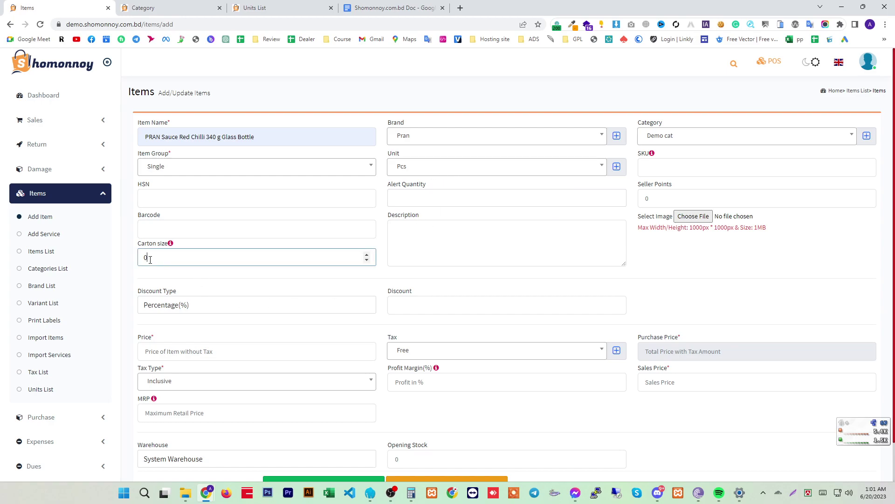
type("12")
left_click(231, 278)
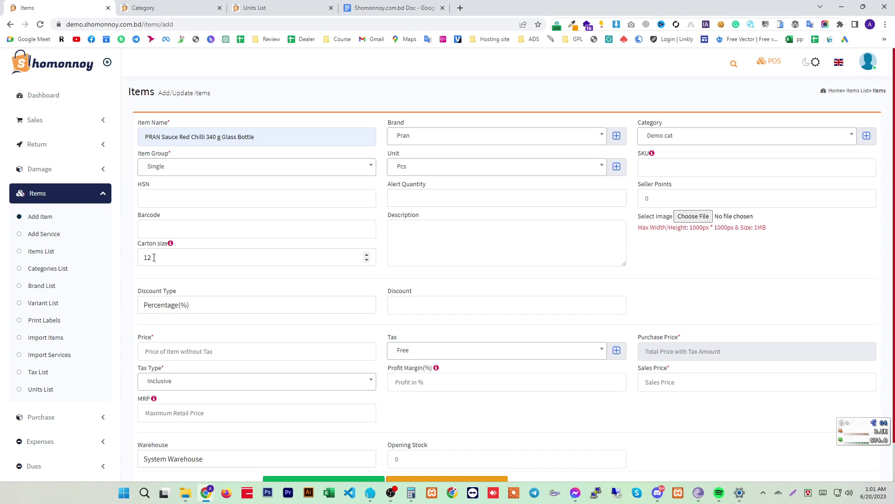
left_click_drag(161, 260, 145, 261)
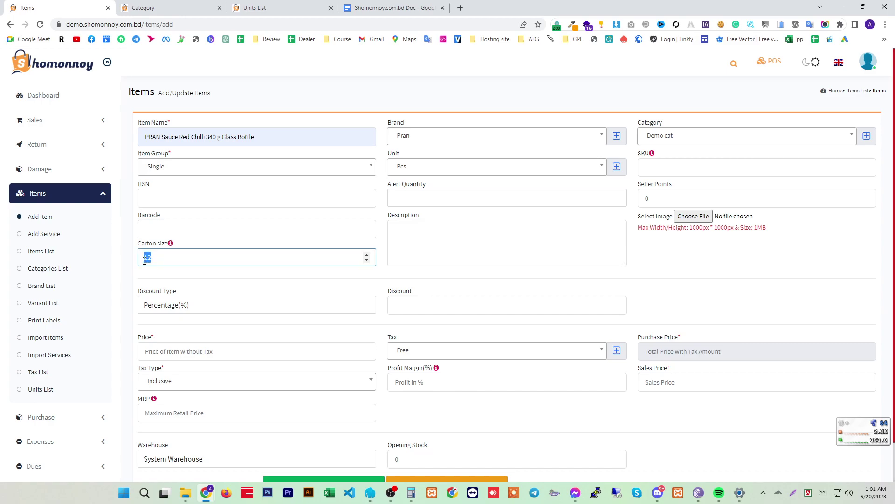
left_click(156, 257)
left_click_drag(147, 257, 141, 258)
left_click_drag(256, 137, 146, 137)
left_click_drag(152, 257, 141, 258)
left_click(199, 275)
left_click_drag(154, 258, 144, 257)
left_click(188, 277)
Step: Try the Fixed discount type and set it back to Percentage(%) with the discount left empty
scroll(366, 279, "down", 1)
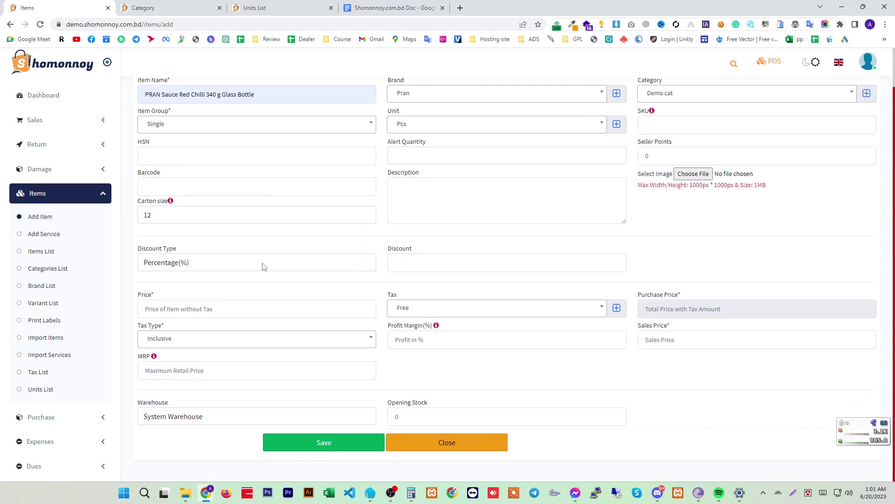
left_click(231, 264)
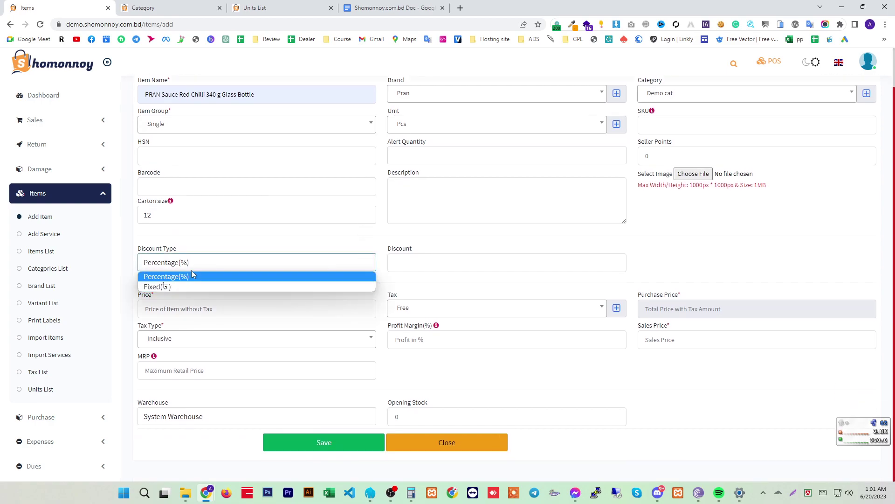
key("Down")
key("Up")
left_click(447, 265)
left_click(254, 266)
left_click(203, 288)
left_click(425, 268)
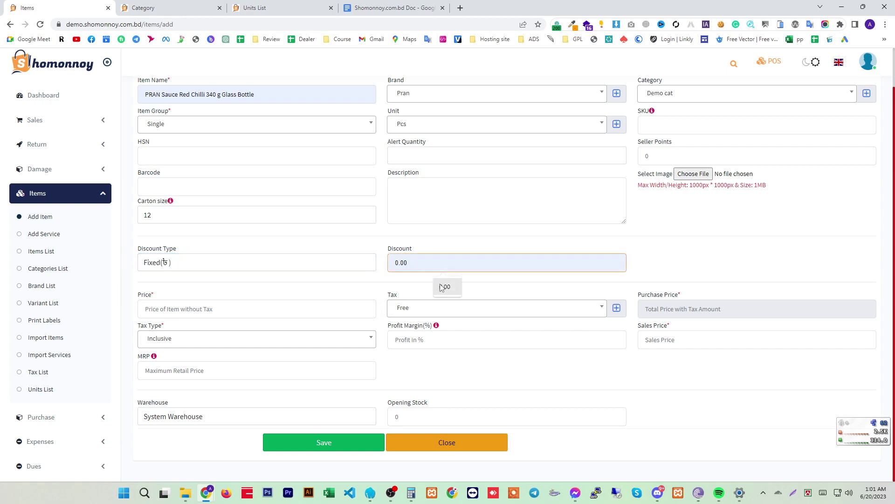
left_click(256, 261)
key("Return")
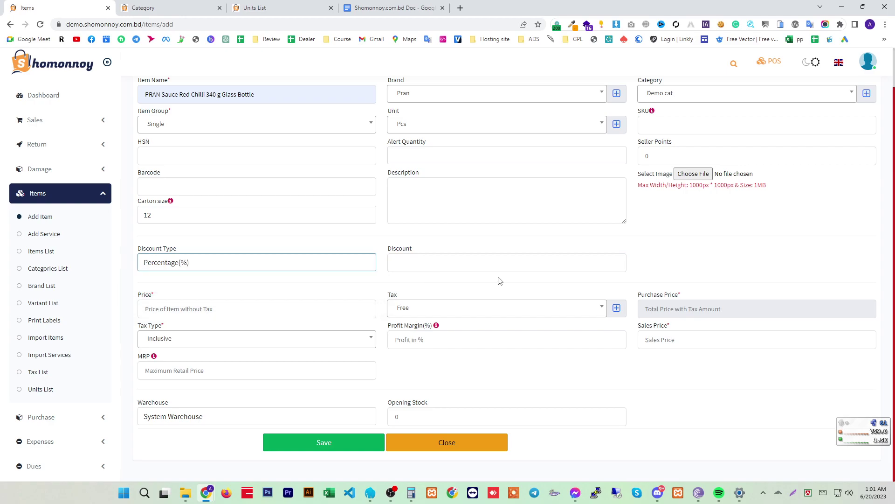
left_click(431, 265)
left_click(381, 272)
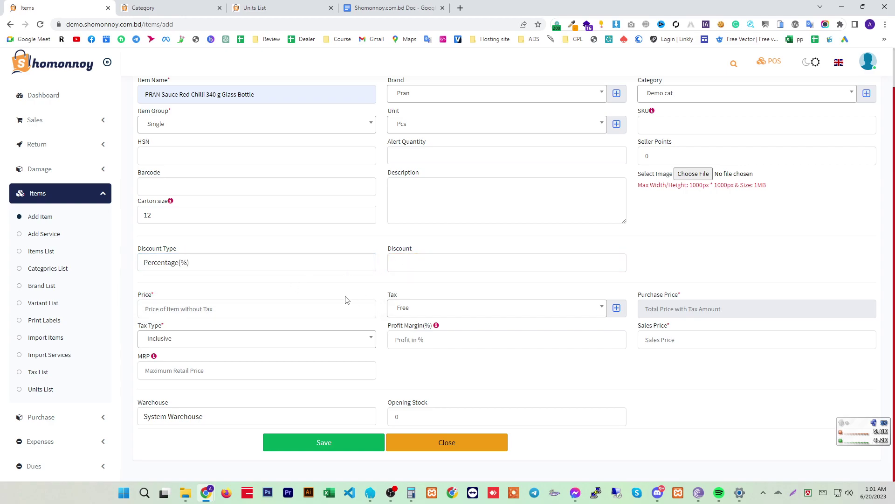
Step: Set the item's price to 100 and its profit margin to 10 percent
left_click_drag(215, 94, 213, 94)
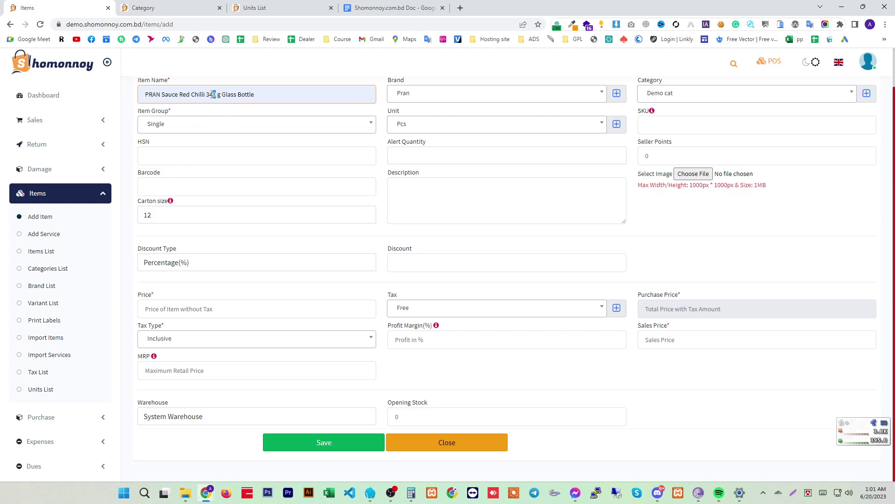
left_click(198, 307)
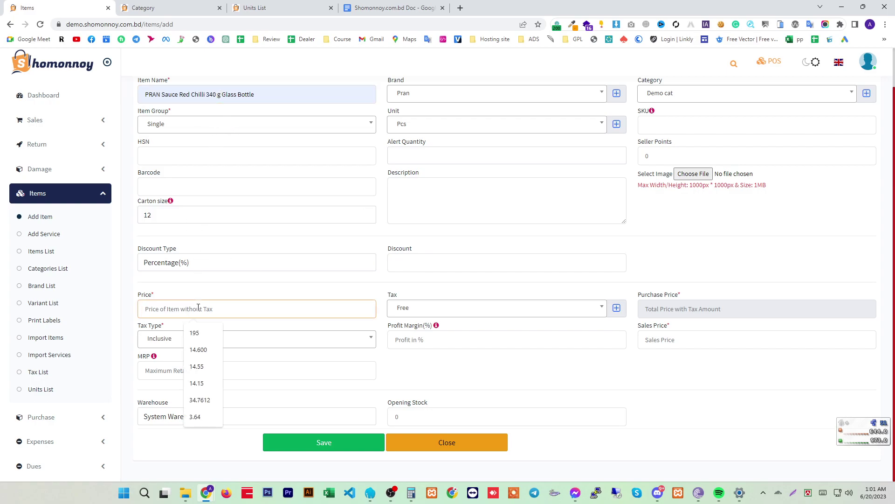
type("100")
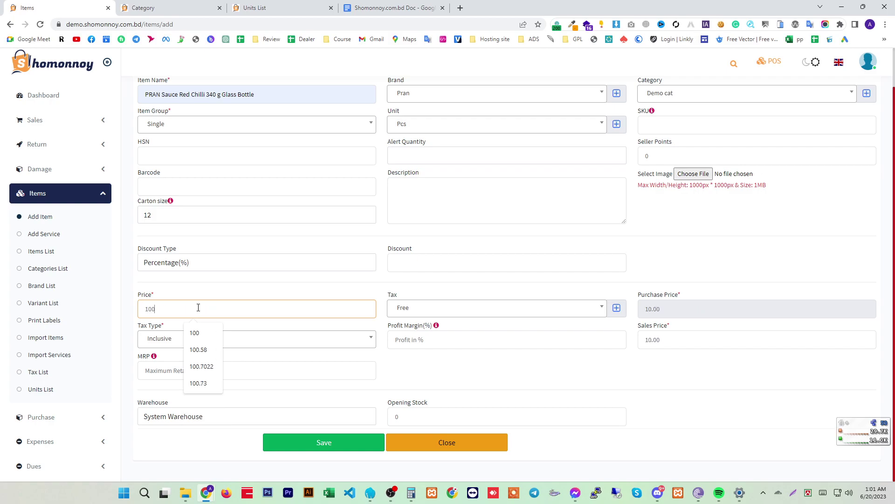
left_click(248, 299)
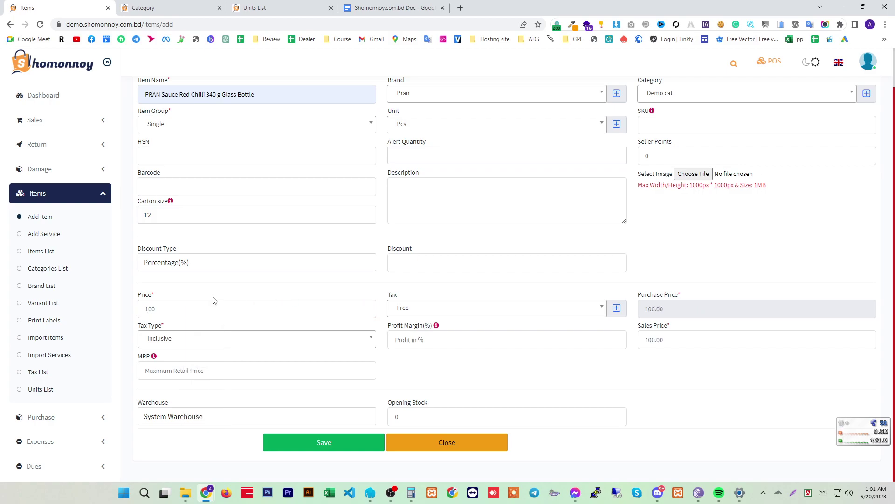
mouse_move(438, 329)
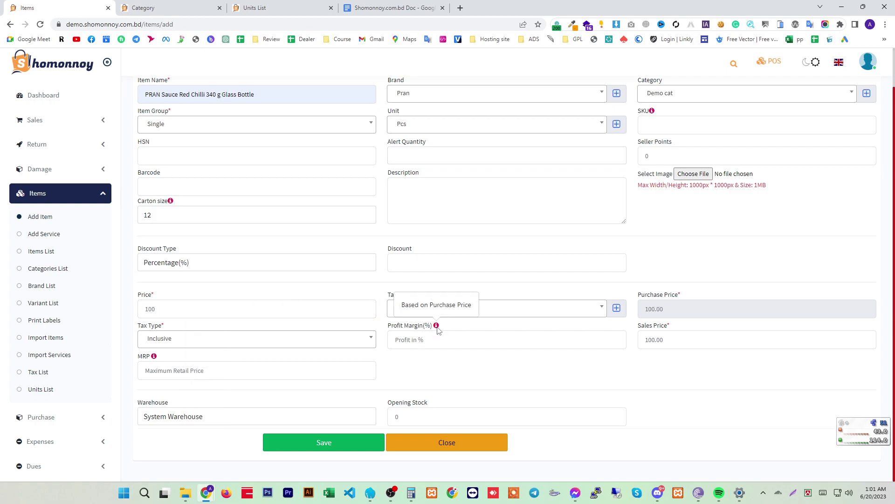
left_click(411, 341)
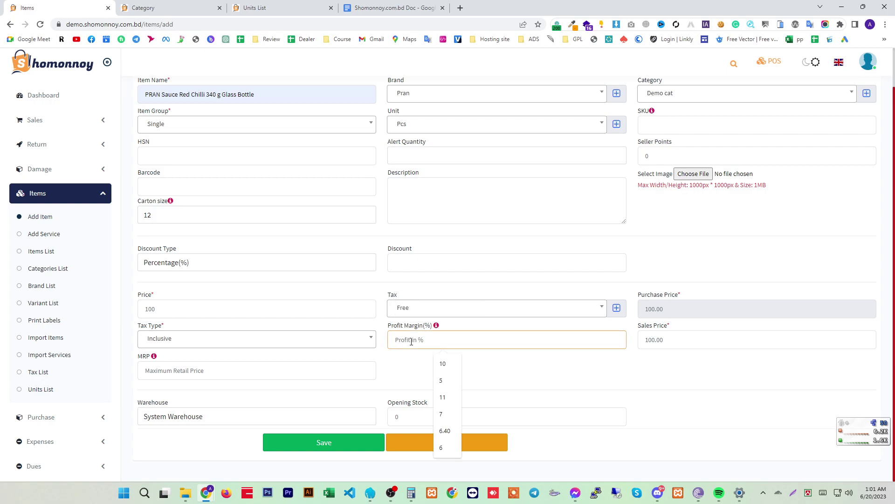
type("10")
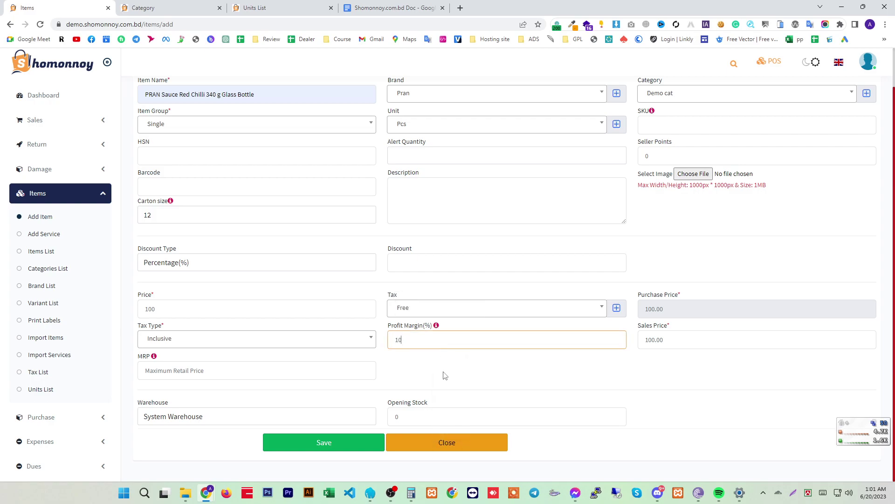
Step: Review how the price, purchase price, profit margin and sales price relate, and what the MRP field is for
double_click(150, 308)
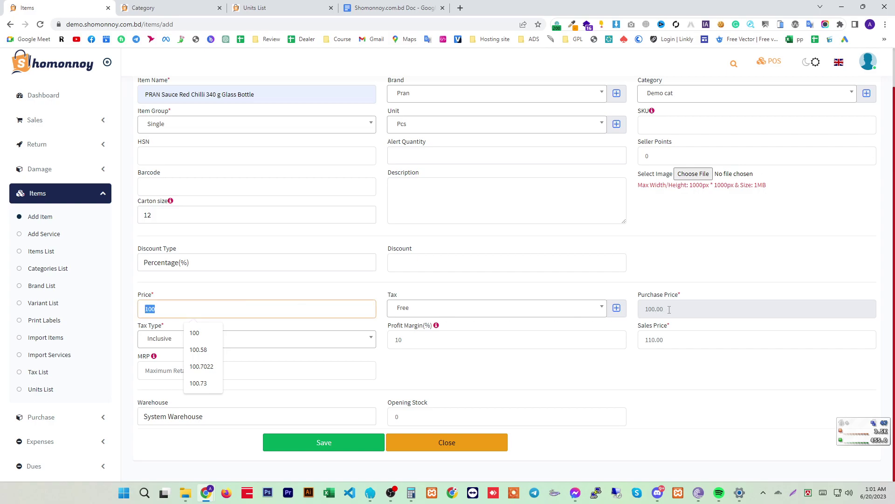
left_click_drag(668, 310, 641, 310)
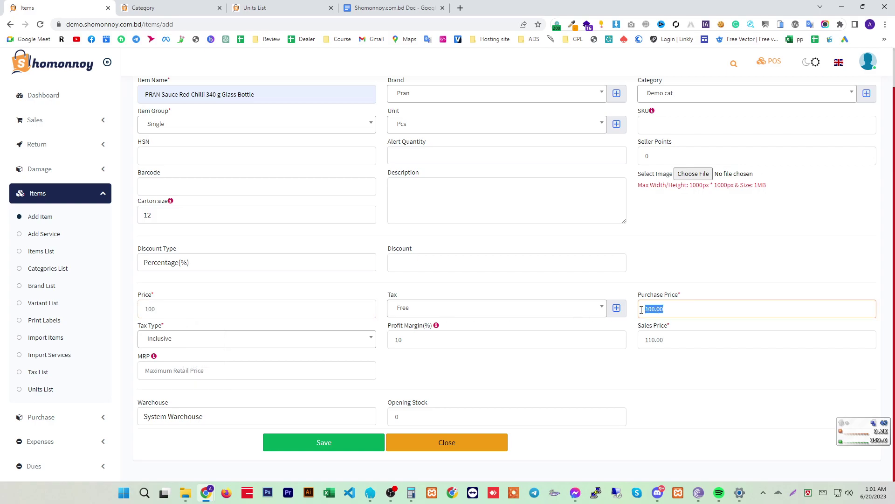
double_click(397, 340)
double_click(651, 342)
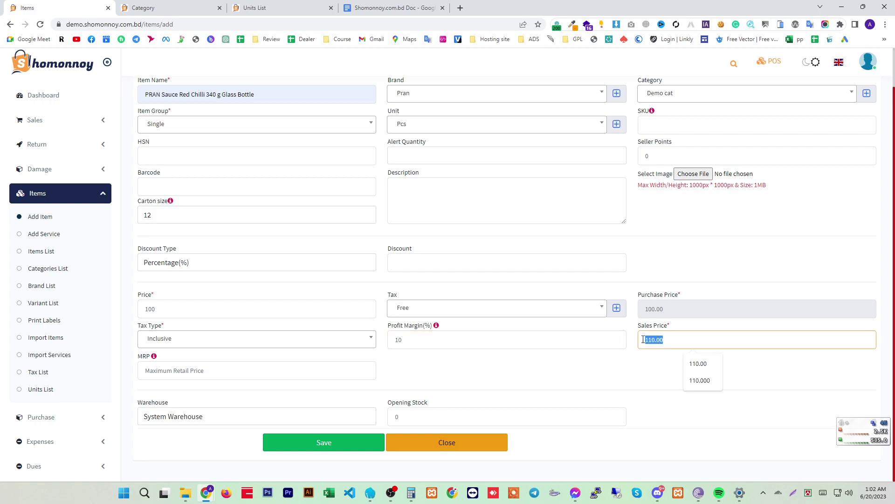
left_click(208, 376)
mouse_move(154, 358)
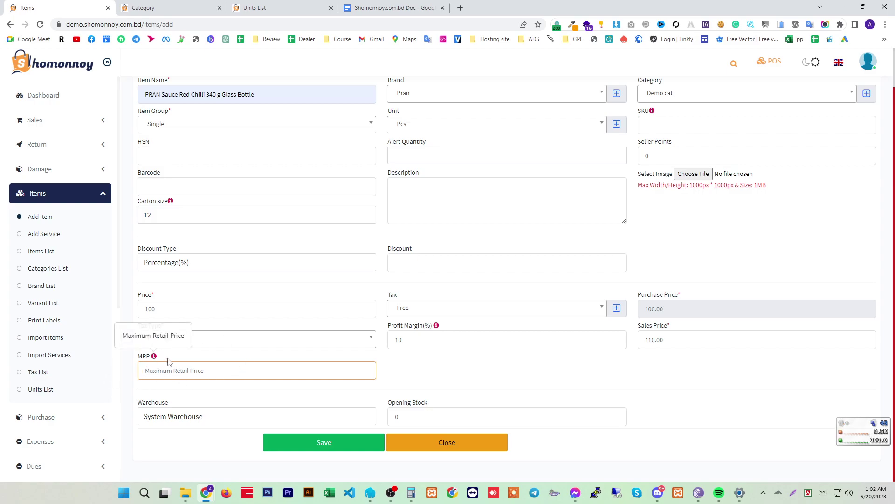
double_click(147, 309)
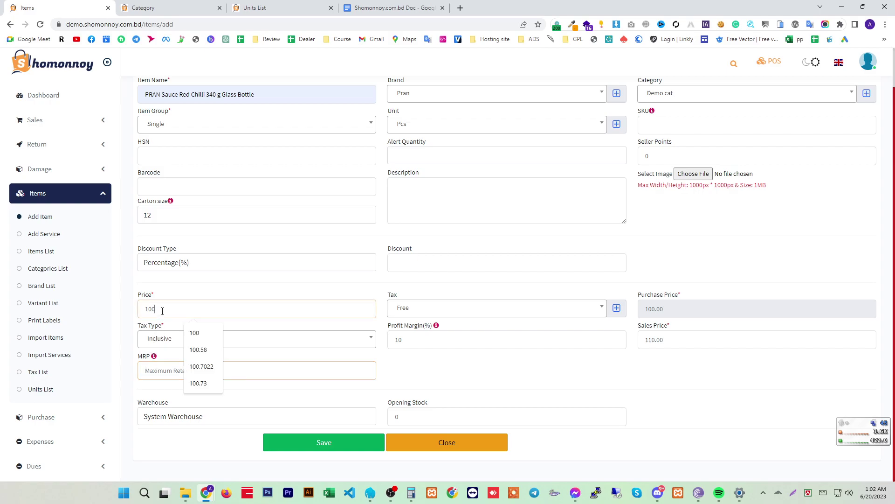
double_click(422, 337)
double_click(642, 340)
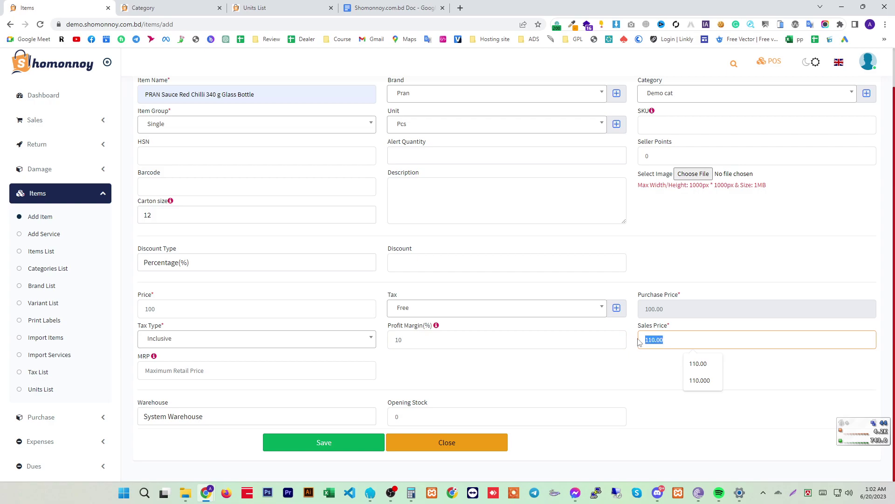
left_click(256, 370)
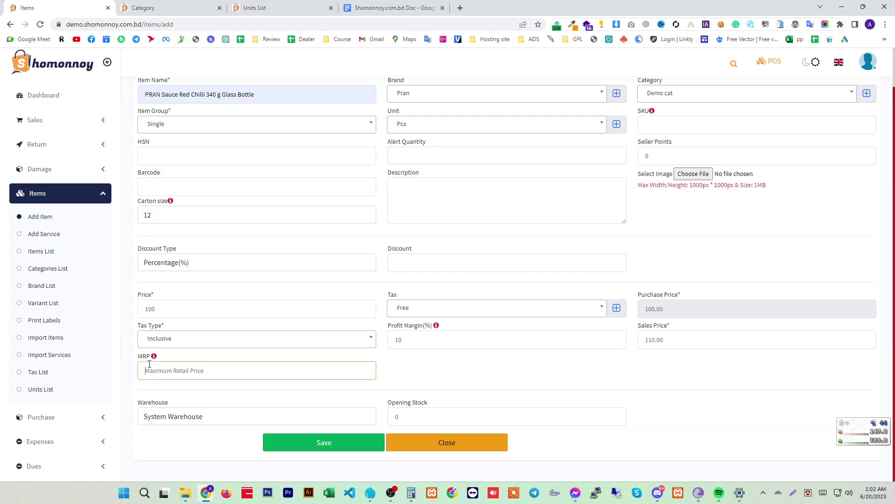
double_click(641, 341)
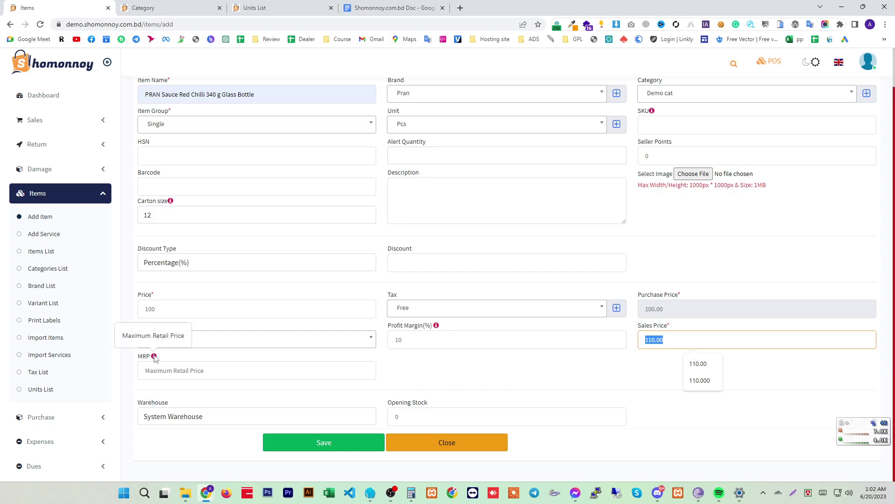
left_click(174, 374)
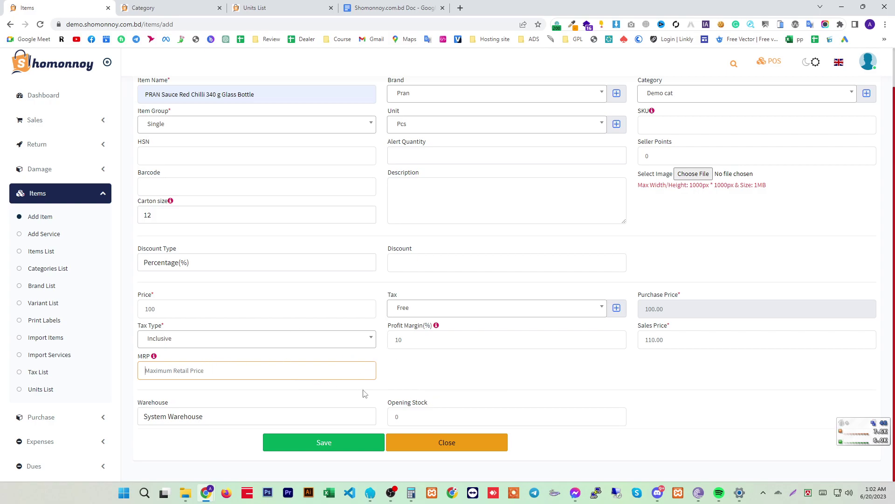
Step: Keep System Warehouse as the warehouse, set the opening stock to 100 and save the new item
left_click(189, 416)
left_click(187, 429)
left_click_drag(428, 407, 387, 393)
left_click(404, 418)
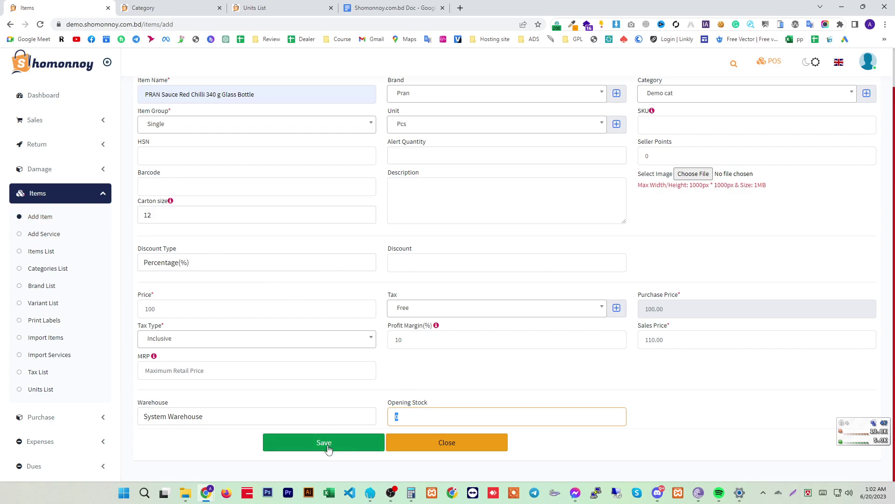
left_click(415, 414)
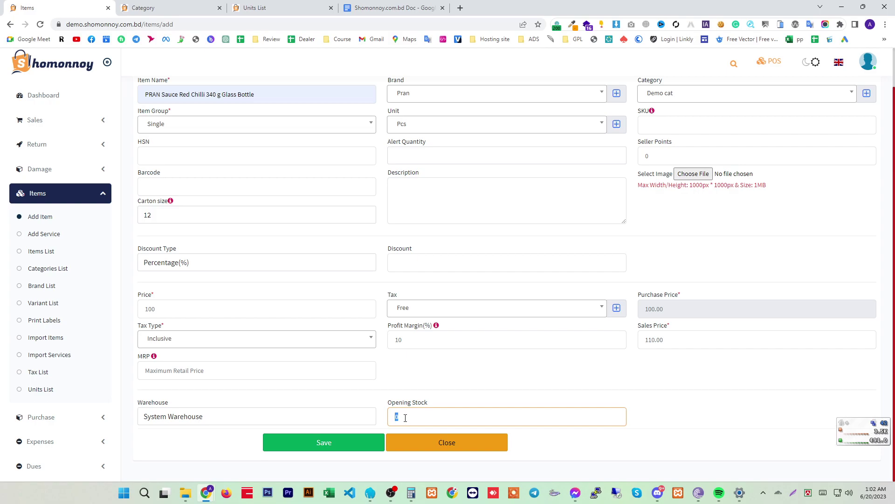
type("100")
left_click(327, 447)
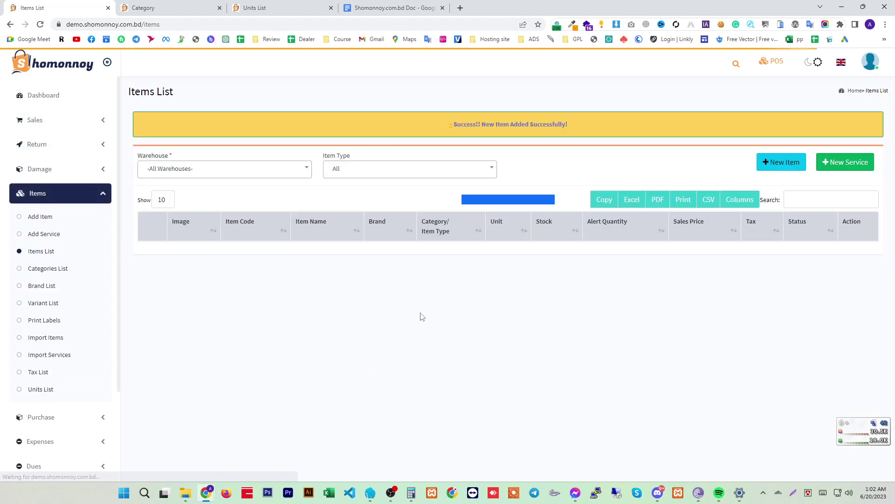
Step: Check the new item's name and stock in the items list, and open the form for adding a service
left_click_drag(445, 254, 259, 254)
double_click(596, 252)
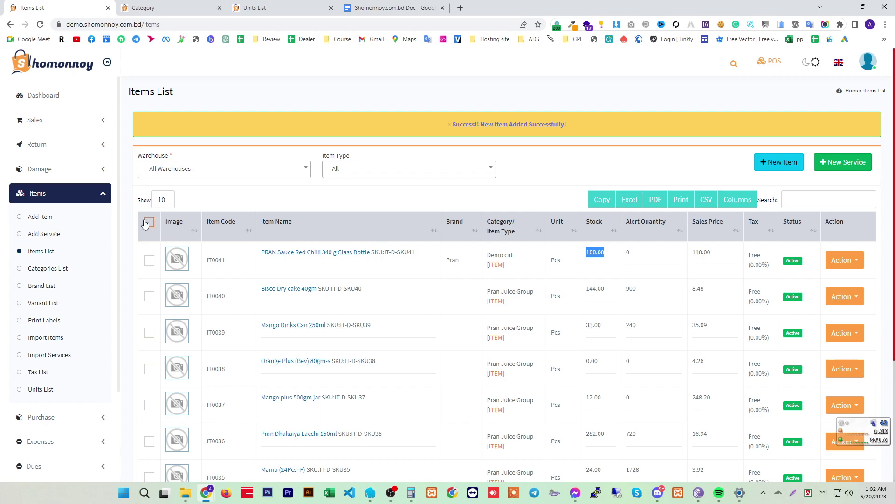
left_click(50, 238)
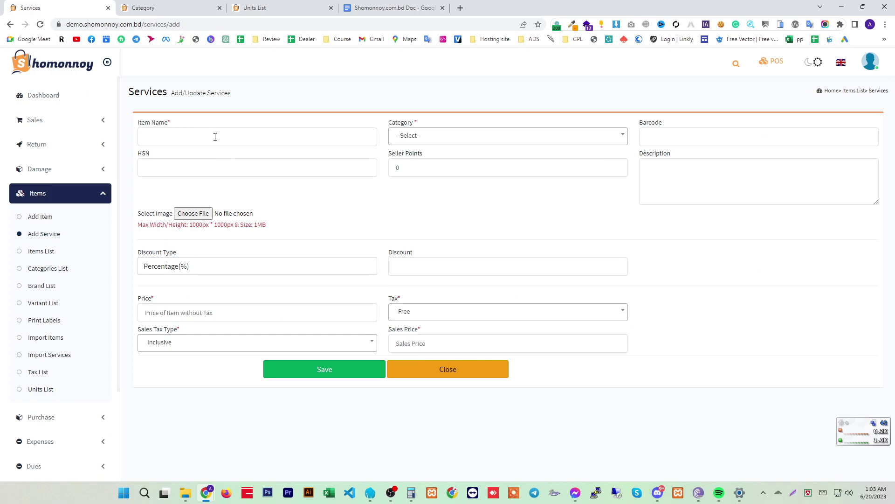
left_click(215, 137)
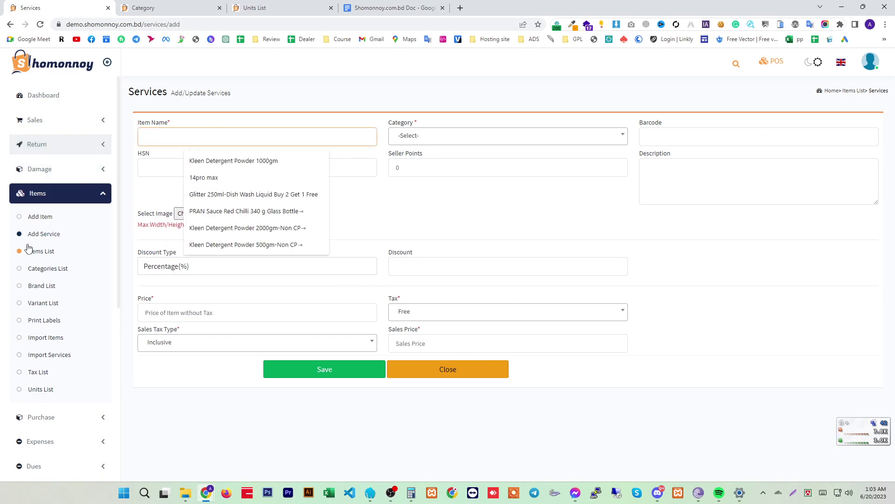
left_click(149, 196)
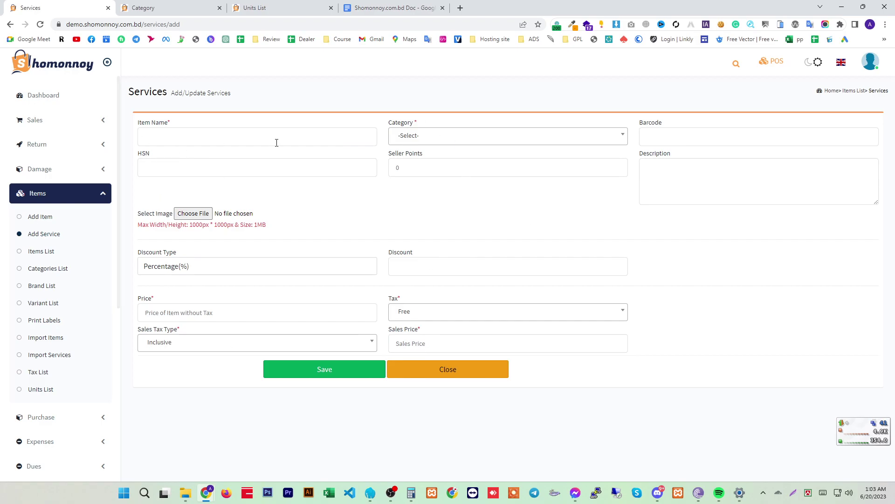
left_click_drag(125, 94, 168, 93)
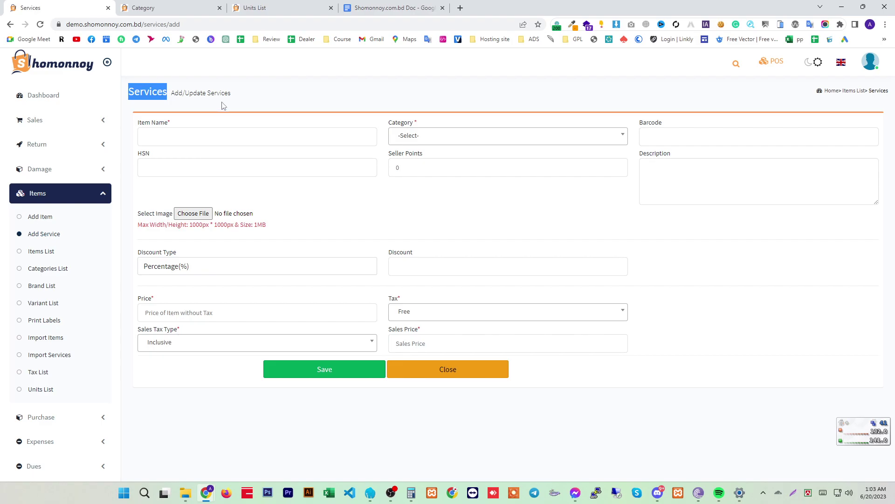
Step: Name the new service "Demo Services" and assign it to the Demo cat category
left_click(189, 137)
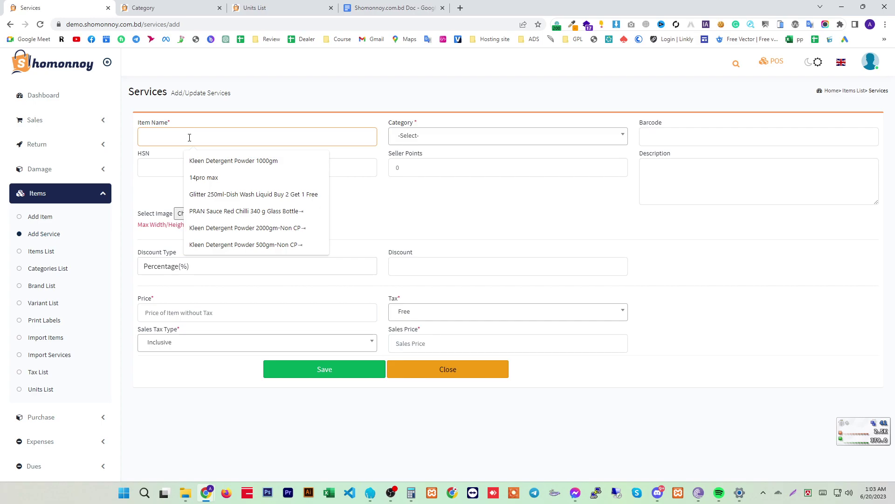
type("Demo")
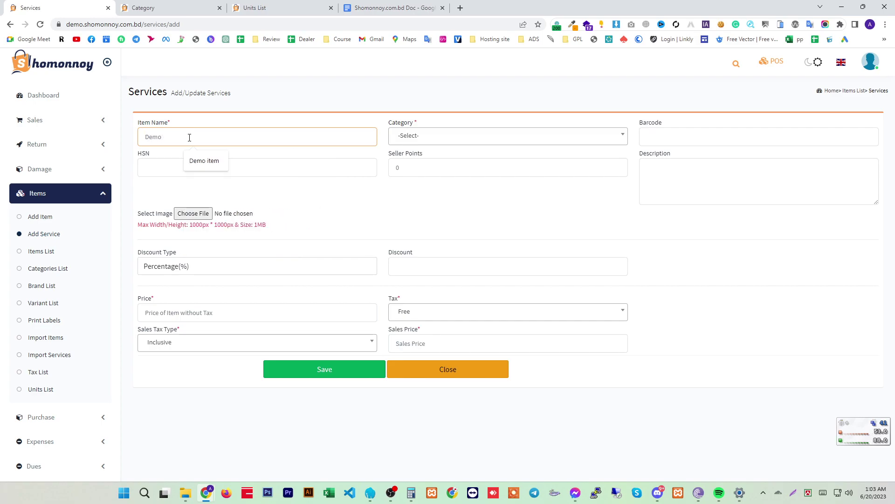
double_click(148, 91)
key("ctrl+c")
left_click(189, 135)
key("ctrl+v")
left_click(508, 138)
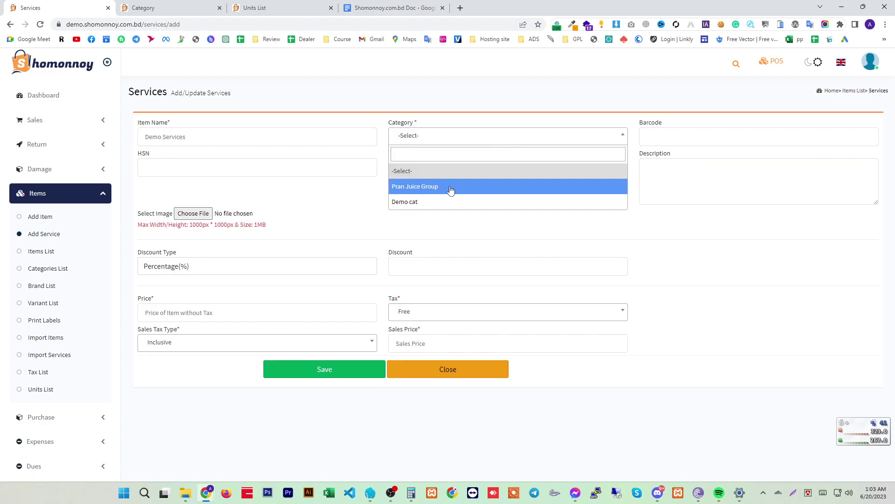
left_click(441, 202)
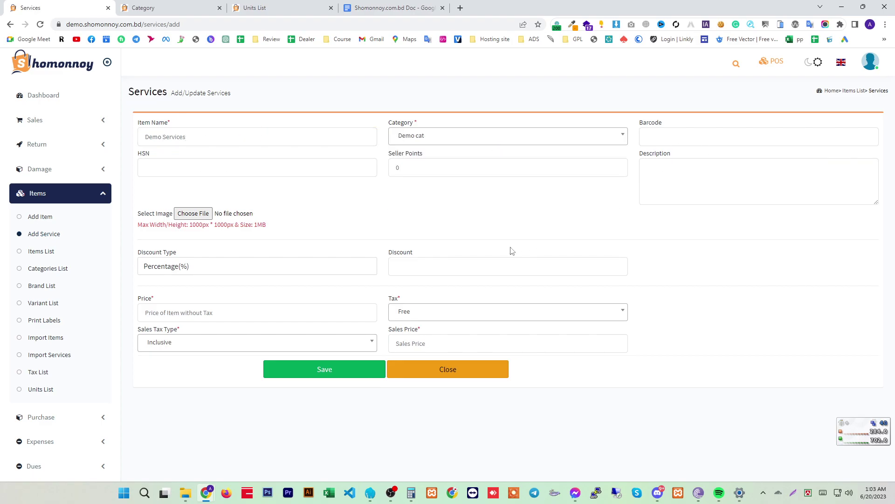
Step: Set the service's price to 100 and its sales price to 150, and save the service
left_click(190, 310)
type("1")
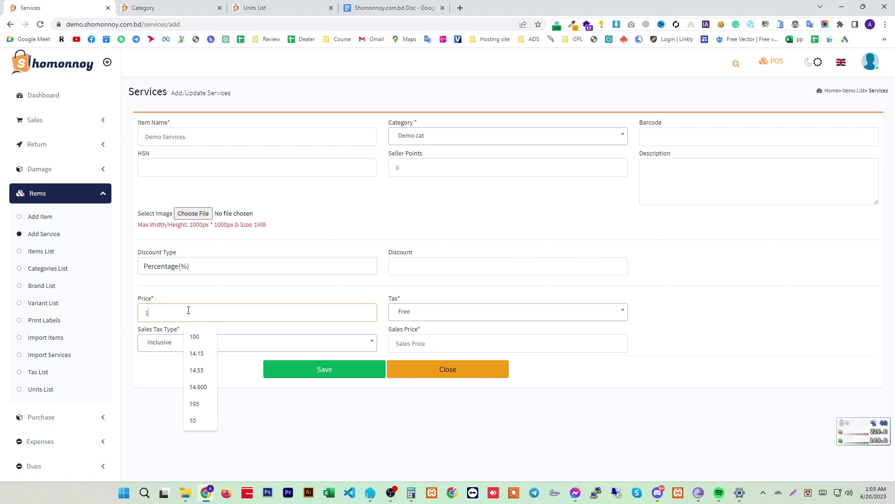
type("00")
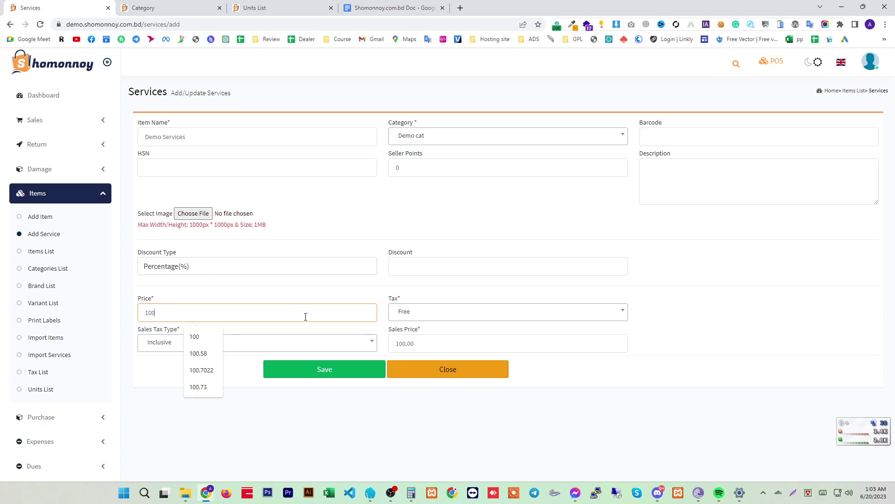
left_click(304, 408)
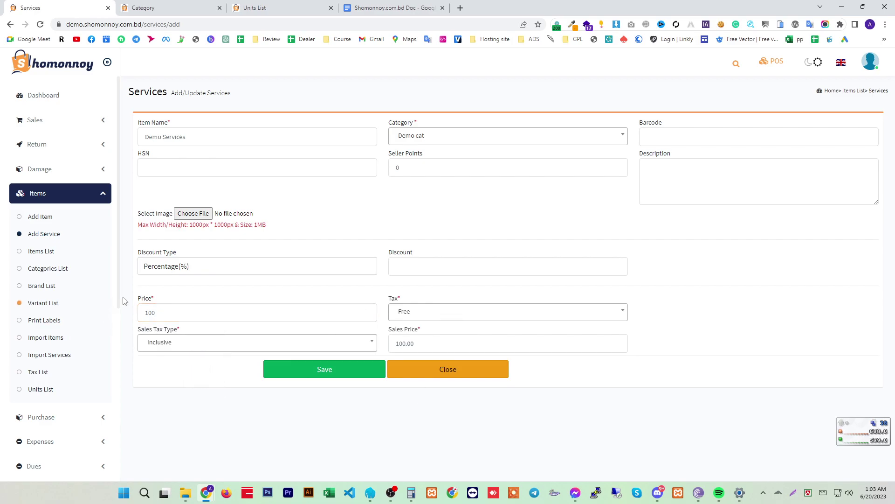
double_click(162, 311)
double_click(454, 341)
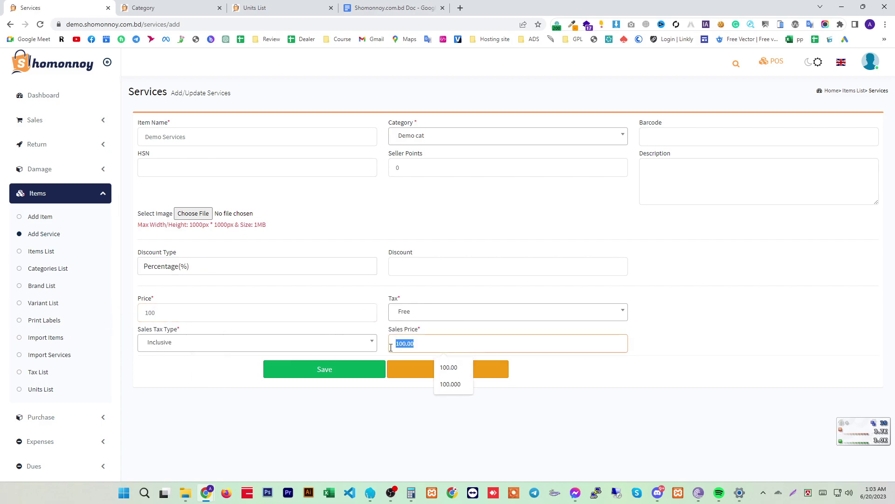
type("150")
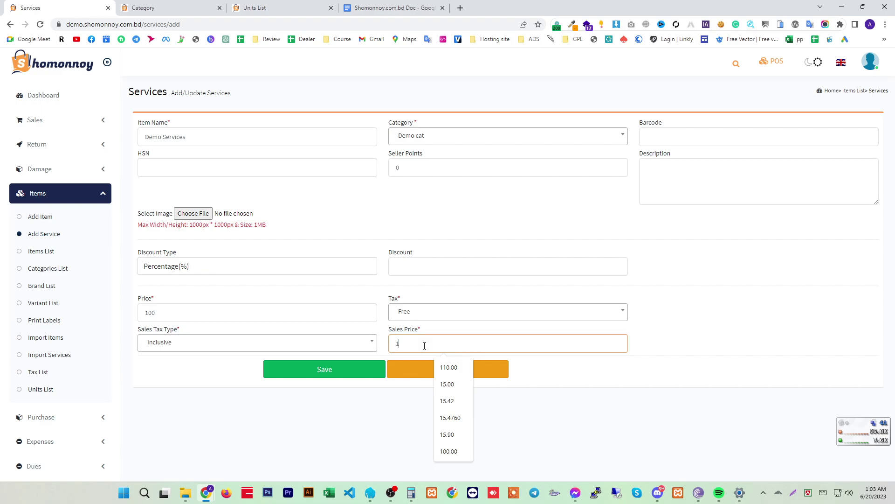
left_click(292, 384)
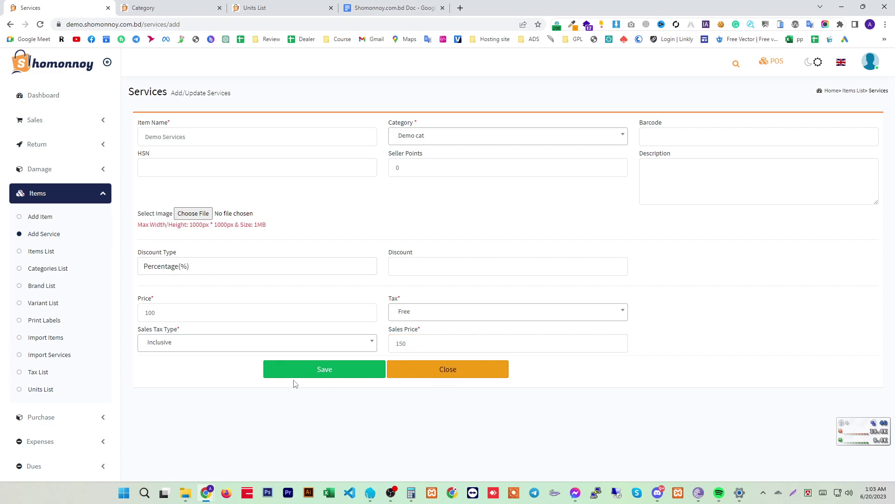
left_click(298, 374)
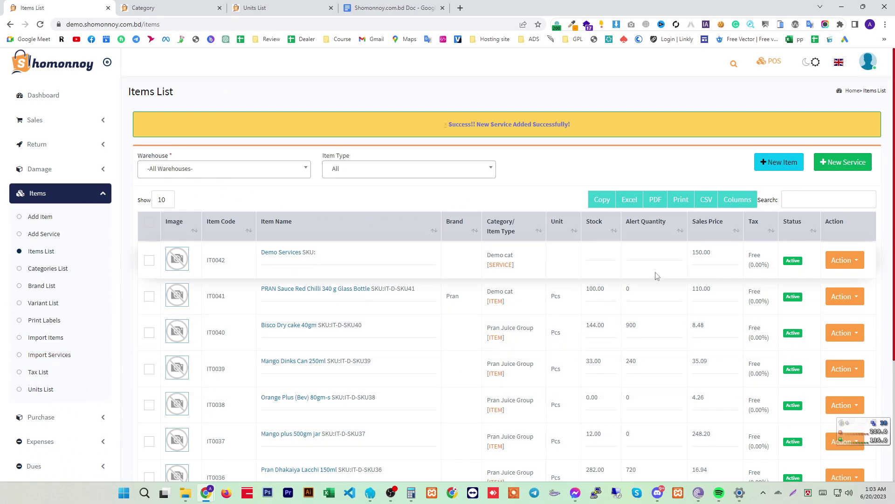
Step: Compare the stock entries of the new service and the PRAN sauce item in the items list
left_click(84, 198)
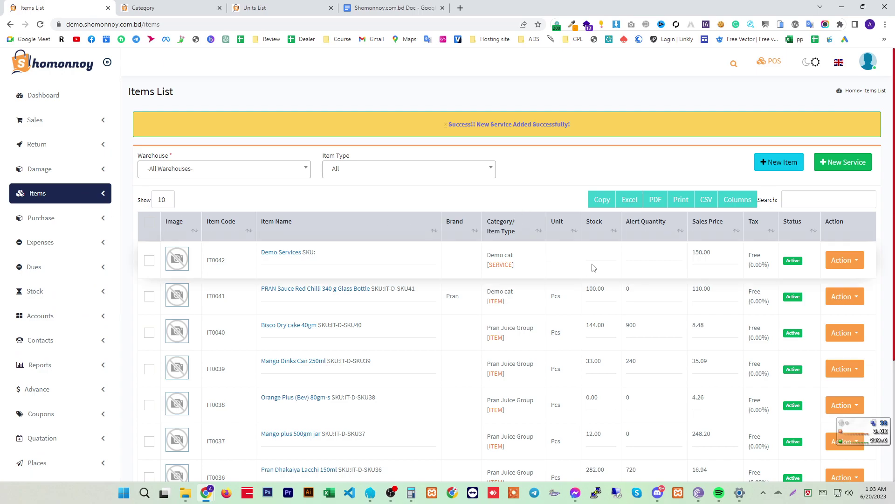
left_click_drag(610, 290, 585, 293)
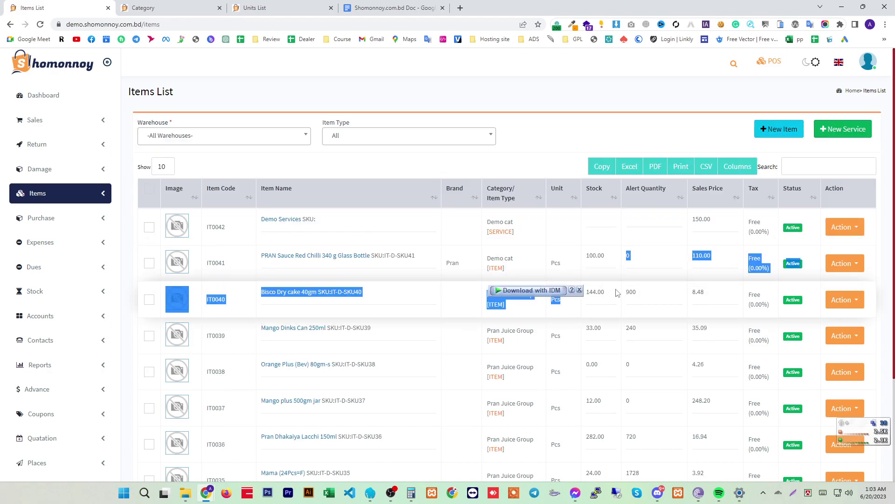
left_click(607, 274)
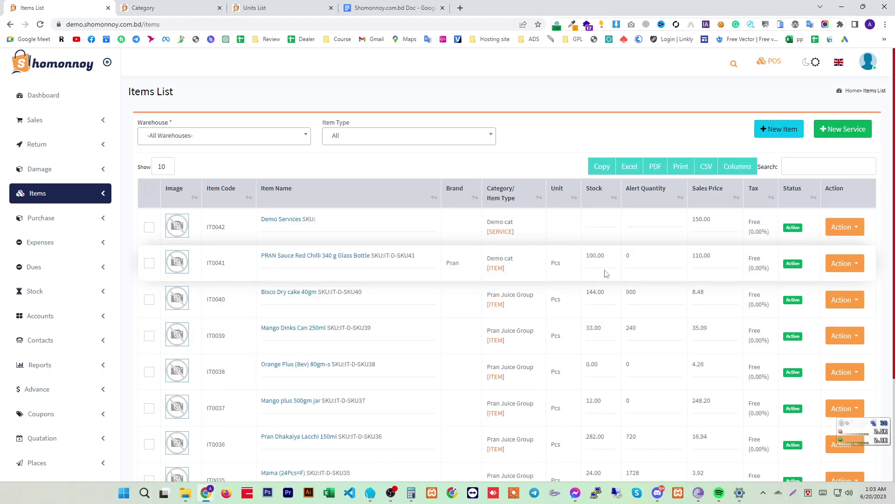
Step: Start a new purchase and add the PRAN Sauce Red Chilli 340 g Glass Bottle by searching for 41
left_click(50, 219)
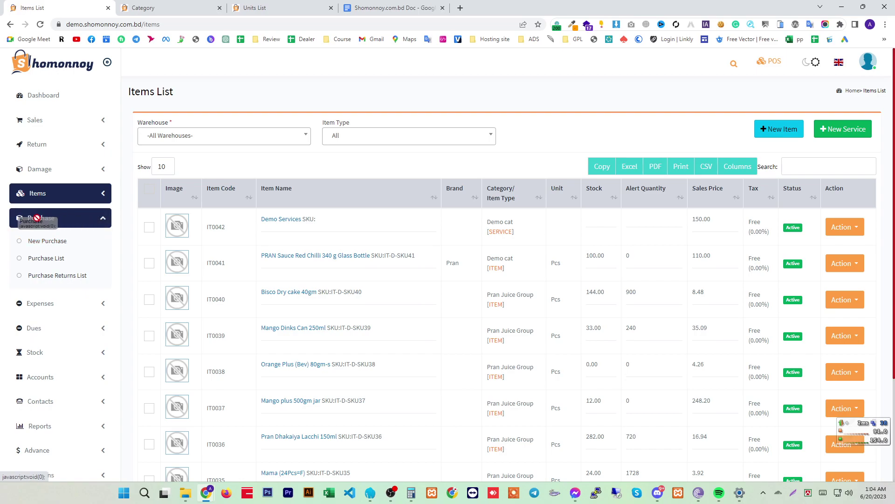
left_click(54, 242)
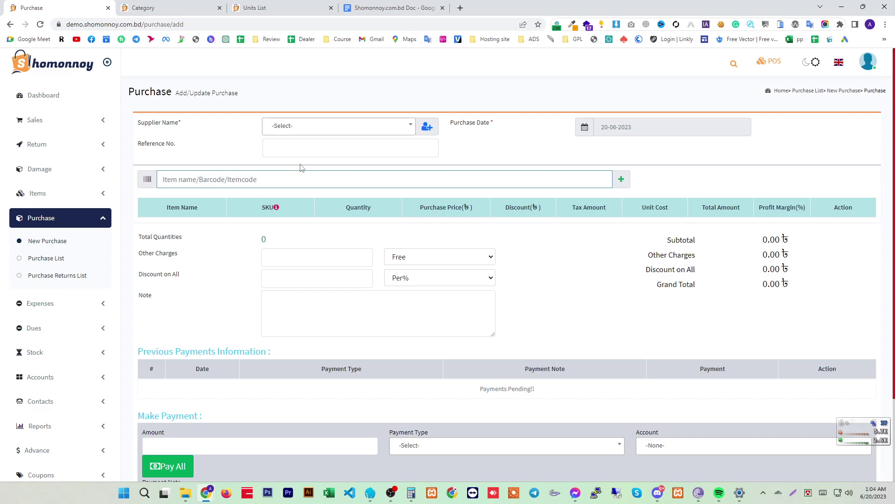
type("41")
key("Return")
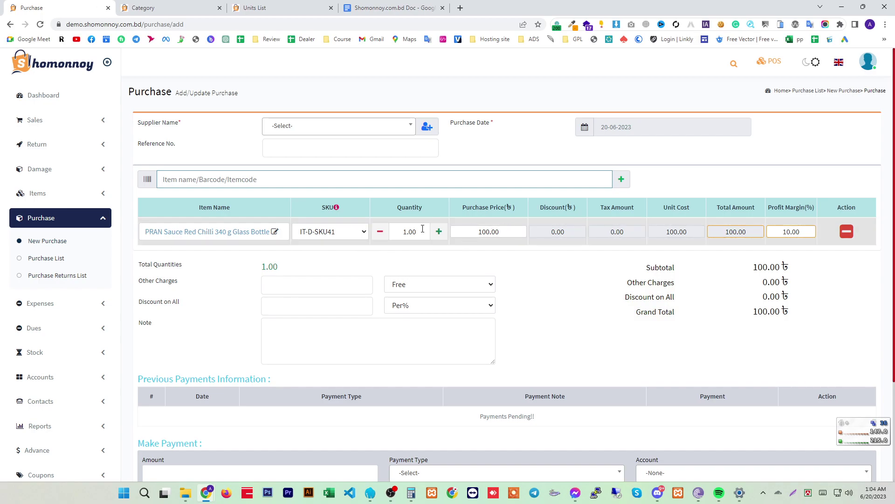
Step: Examine the purchase price and profit margin filled in on the sauce's purchase line
left_click_drag(510, 232, 480, 234)
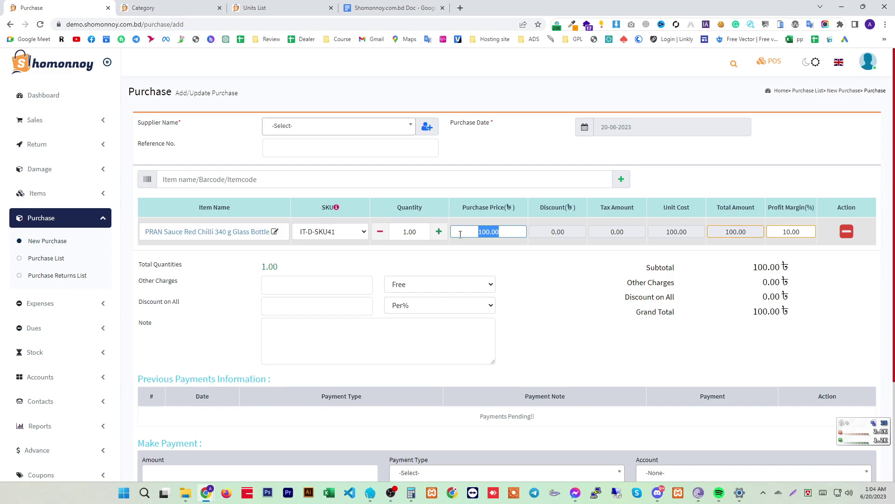
left_click_drag(803, 232, 778, 232)
left_click(362, 248)
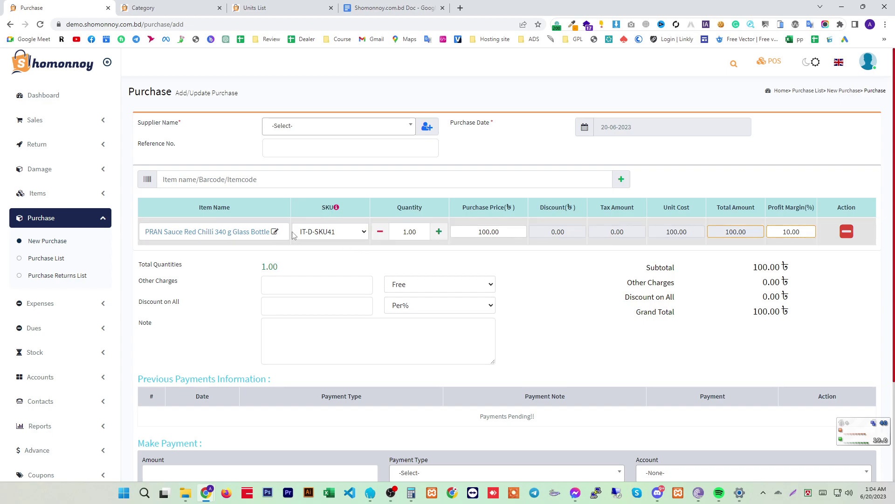
Step: Open the form for adding an item in a separate tab, check its SKU field and return to the purchase
left_click(41, 193)
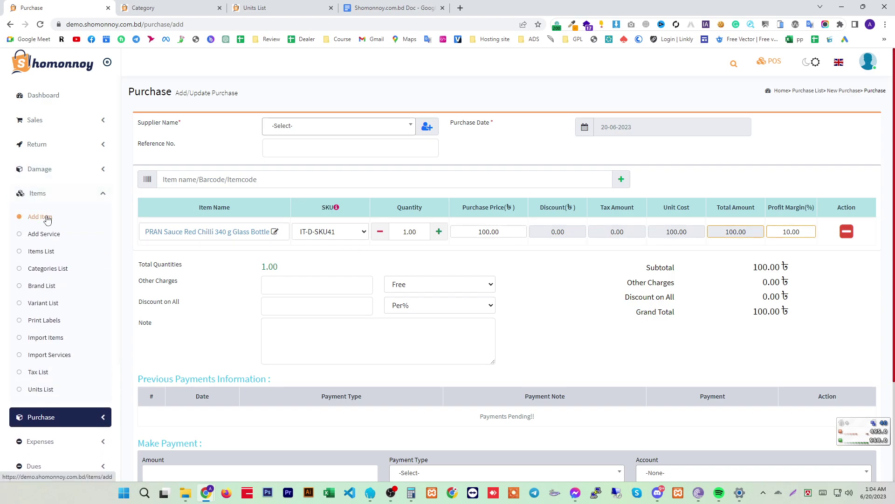
right_click(46, 219)
left_click(70, 225)
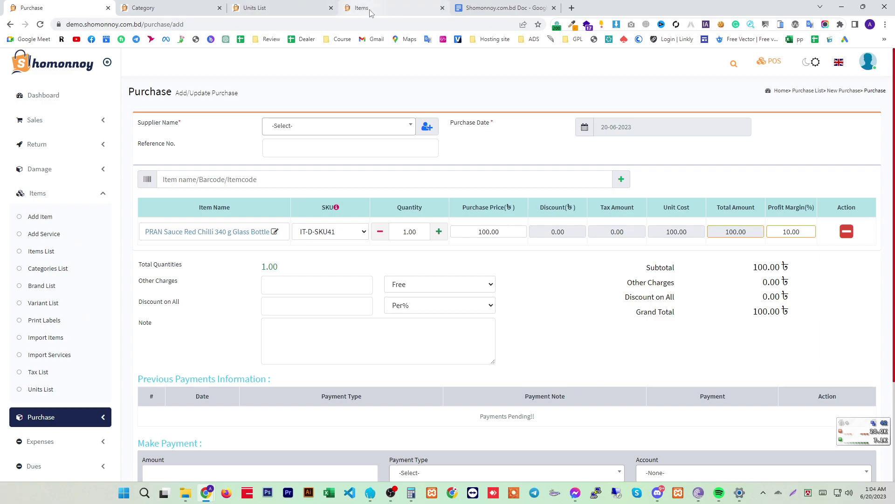
left_click(368, 8)
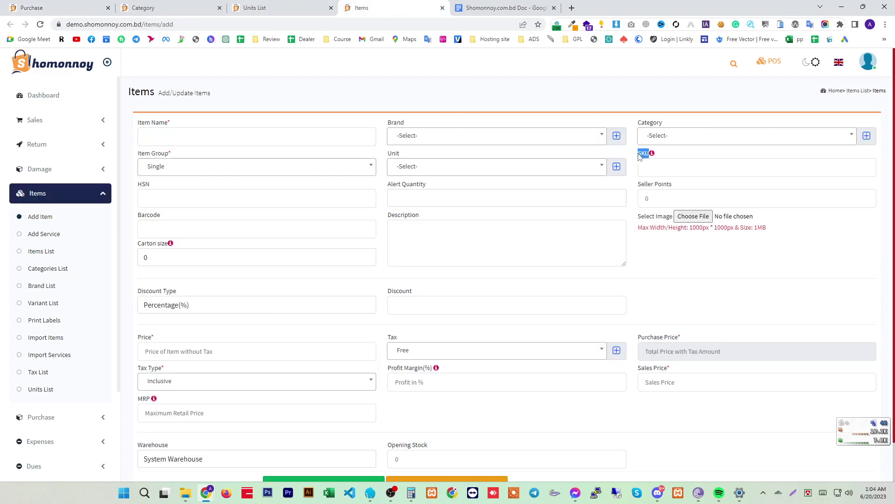
left_click(68, 6)
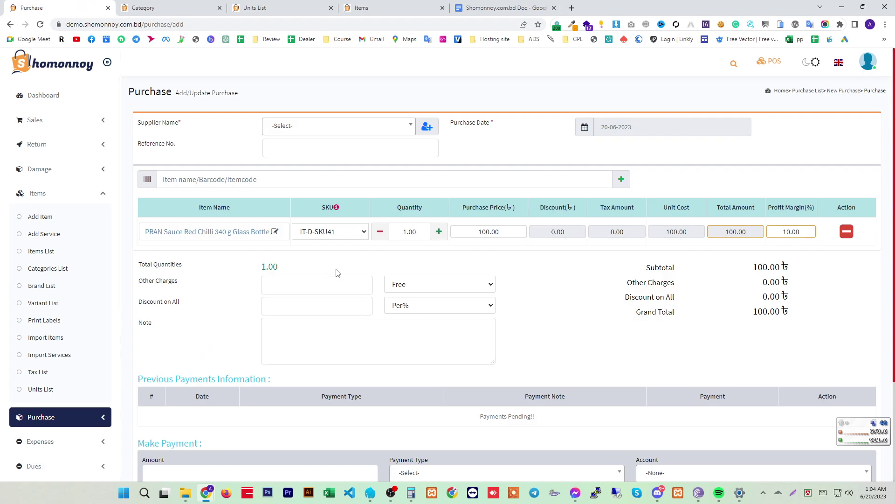
Step: Review the SKU choices available for the sauce's purchase line alongside its purchase price
left_click(335, 233)
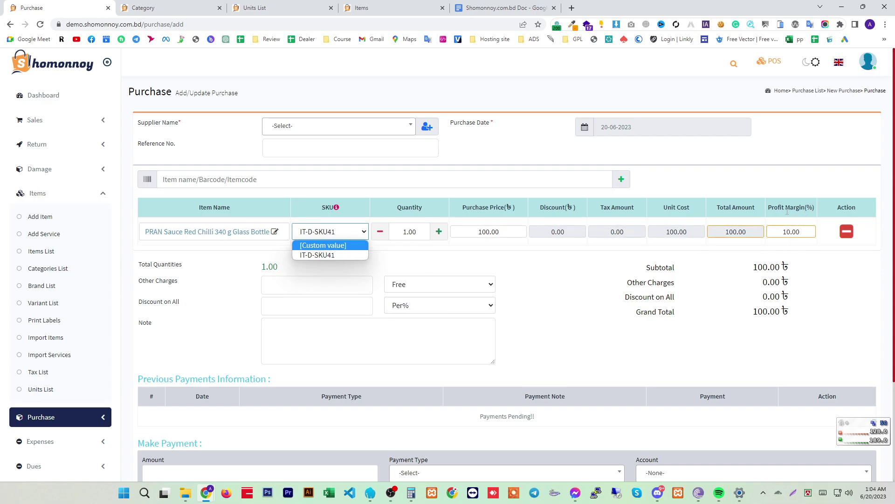
left_click(466, 260)
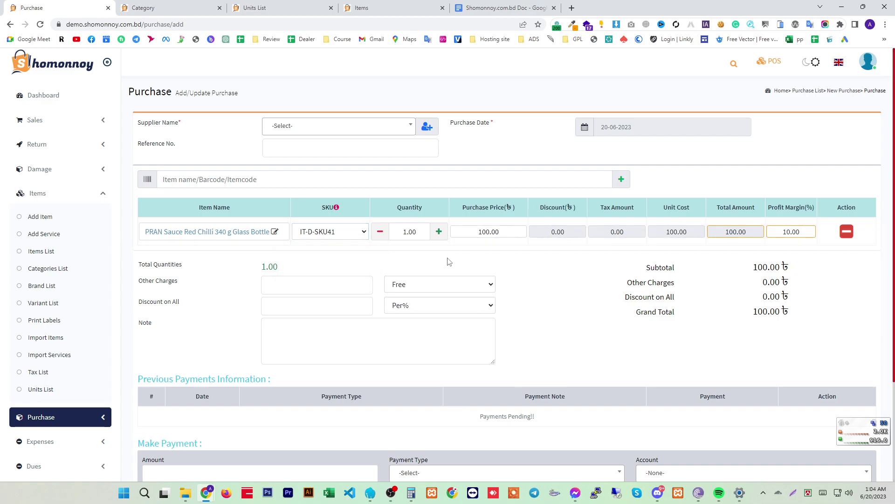
left_click(323, 234)
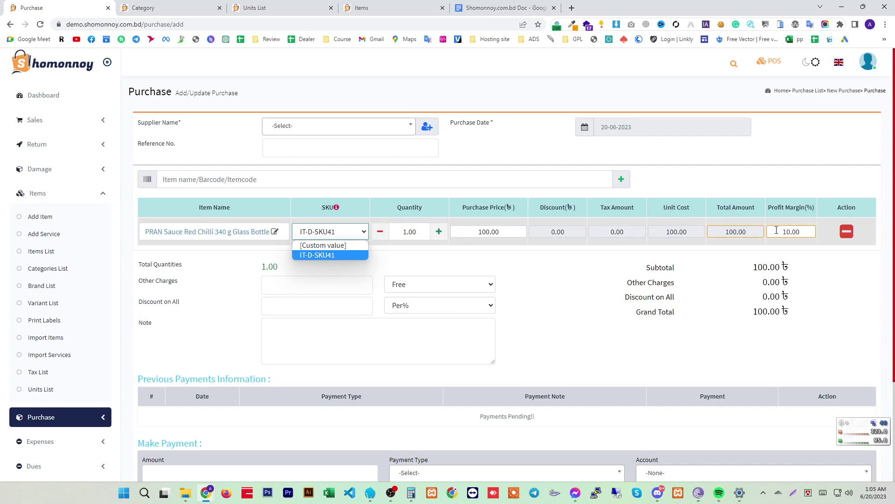
left_click_drag(515, 232, 486, 232)
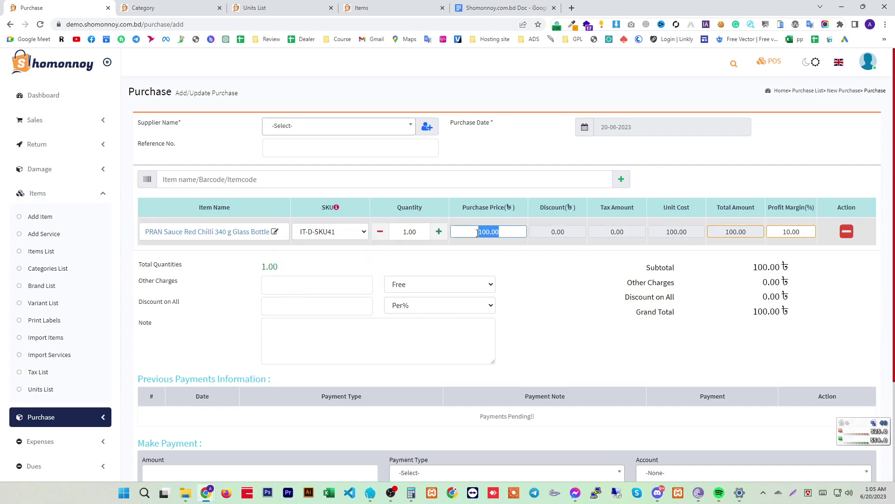
left_click(532, 263)
Step: Give the sauce's purchase line the custom SKU "New price" and set its quantity to 300
left_click(334, 237)
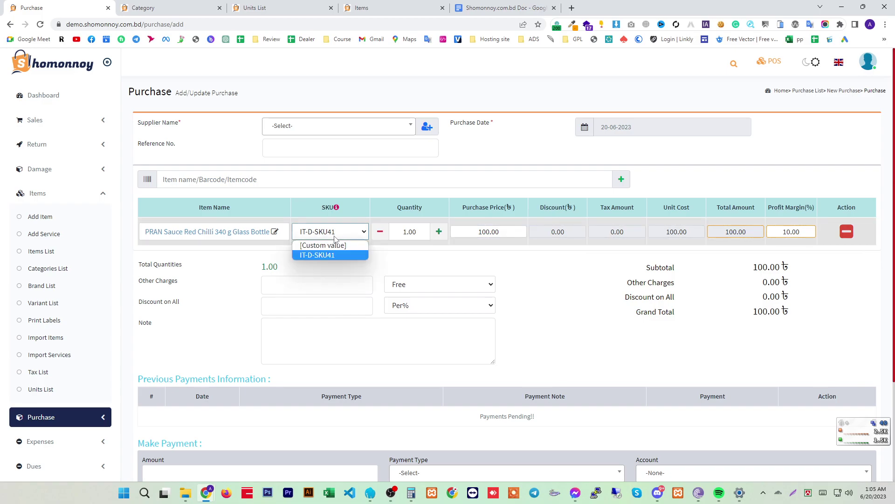
left_click(333, 245)
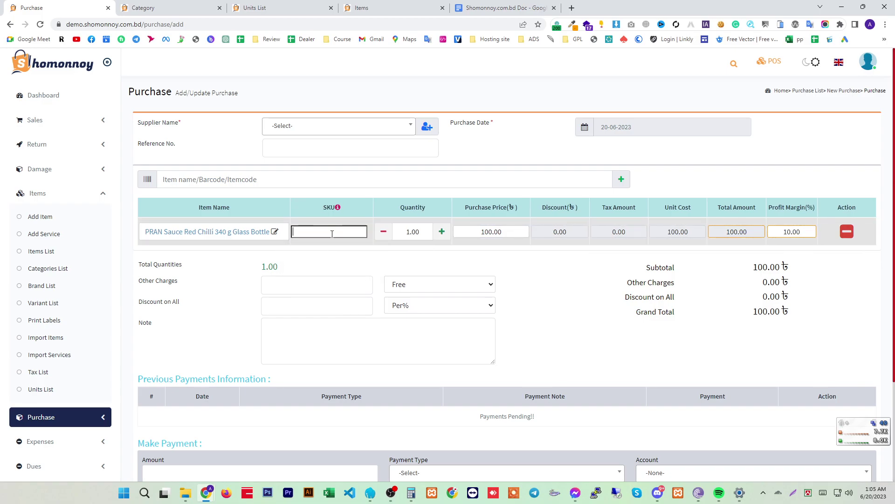
type("New price")
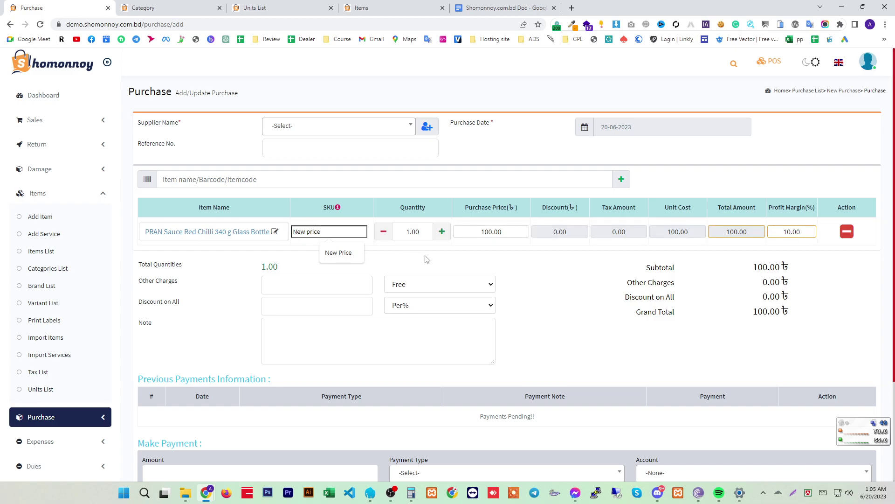
left_click(404, 237)
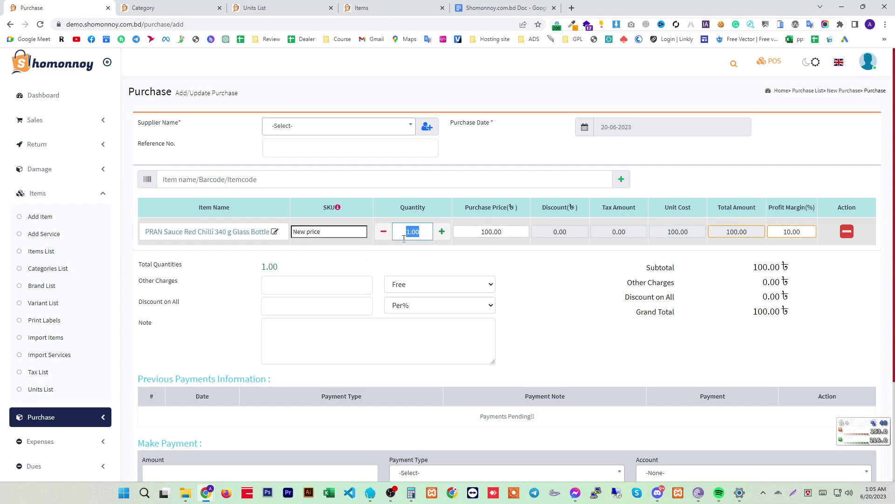
type("300")
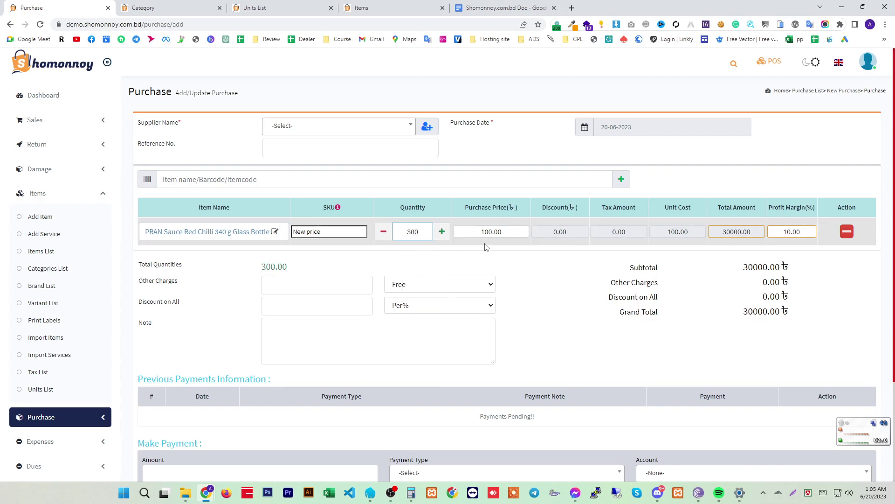
Step: Set the sauce line's purchase price to 90 and its profit margin to 8%
left_click_drag(492, 232, 486, 232)
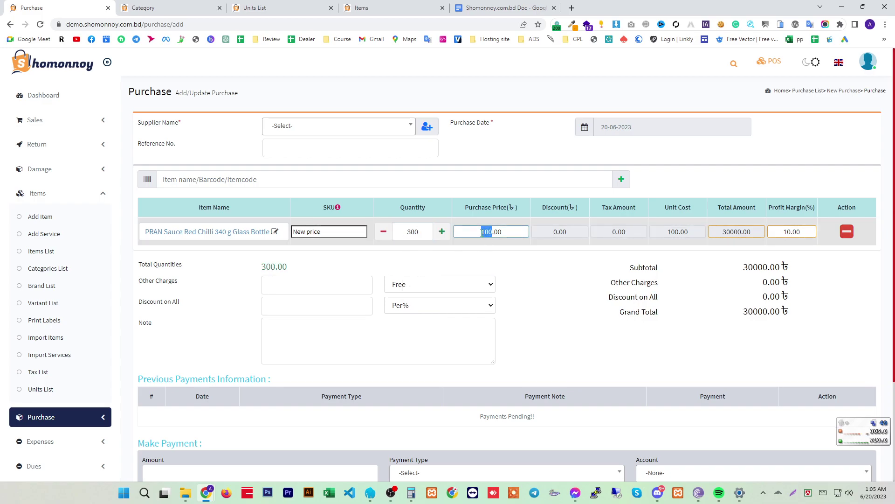
type("90")
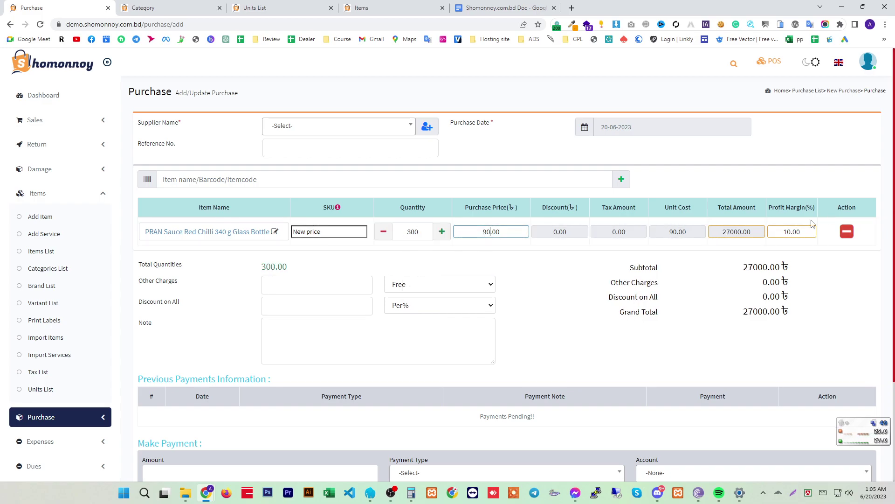
left_click(787, 232)
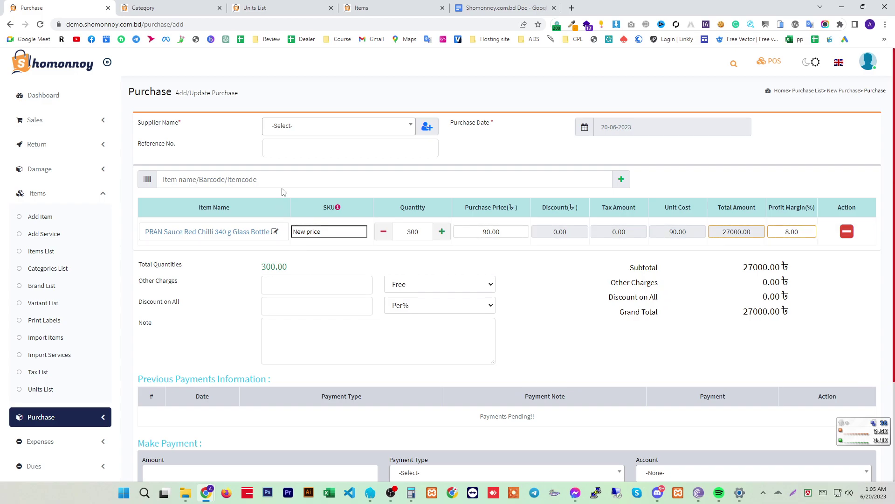
Step: Enter a payment for the full grand total of 27000.00 on the purchase and set its payment type to Cash
scroll(373, 287, "down", 3)
left_click(179, 368)
left_click_drag(202, 344, 158, 344)
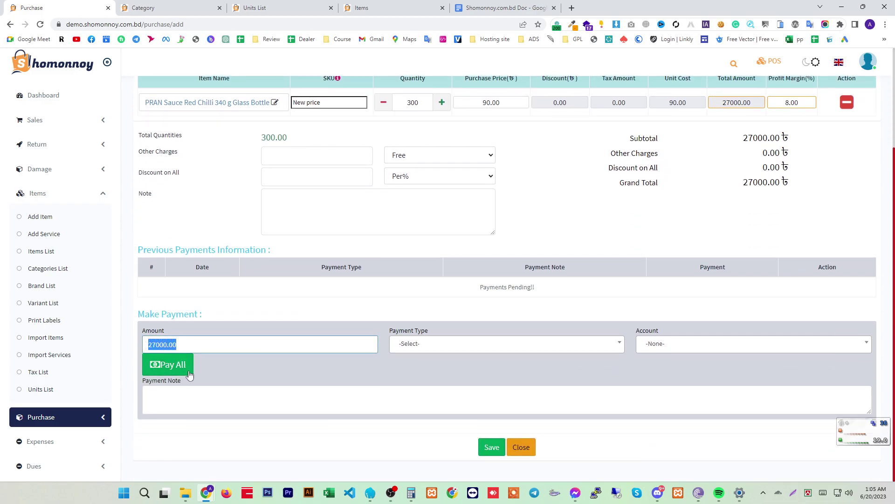
left_click_drag(792, 184, 738, 187)
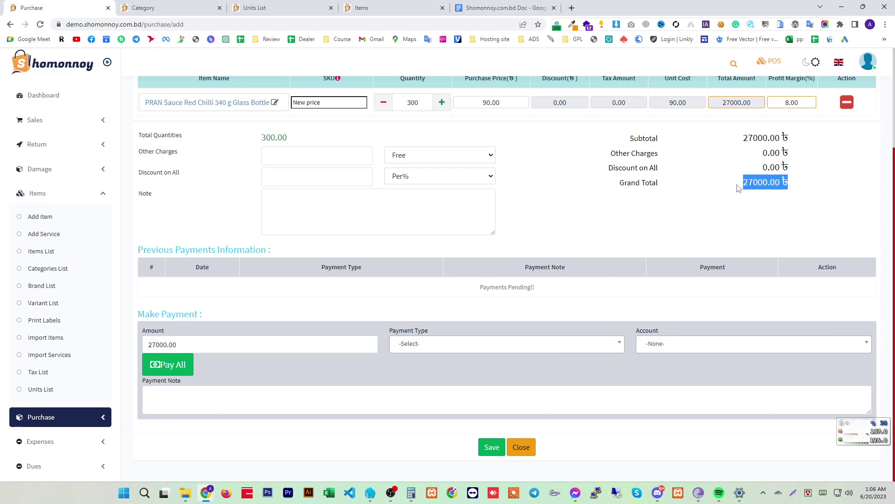
left_click(497, 353)
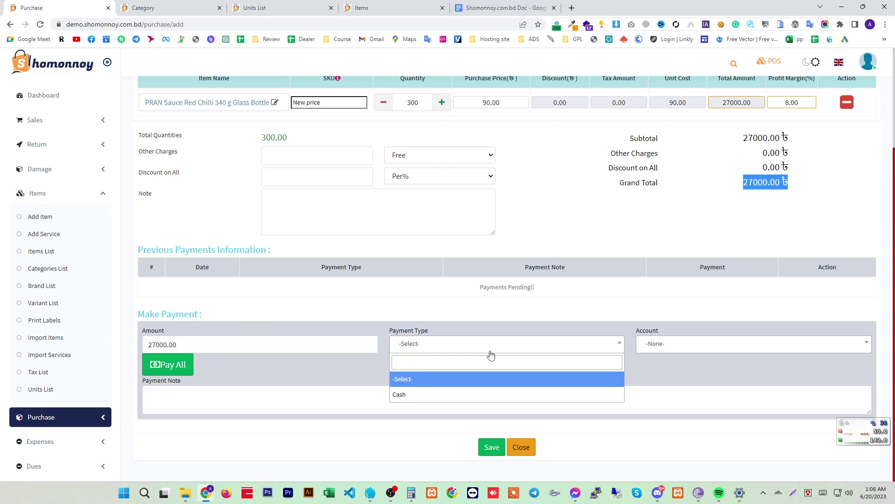
left_click(415, 396)
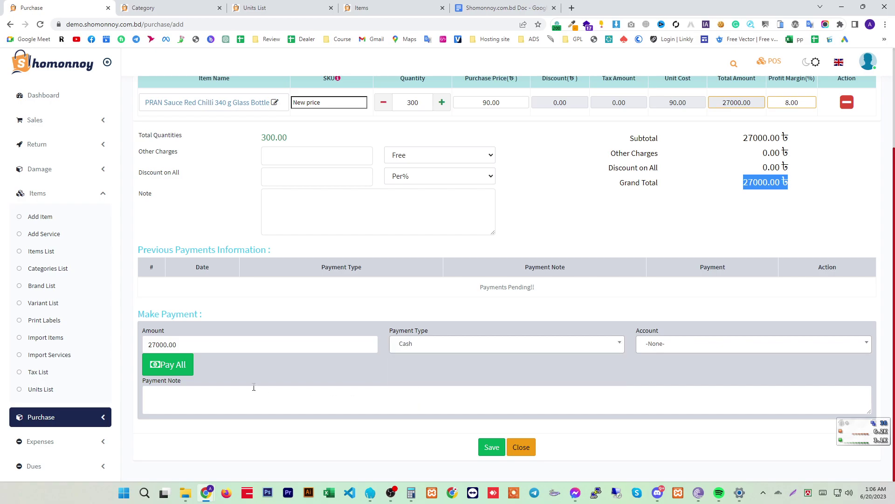
Step: Open the Payment Types list of the accounts section in a separate tab
scroll(61, 411, "down", 5)
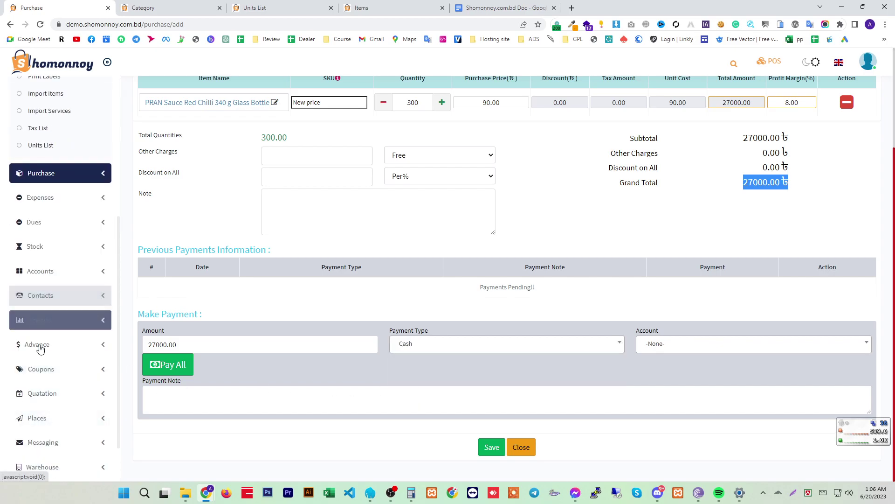
scroll(28, 417, "down", 1)
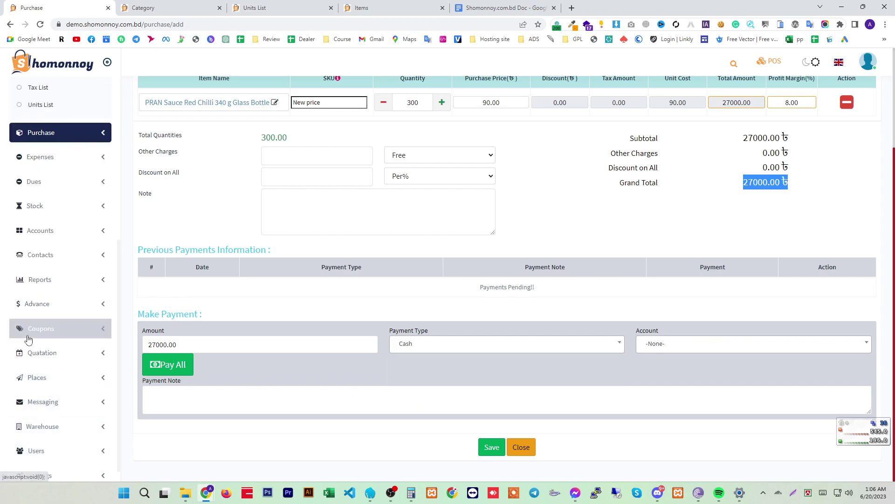
scroll(28, 327, "up", 1)
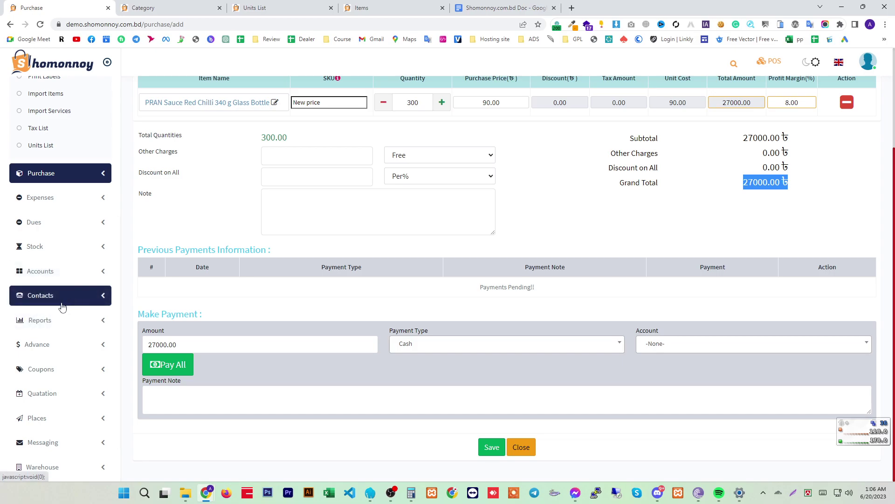
left_click(66, 273)
scroll(36, 265, "down", 2)
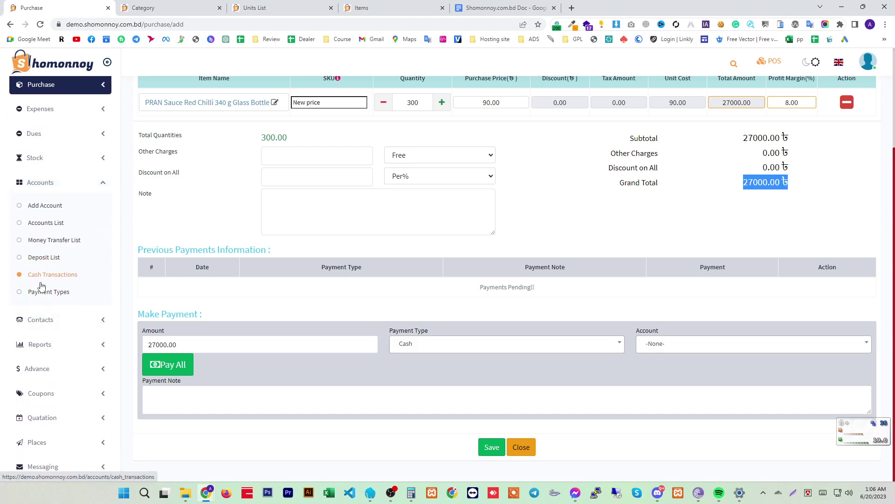
right_click(56, 295)
left_click(75, 301)
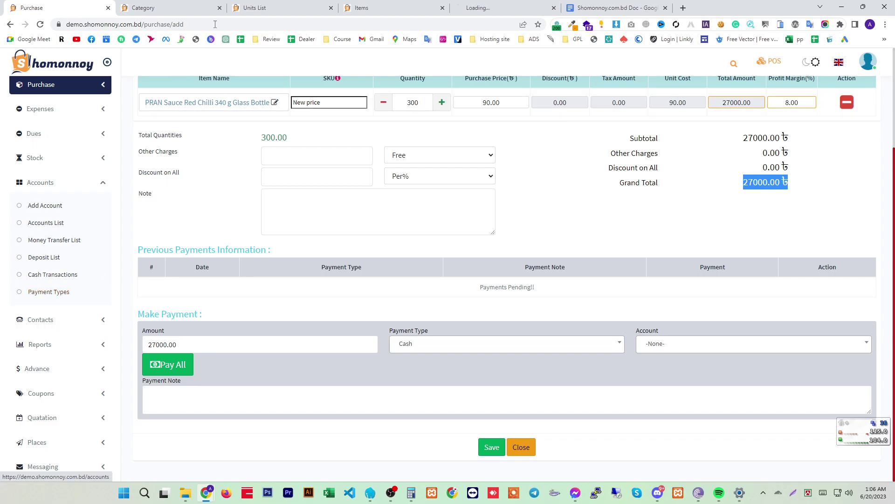
left_click(485, 8)
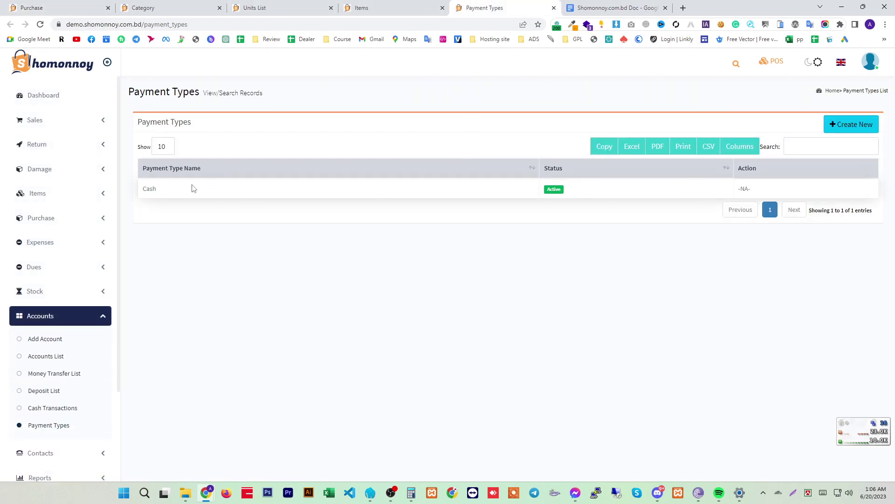
Step: Create and save a new payment type named "banking"
left_click(854, 125)
left_click(307, 131)
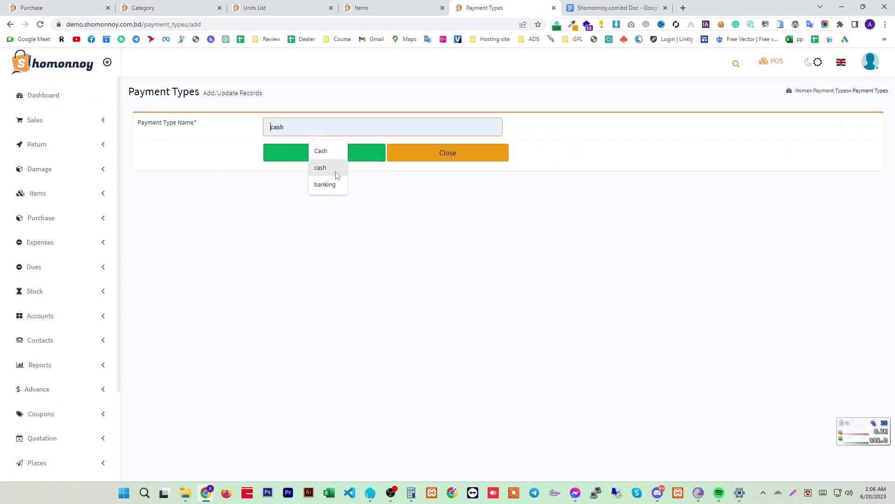
left_click(325, 185)
left_click(326, 146)
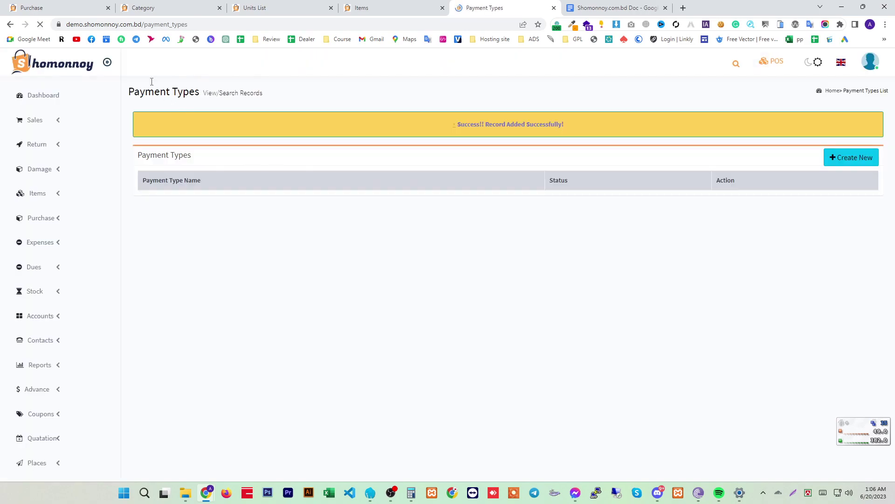
Step: Return to the purchase and add a new supplier named "Haridware" to it
left_click(56, 8)
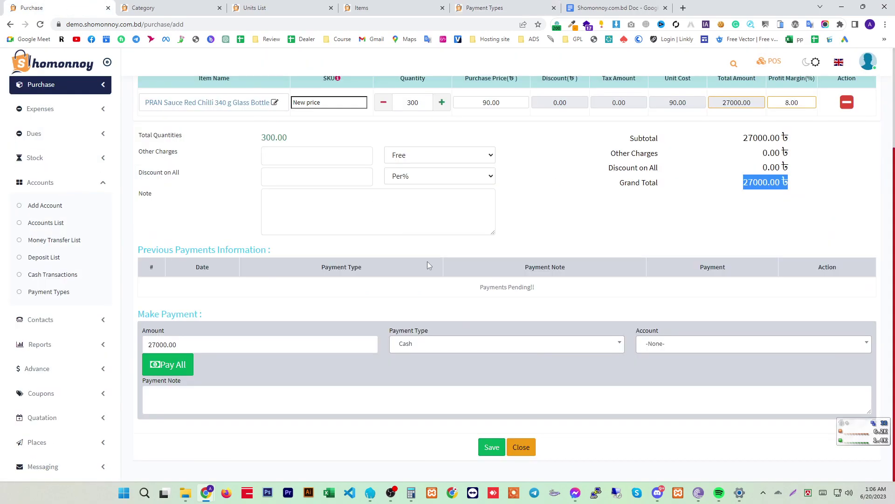
left_click(491, 447)
left_click_drag(186, 124, 147, 124)
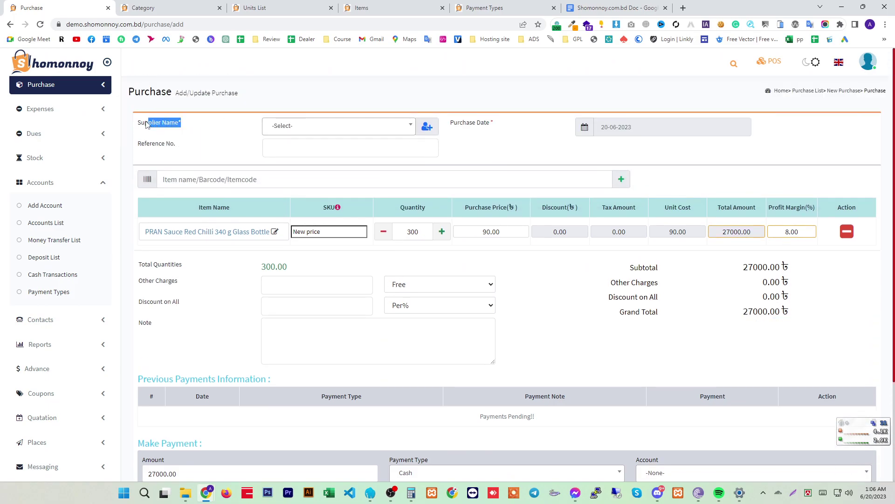
left_click(356, 127)
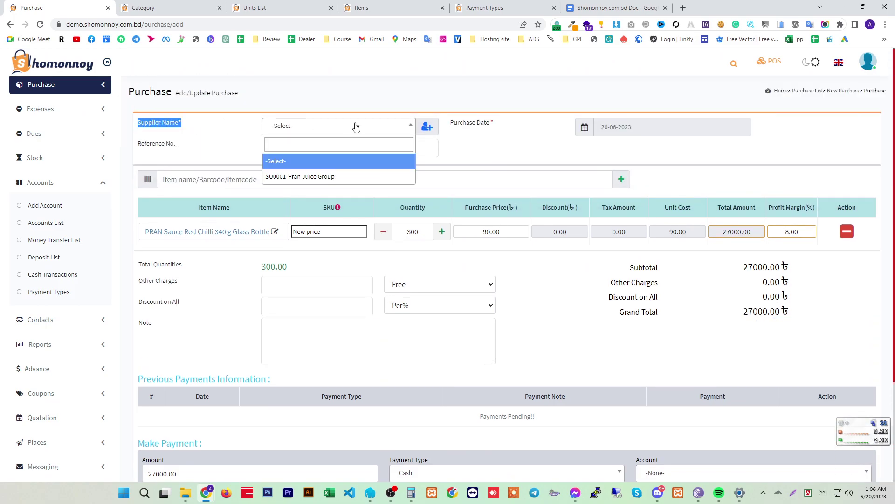
left_click(427, 128)
left_click(324, 123)
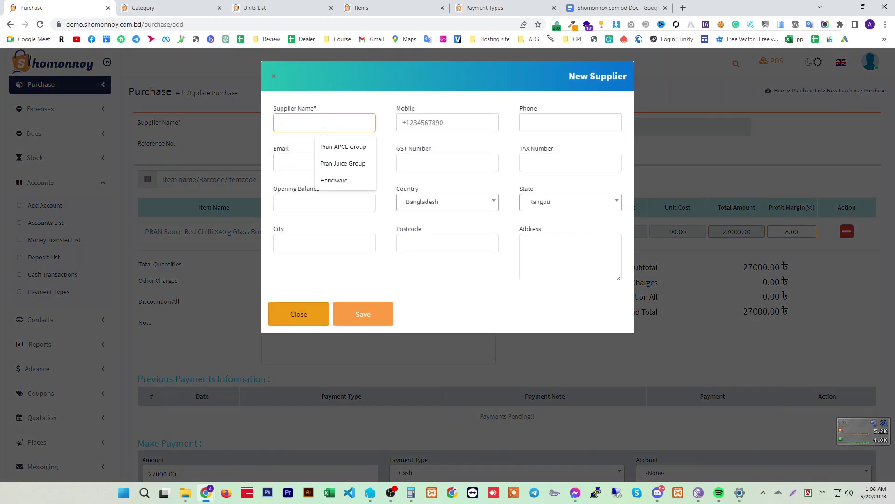
left_click(334, 180)
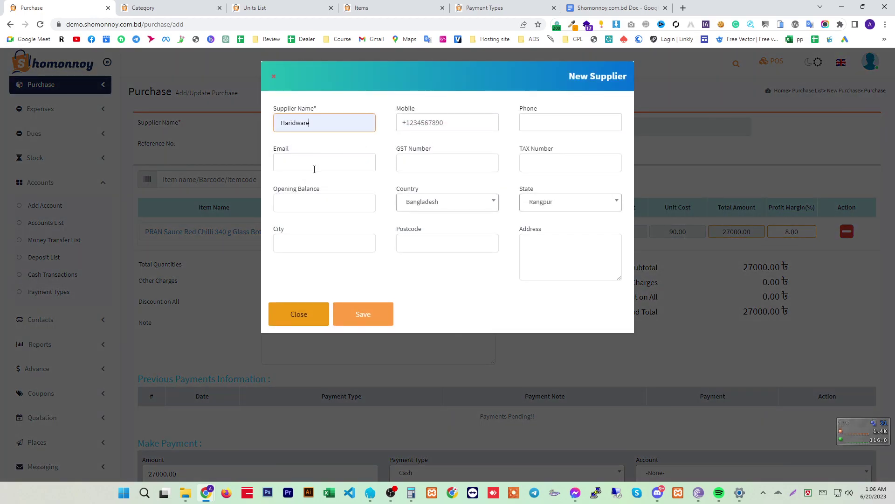
left_click(372, 318)
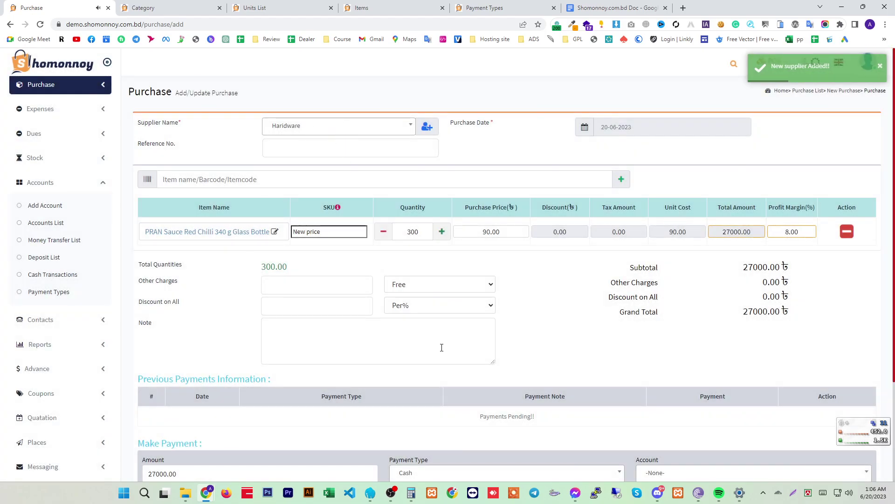
Step: Save the purchase and review the sauce's line on the resulting purchase invoice
scroll(337, 381, "down", 3)
left_click(496, 451)
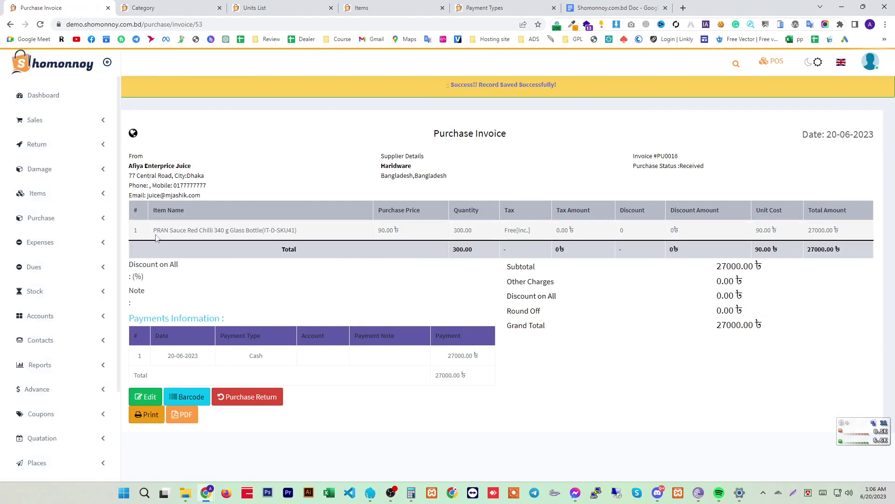
left_click_drag(152, 230, 847, 238)
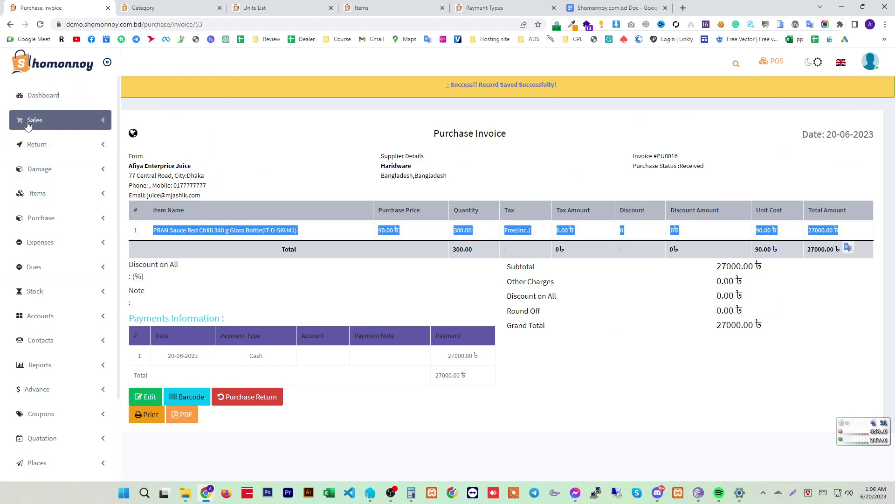
Step: Open the items list and compare the SKU, stock and sales price of the two PRAN sauce entries
left_click(57, 200)
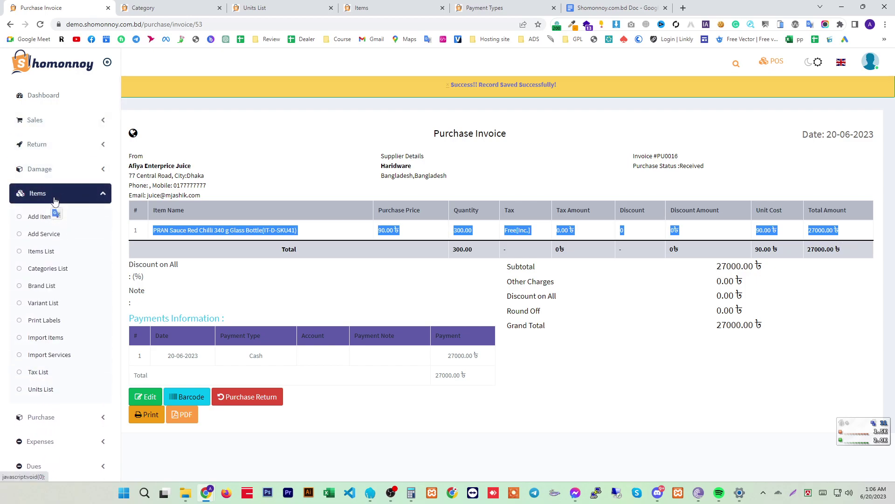
left_click(373, 8)
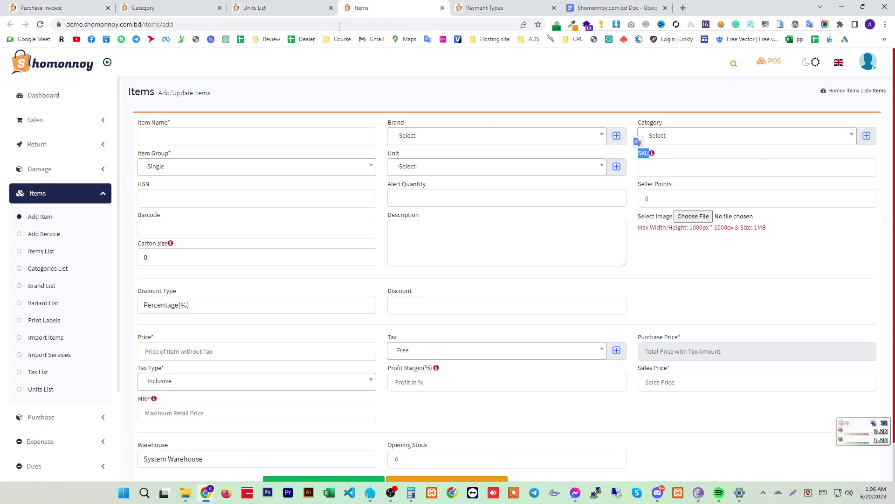
left_click(483, 7)
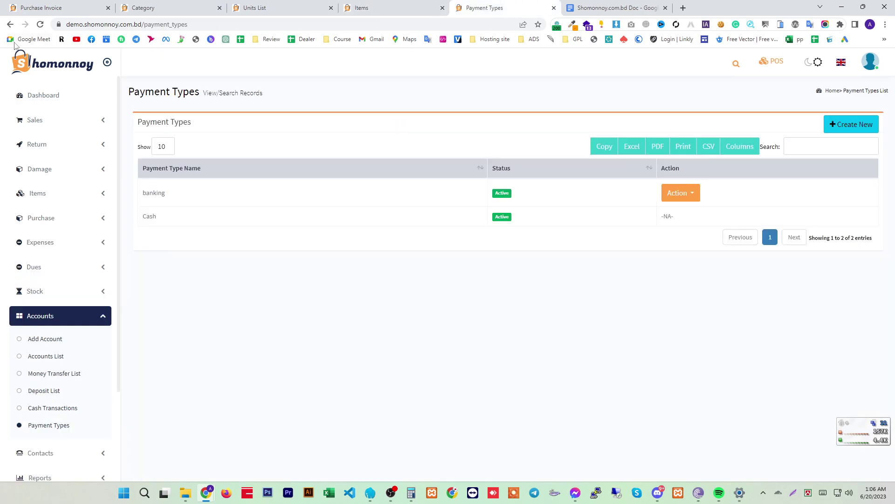
left_click(44, 8)
left_click(44, 252)
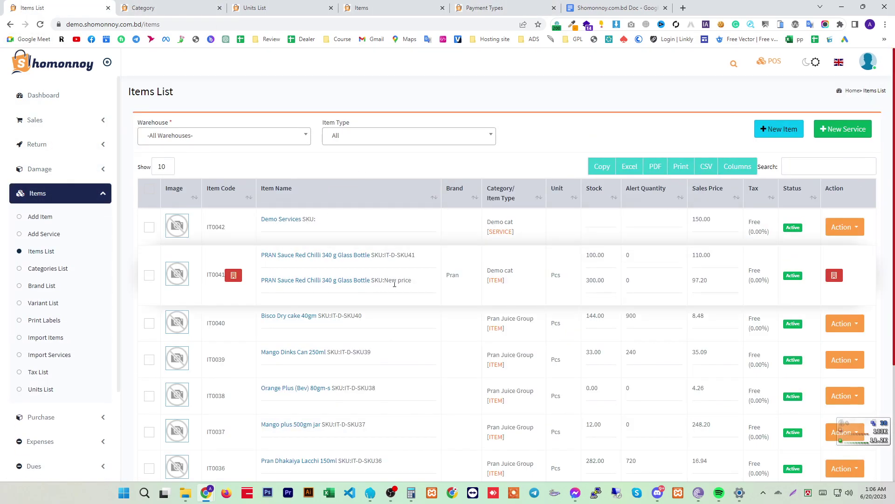
left_click_drag(408, 254, 278, 257)
left_click_drag(605, 254, 594, 254)
left_click_drag(412, 281, 392, 282)
left_click_drag(607, 286, 587, 284)
left_click_drag(732, 285, 691, 283)
left_click_drag(713, 256, 695, 284)
Step: View the PRAN sauce's stock details, comparing quantity, purchase price and sales price per SKU, and return to the items list
left_click(837, 278)
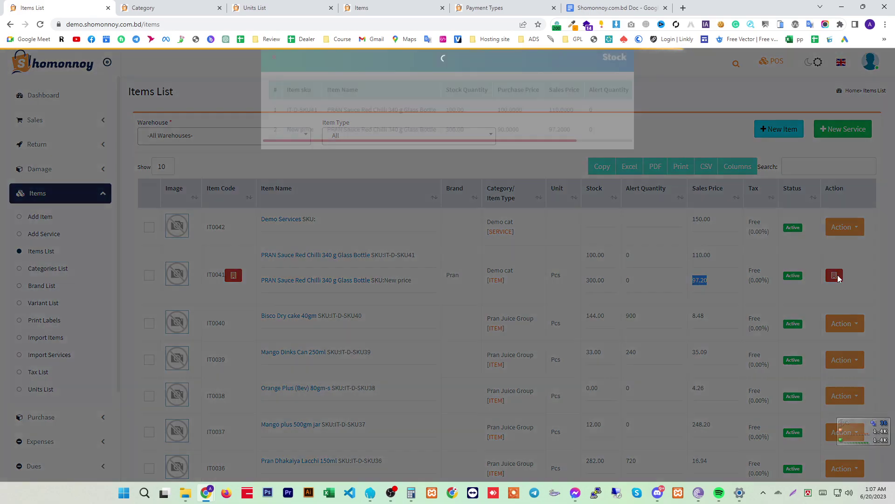
left_click_drag(513, 162, 578, 163)
left_click(589, 131)
left_click(589, 132)
left_click(586, 150)
left_click_drag(585, 160, 373, 167)
left_click_drag(484, 160, 388, 172)
left_click_drag(328, 148, 399, 148)
left_click_drag(347, 129, 448, 125)
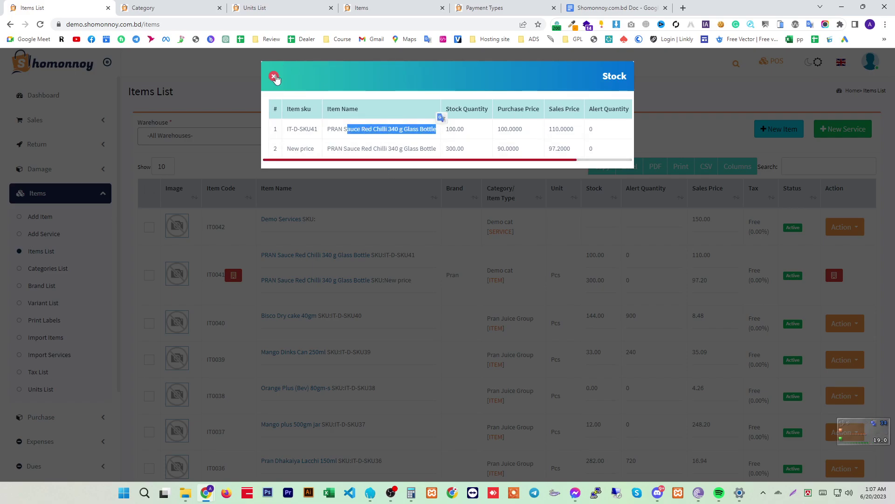
left_click(274, 76)
left_click_drag(604, 258, 360, 256)
left_click(566, 253)
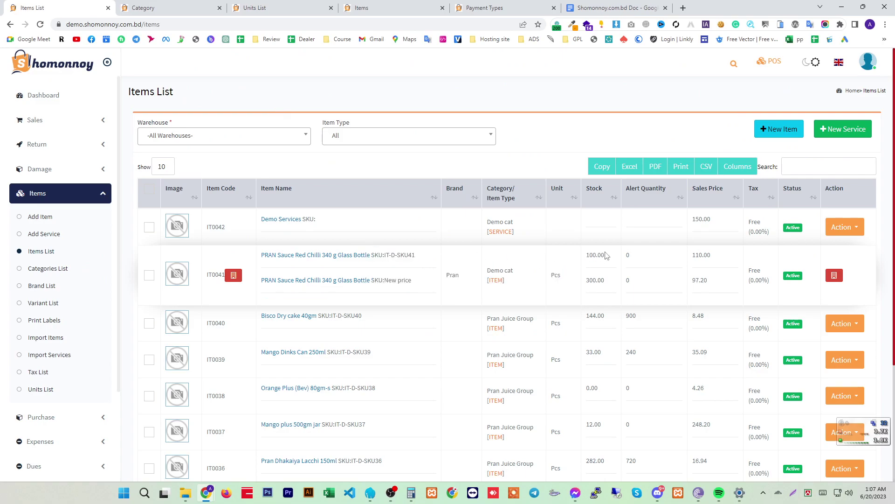
Step: Start a new purchase and add the PRAN sauce to it by searching for "340"
scroll(64, 366, "down", 1)
left_click(63, 375)
left_click(75, 200)
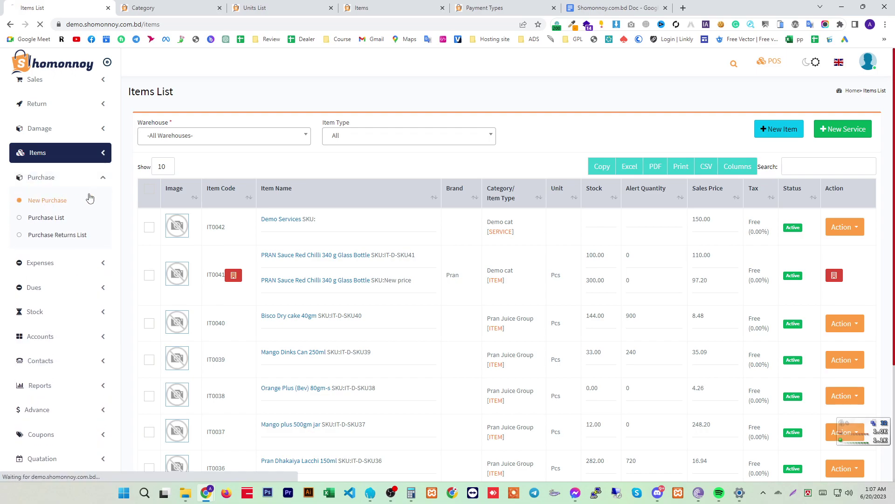
left_click(312, 183)
type("3")
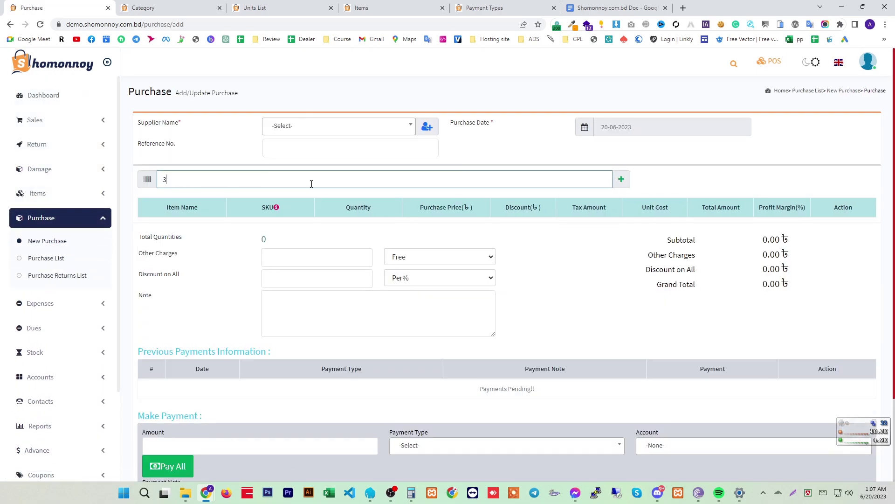
type("40")
key("Return")
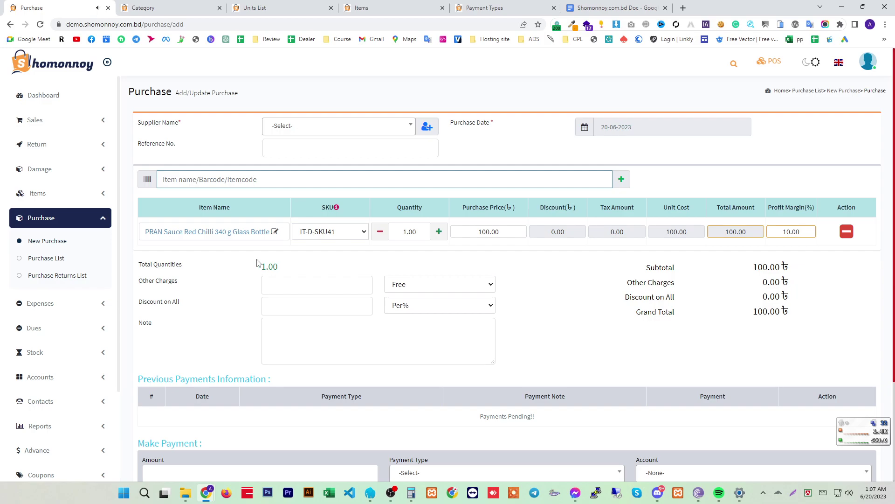
Step: Try the New price option as the SKU on the sauce's purchase line, and set it back to IT-D-SKU41
left_click(316, 232)
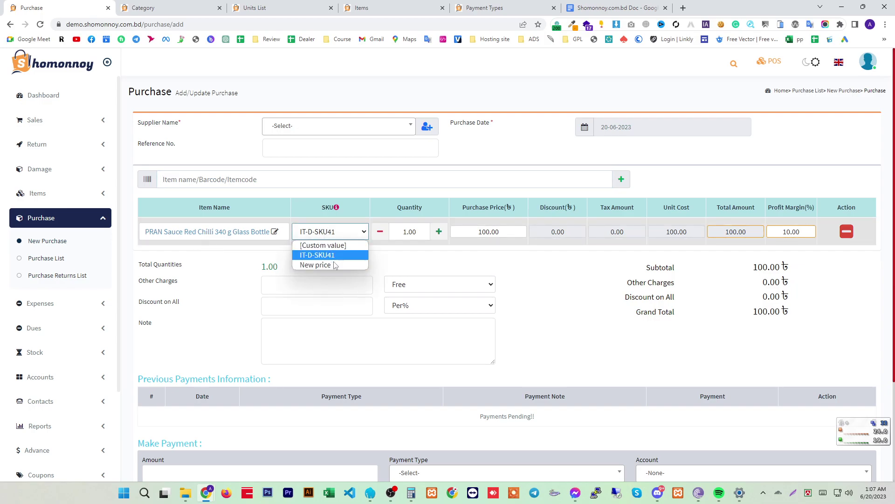
left_click(413, 277)
left_click(332, 234)
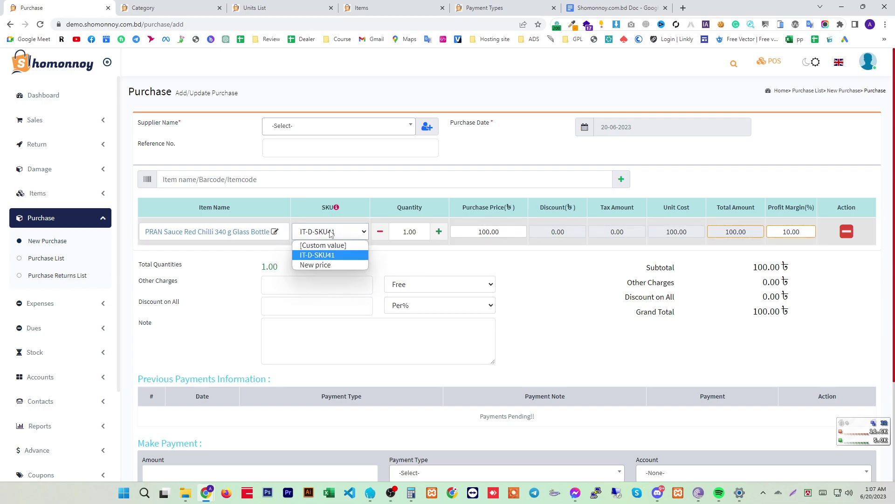
left_click(334, 256)
left_click_drag(419, 235, 396, 233)
left_click(334, 237)
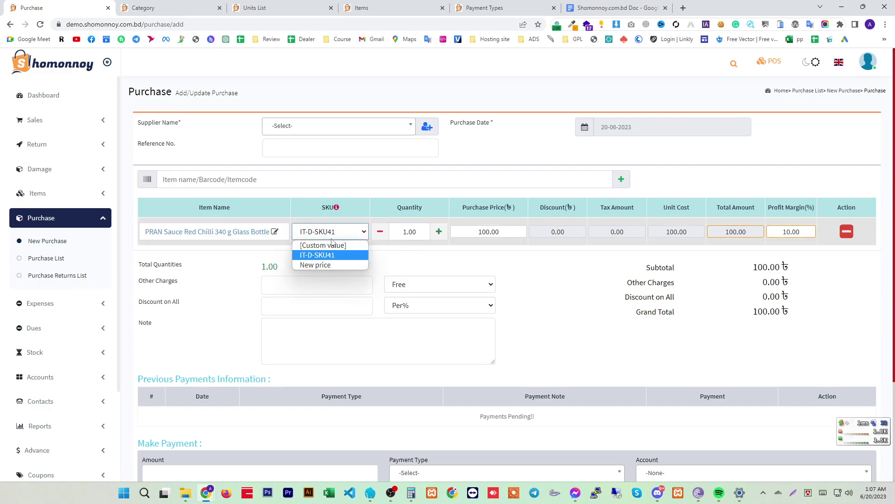
left_click(327, 264)
mouse_move(423, 229)
left_mouse_down()
mouse_move(393, 231)
mouse_move(407, 234)
left_mouse_up()
left_click(349, 233)
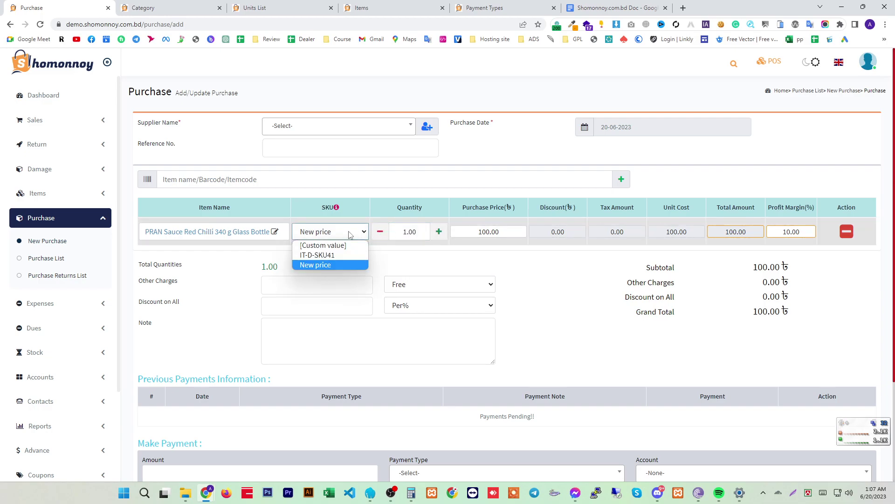
left_click(343, 254)
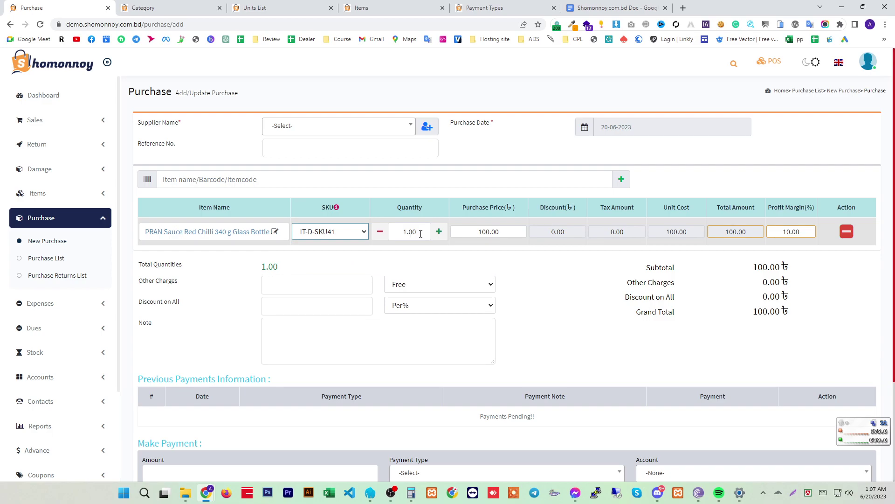
Step: Set the PRAN sauce's purchase quantity to 100
left_click_drag(420, 234, 397, 234)
type("100")
left_click(722, 256)
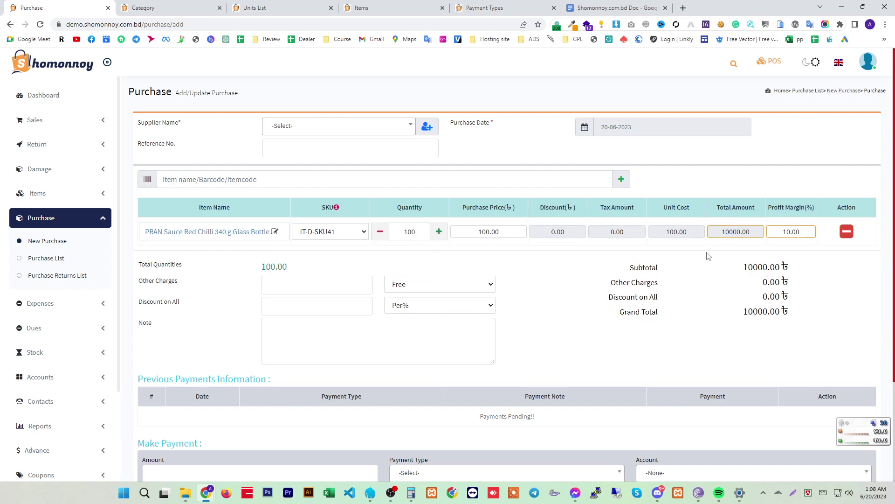
left_click(499, 233)
Step: Enter full payment of the purchase with payment type Cash and try to save it
scroll(499, 233, "down", 3)
left_click(183, 364)
left_click(413, 346)
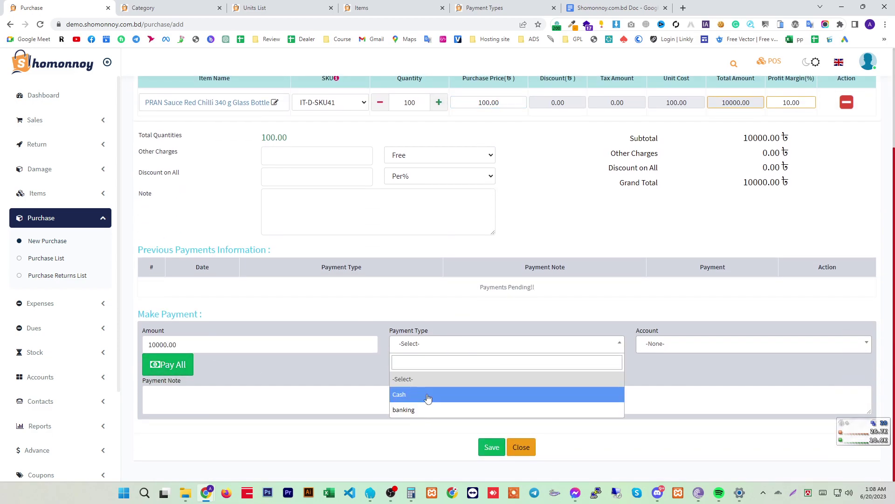
left_click(427, 396)
left_click(490, 446)
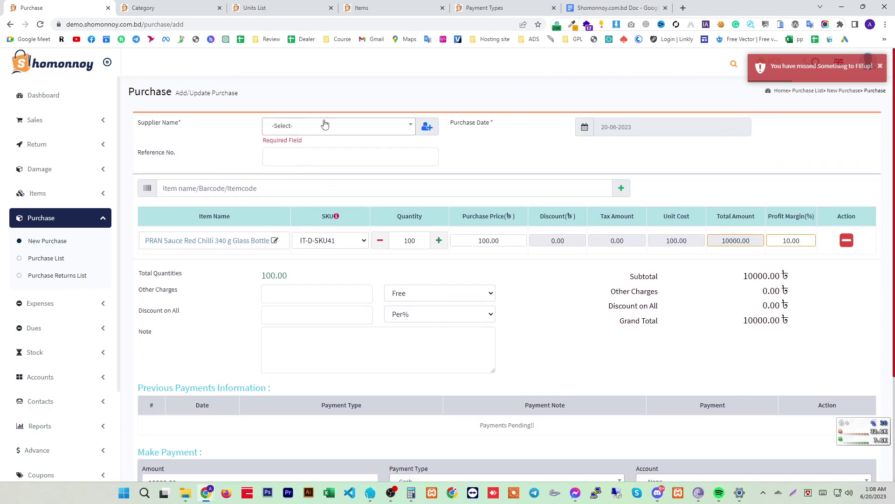
Step: Select Haridware as the supplier and save the purchase
left_click(326, 122)
left_click(327, 192)
scroll(505, 425, "down", 3)
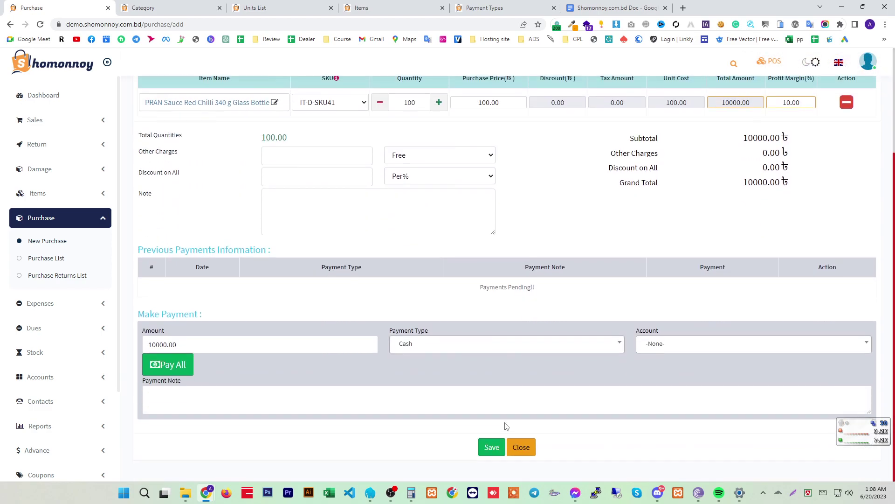
left_click(491, 447)
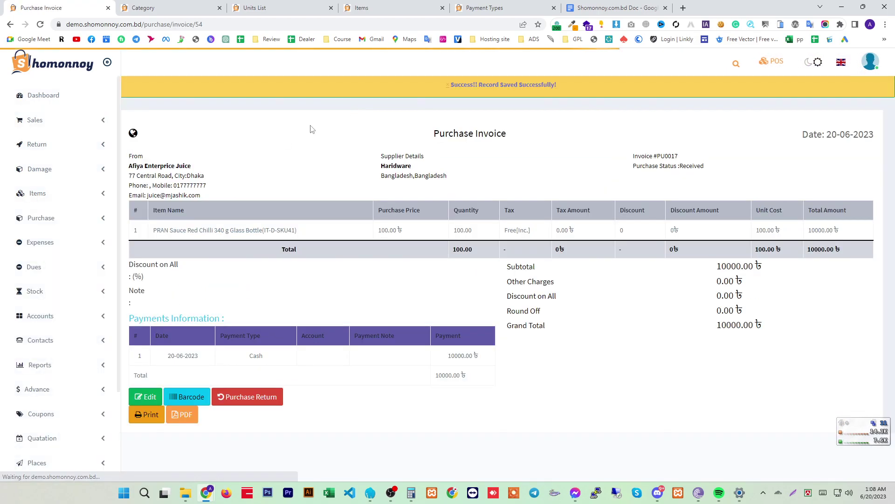
Step: Open the items list and compare the stock of the PRAN sauce under IT-D-SKU41 and New price
left_click(47, 193)
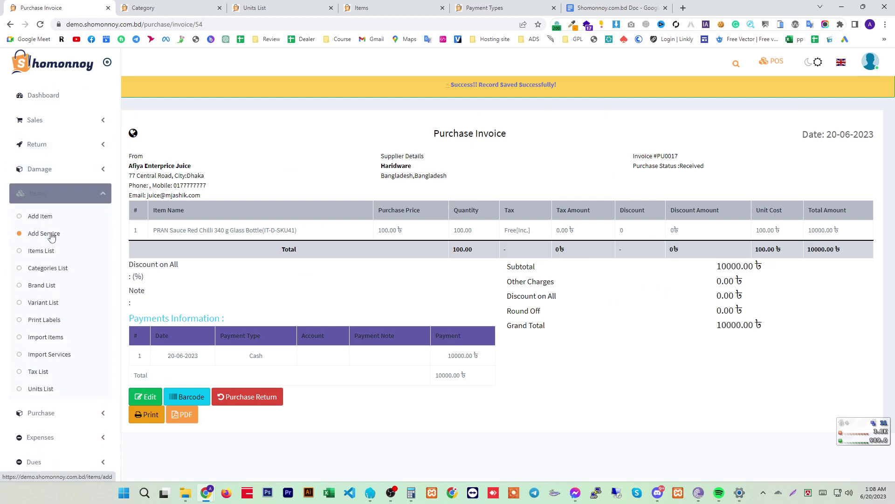
left_click(44, 252)
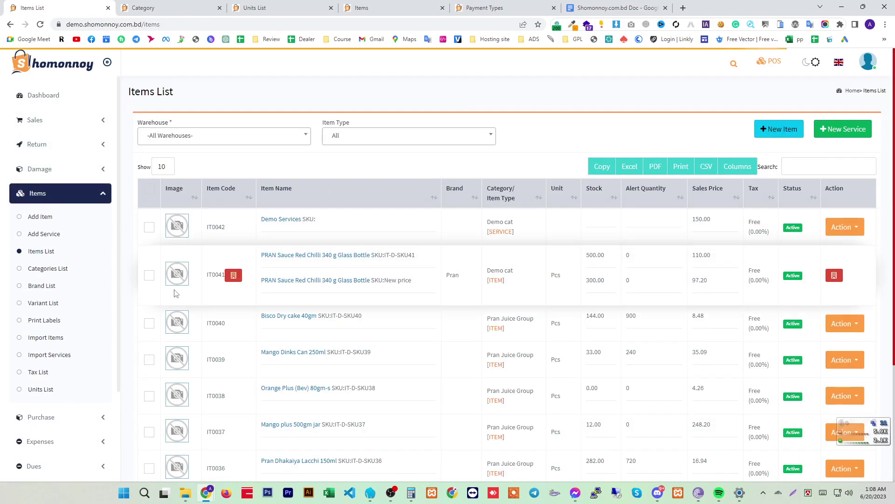
left_click_drag(262, 258, 383, 258)
left_click_drag(605, 256, 583, 261)
left_click_drag(608, 286, 580, 290)
left_click_drag(413, 280, 273, 285)
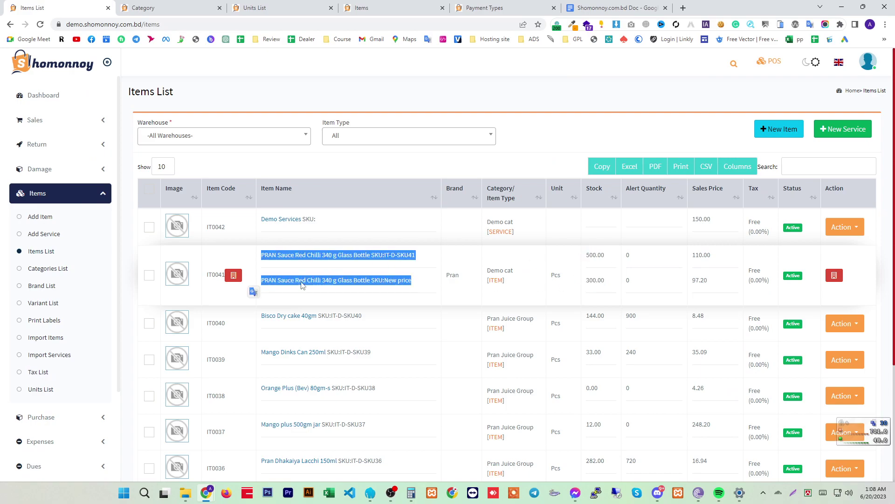
left_click_drag(617, 264, 592, 257)
left_click(595, 288)
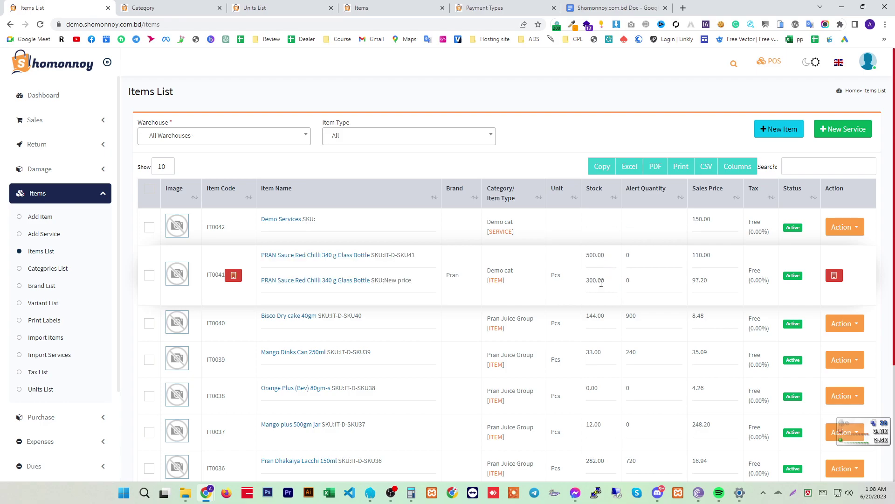
Step: View the PRAN sauce's stock details per SKU and close them
left_click(834, 275)
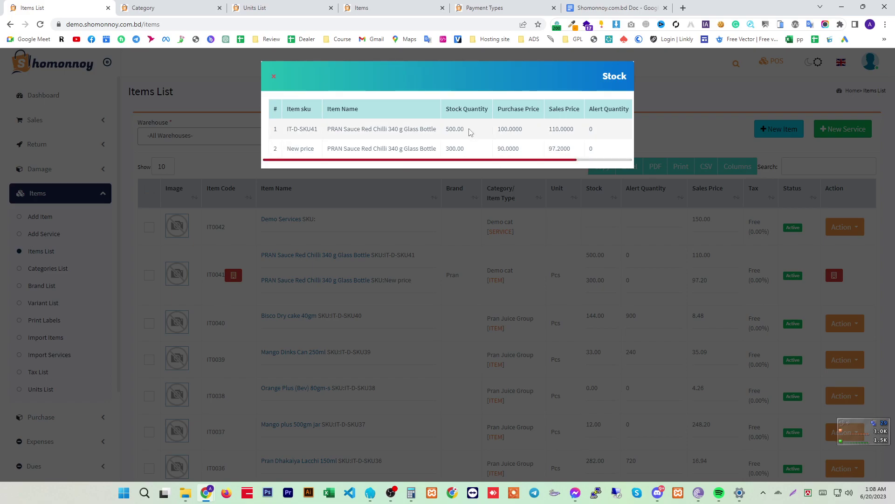
left_click_drag(471, 148, 443, 149)
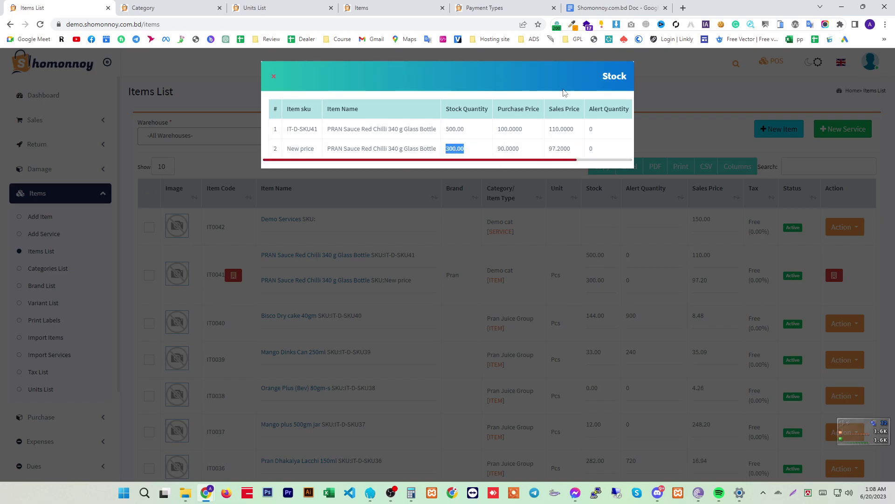
left_click(273, 76)
Step: Open the purchase list and bring up the newest purchase, PU0017, for editing
scroll(56, 401, "down", 2)
left_click(70, 342)
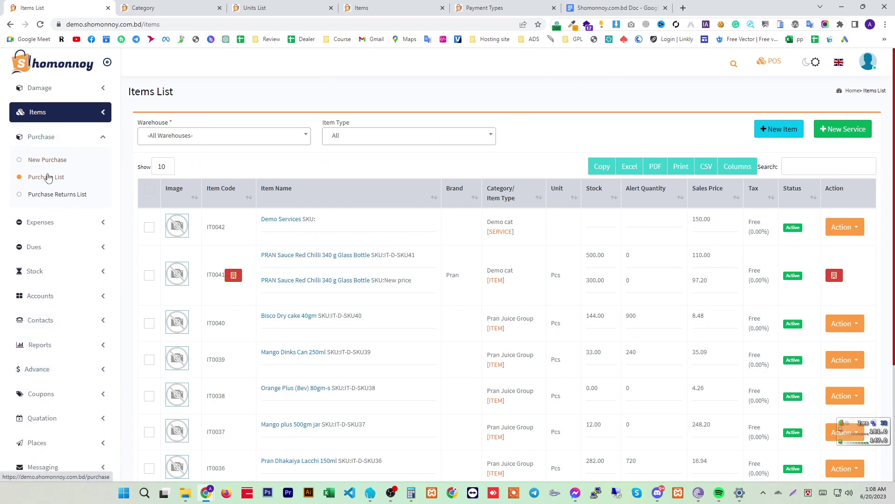
left_click(44, 176)
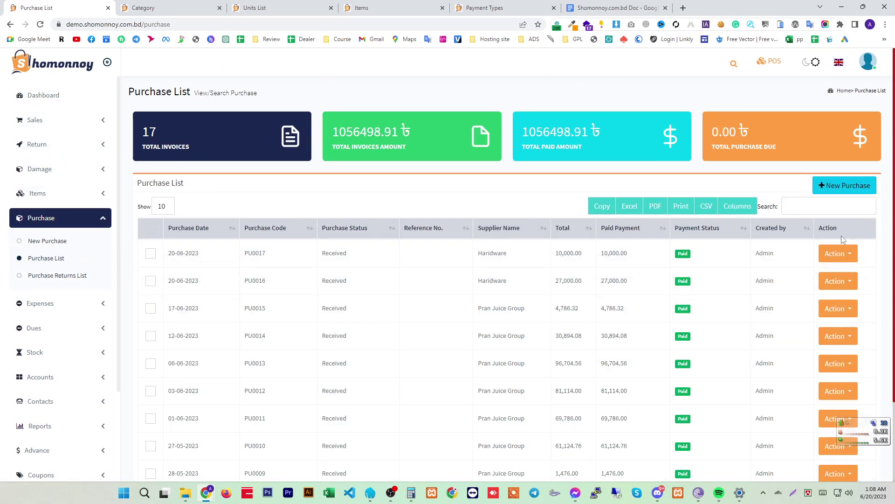
left_click(830, 261)
left_click(814, 283)
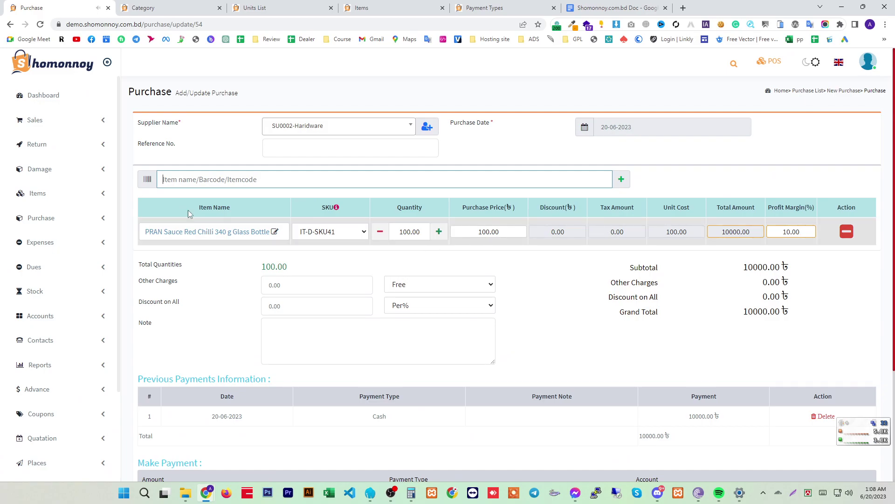
Step: Return to the dashboard and go to the POS sales screen
left_click(61, 98)
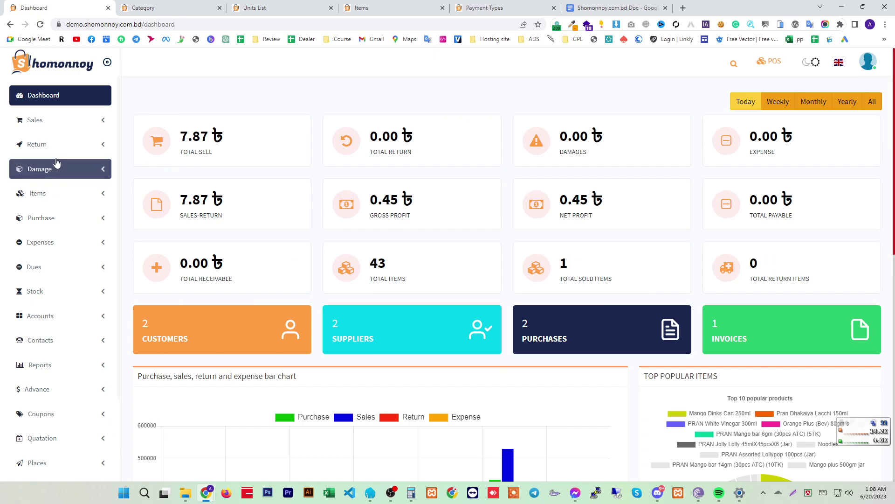
left_click(24, 121)
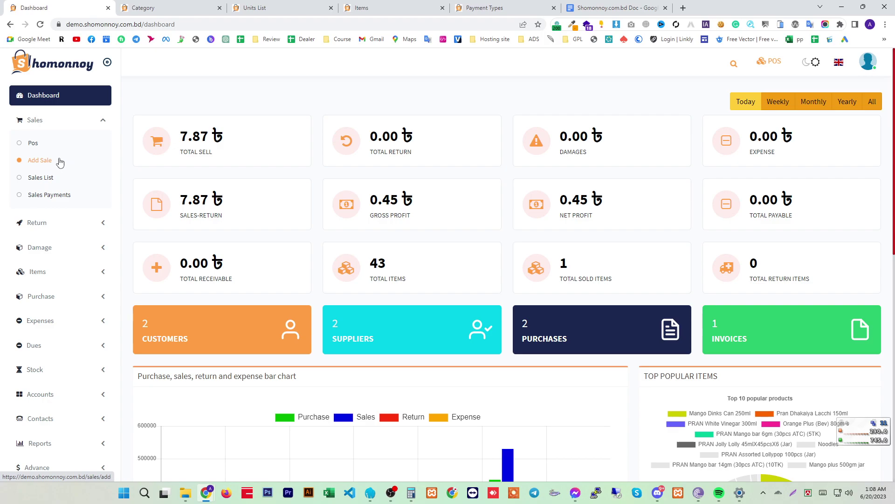
left_click(770, 61)
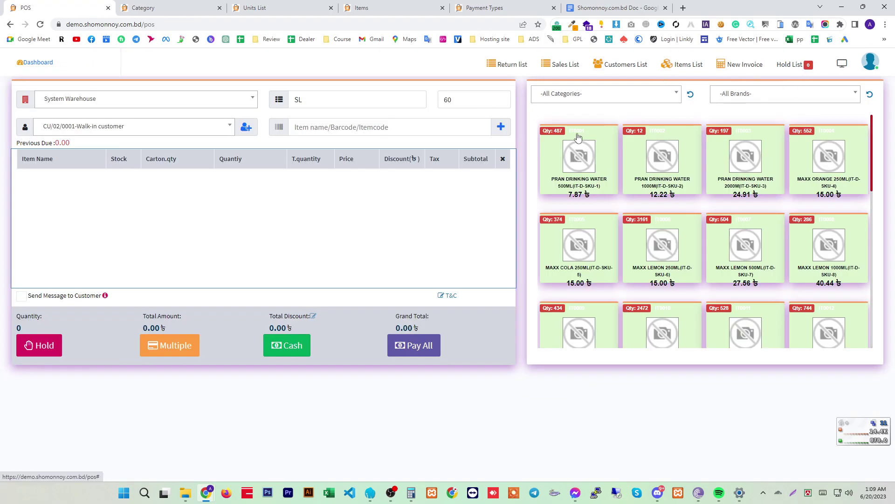
left_click(35, 63)
left_click(30, 125)
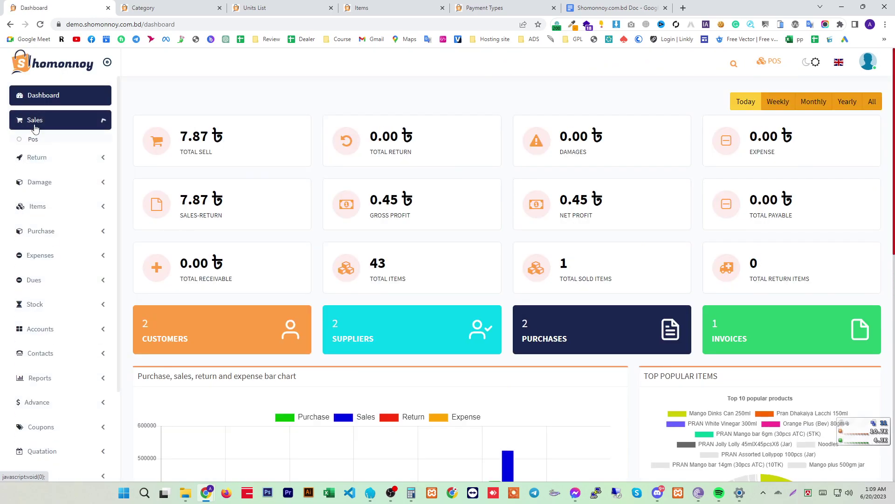
left_click(32, 144)
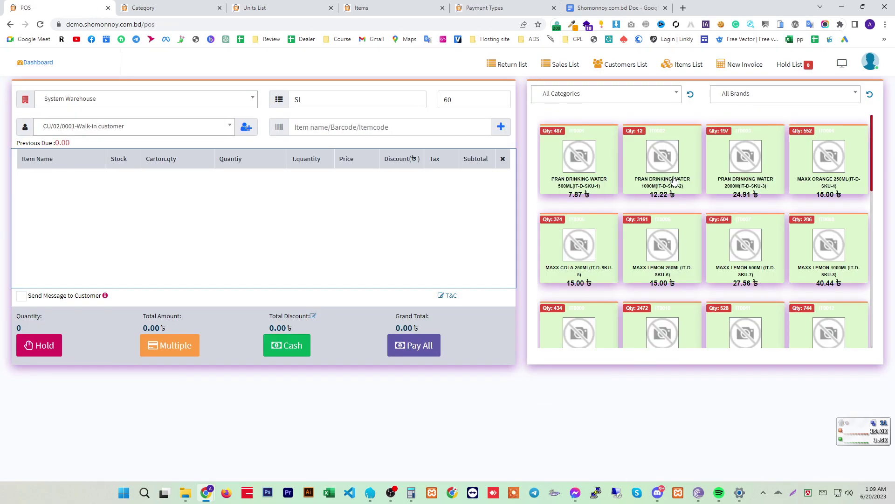
Step: Add one PRAN Drinking Water 1000ml, one PRAN Drinking Water 2000ml and two MAXX Lemon 500ml to the POS sale
left_click(662, 158)
left_click(745, 158)
left_click(746, 245)
left_click(742, 252)
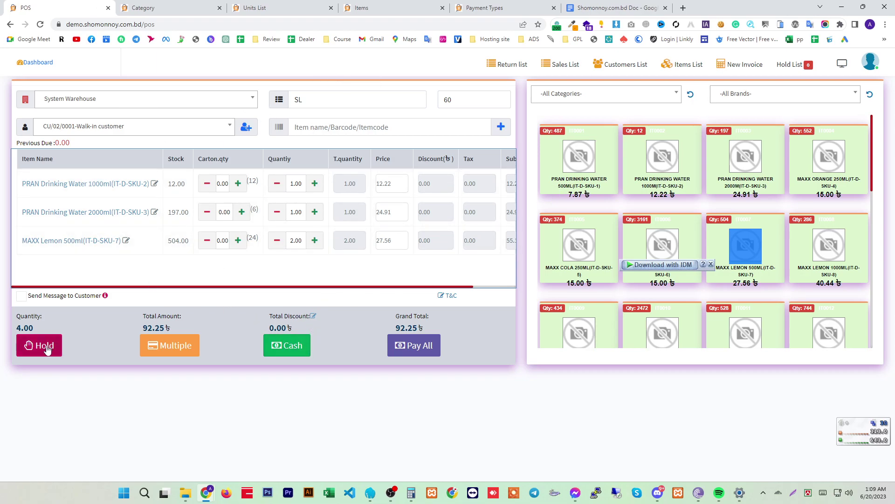
Step: Put the sale on hold under the reference "a" and check its entry in the hold list
left_click(28, 344)
type("a")
left_click(534, 334)
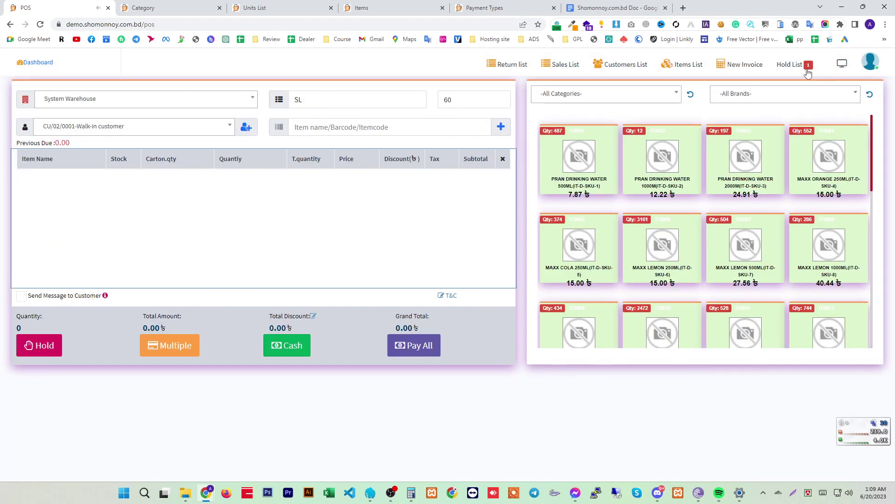
left_click(798, 65)
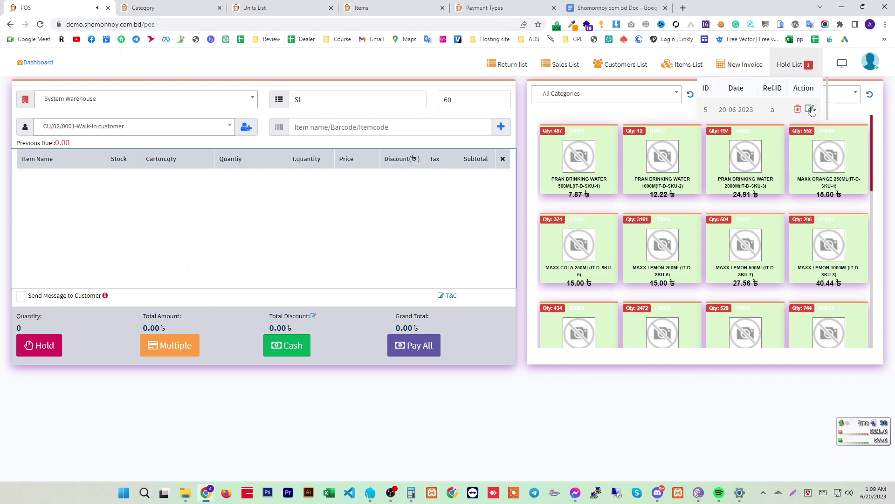
left_click(298, 244)
Step: Search for "340" and add the PRAN sauce to the sale under both IT-D-SKU41 and New price
left_click(350, 129)
type("340")
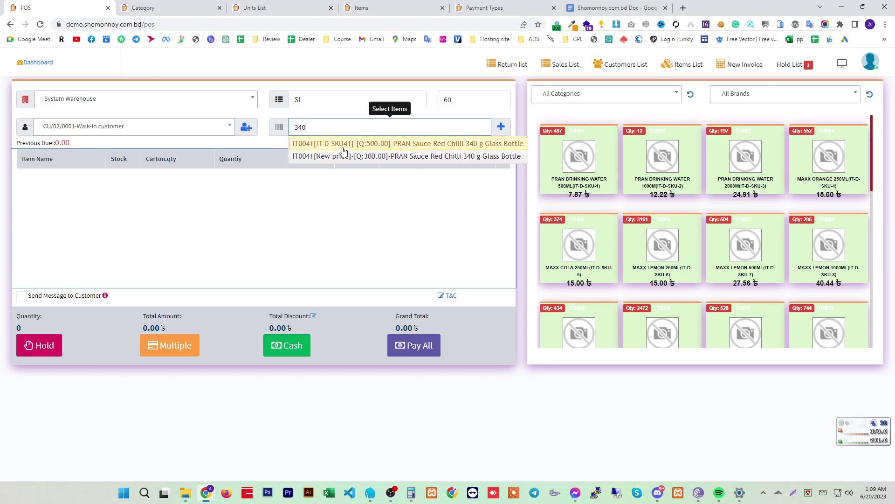
left_click(346, 143)
type("340")
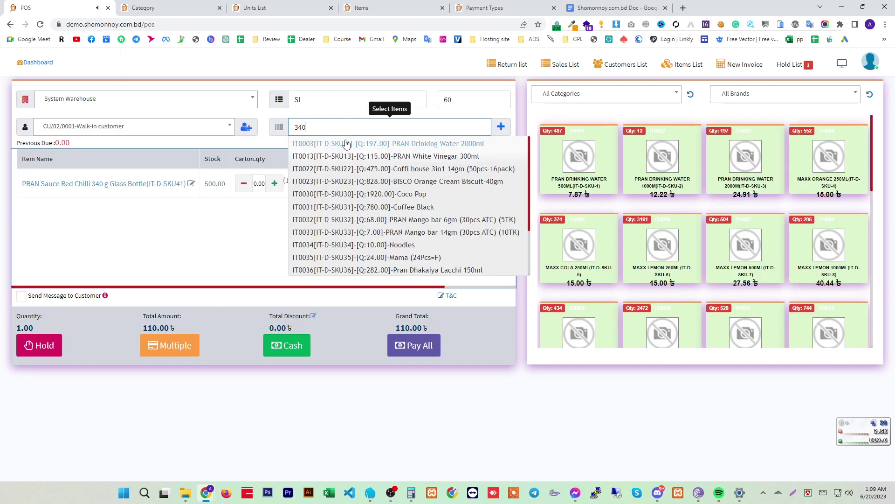
left_click(345, 157)
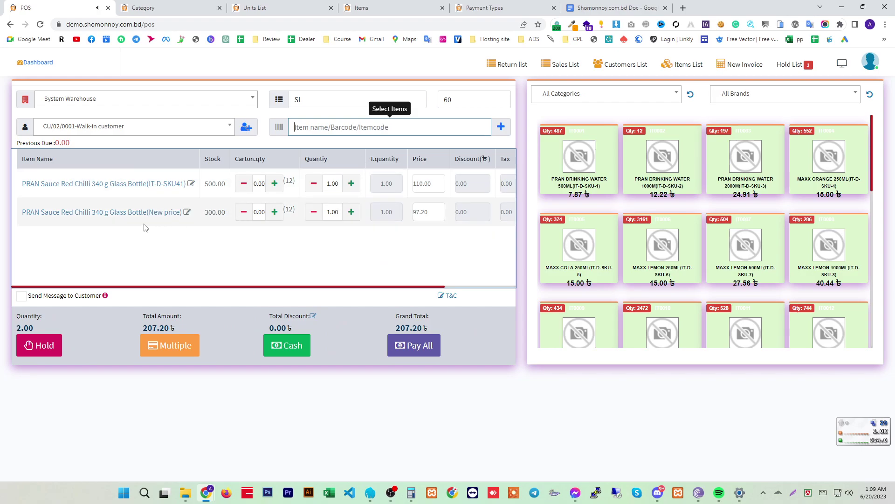
Step: Examine the two sauce lines' item names and the first line's carton size, quantity and total quantity
left_click_drag(14, 187, 180, 187)
left_click_drag(22, 212, 146, 212)
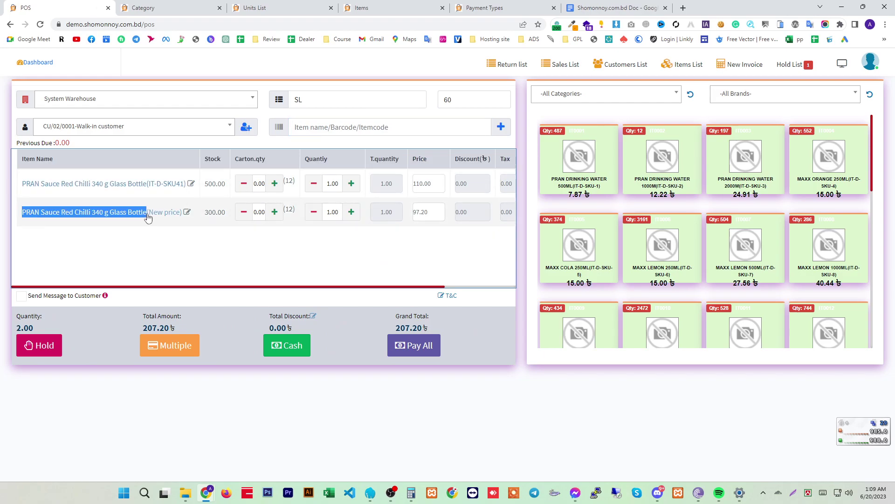
left_click(264, 243)
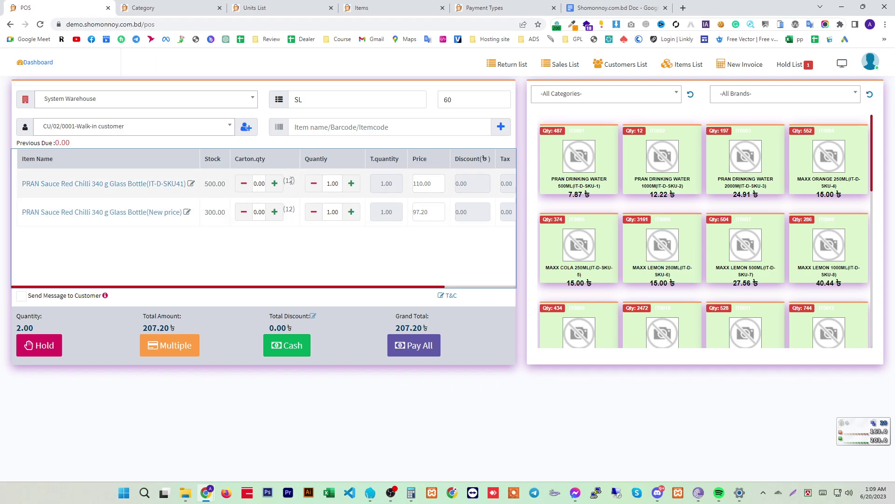
left_click_drag(292, 181, 288, 181)
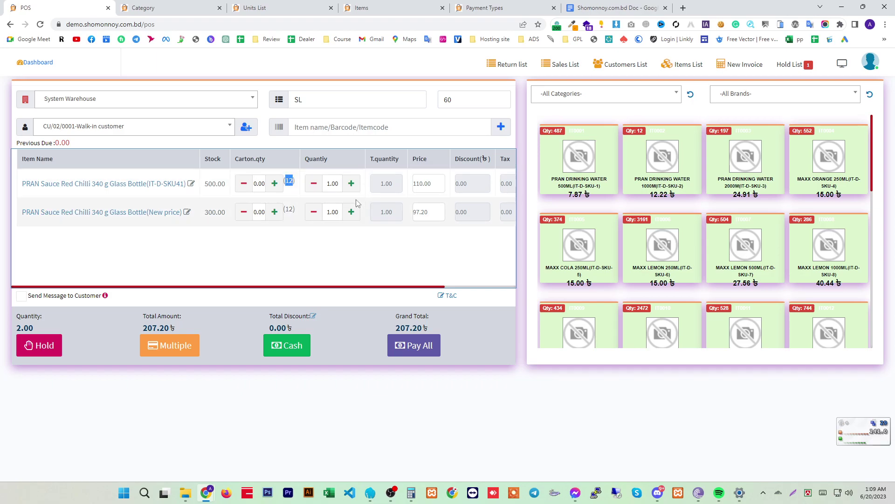
left_click_drag(334, 185, 336, 186)
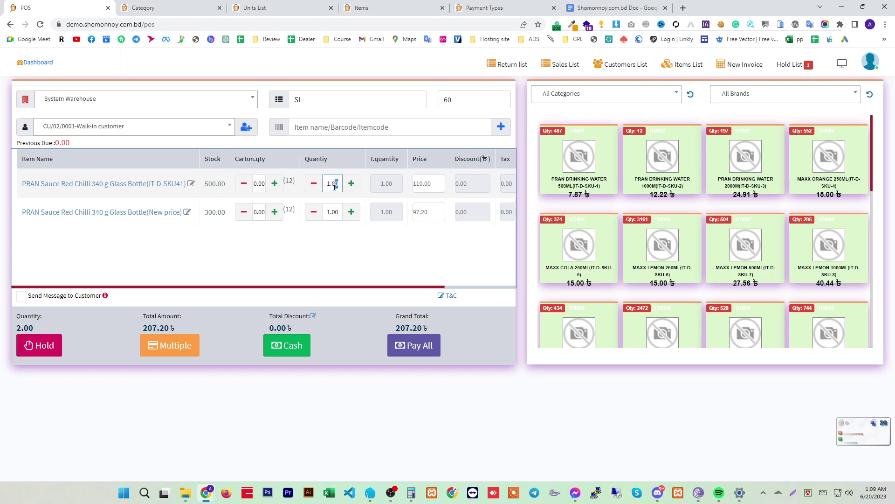
left_click(386, 184)
double_click(387, 183)
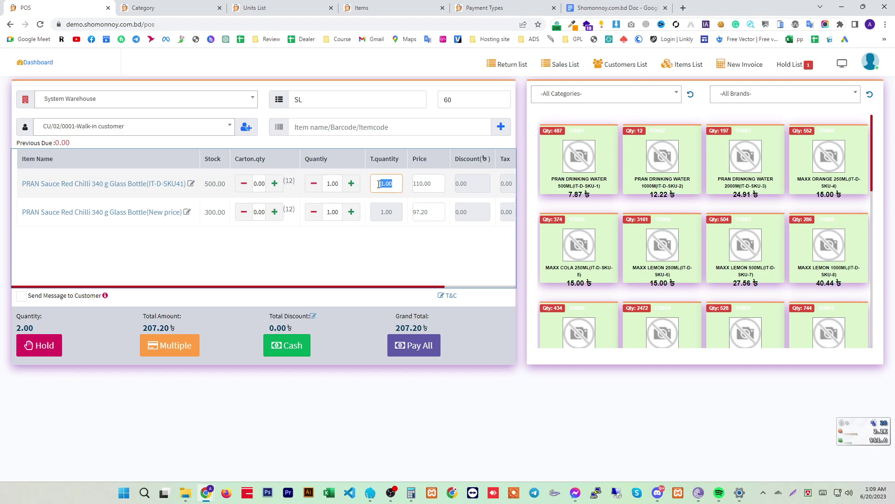
Step: Set the IT-D-SKU41 sauce line to one carton and zero loose pieces, and check its price and subtotal
left_click(314, 187)
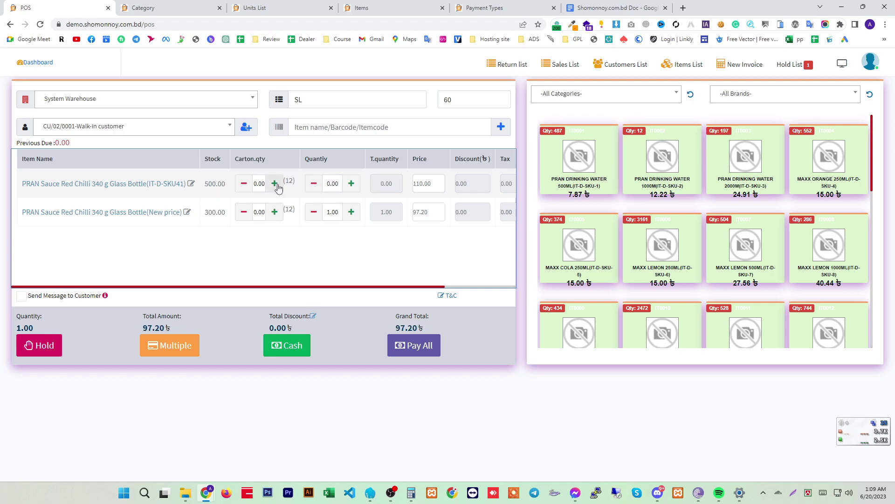
left_click(274, 184)
double_click(379, 184)
left_click(354, 289)
scroll(357, 188, "right", 3)
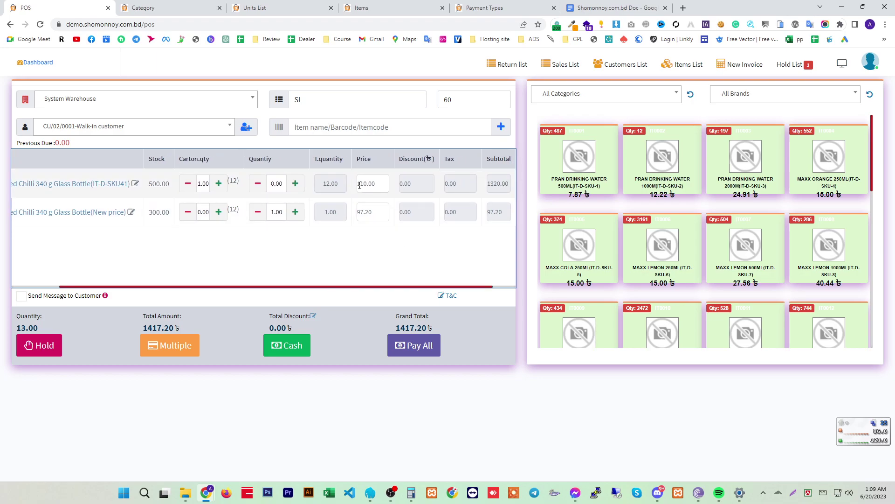
double_click(379, 184)
left_click(386, 290)
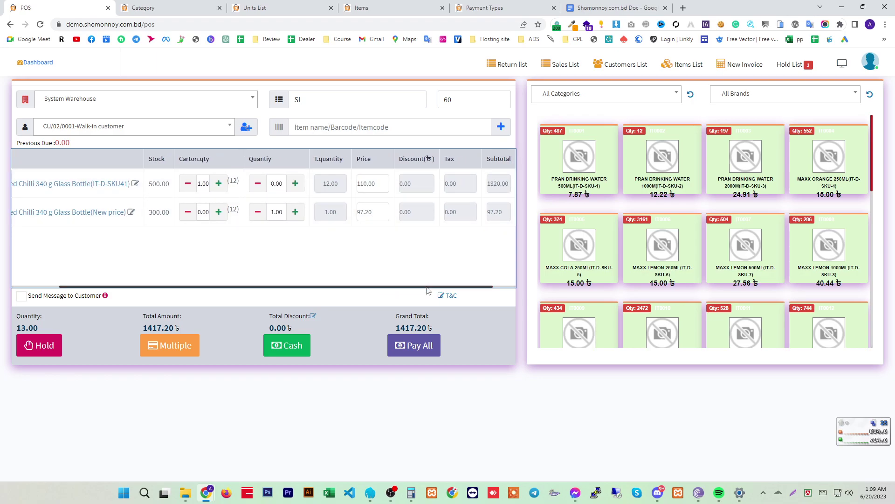
left_click_drag(426, 290, 450, 290)
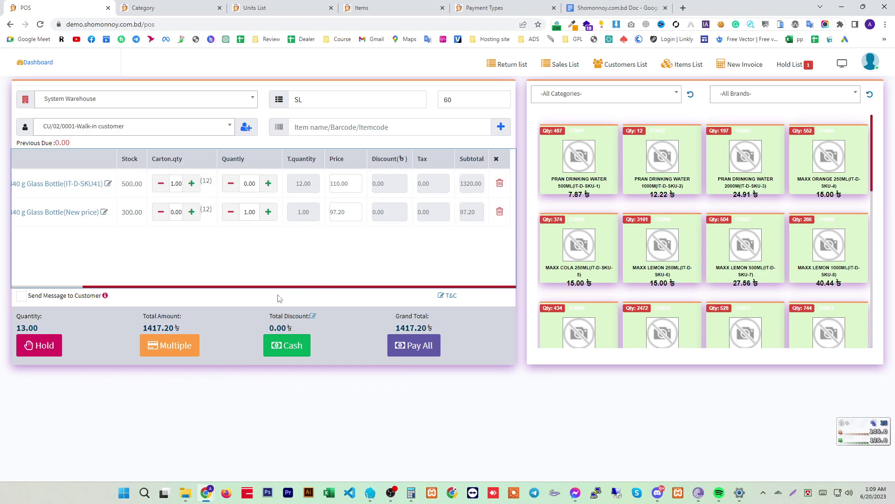
left_click_drag(229, 289, 157, 290)
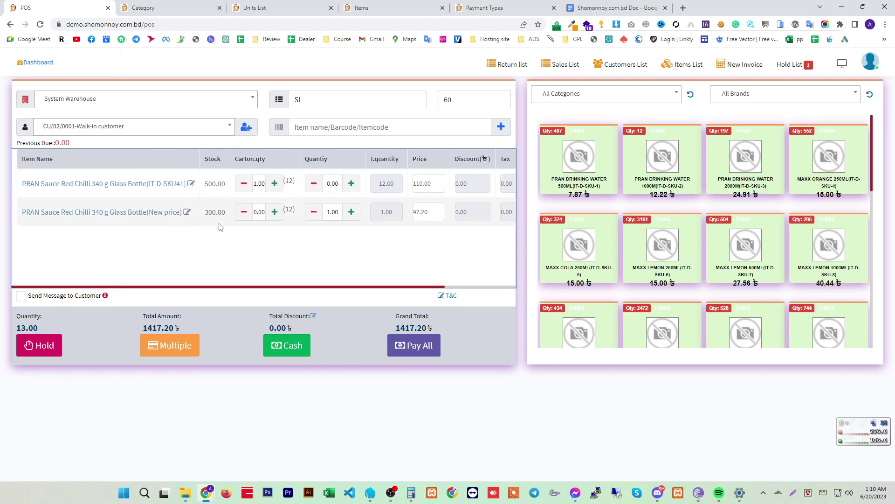
Step: Set the New price sauce line to one carton and zero loose pieces, and check its price and subtotal
left_click(274, 212)
left_click(314, 212)
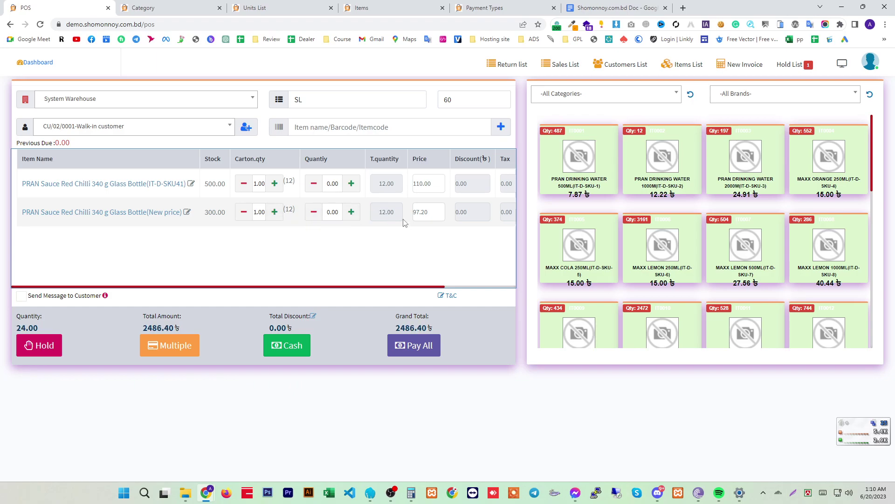
left_click_drag(433, 214, 412, 214)
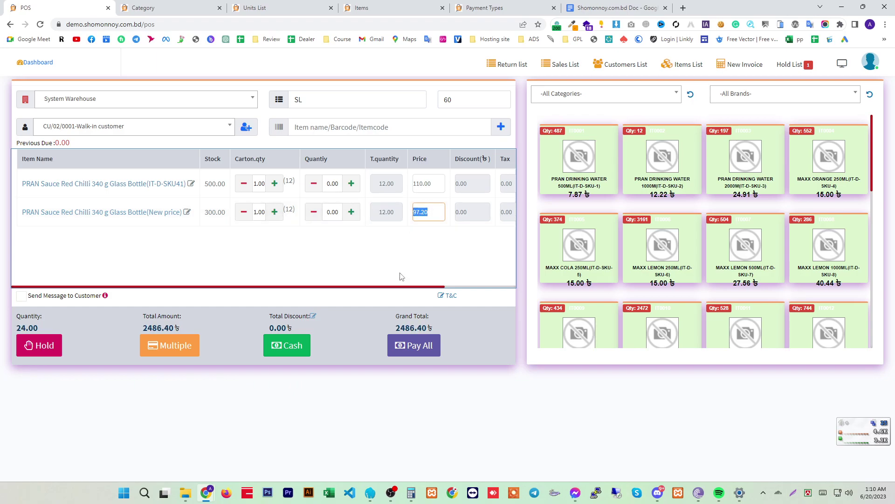
left_click_drag(387, 286, 473, 287)
left_click_drag(479, 215, 461, 213)
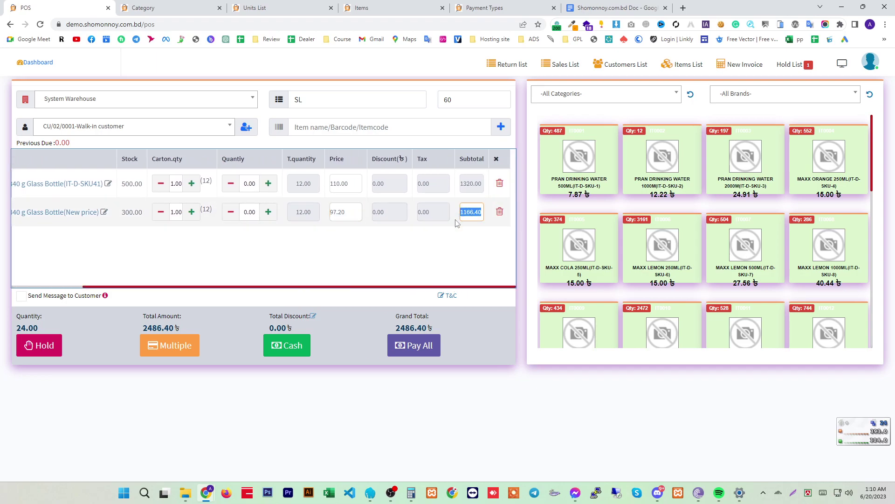
left_click_drag(344, 287, 277, 287)
Step: Change both PRAN sauce lines to zero cartons and three loose pieces each
left_click(346, 183)
left_click(346, 212)
left_click(238, 183)
left_click(239, 212)
left_click(346, 184)
left_click(346, 183)
left_click(346, 212)
left_click(346, 212)
left_click_drag(300, 287, 327, 289)
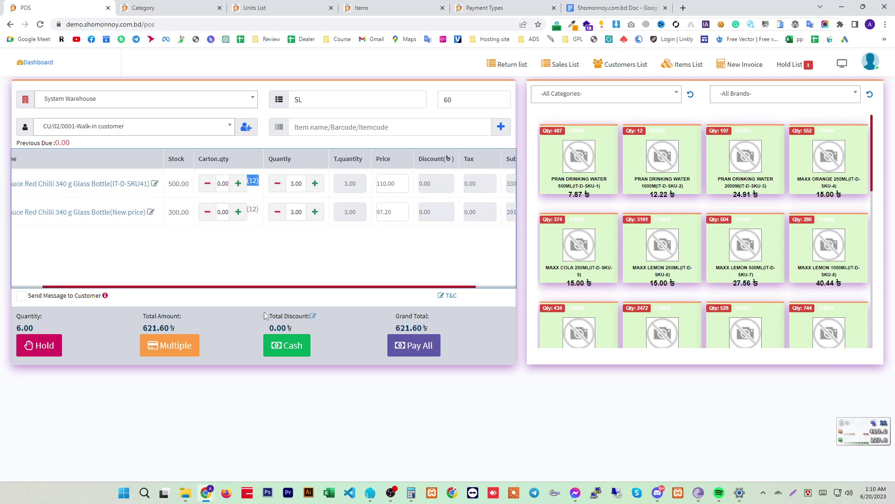
Step: Switch to Calculator and work out the piece count for seven 12-piece cartons plus 5 loose pieces
left_click(411, 492)
key("Escape")
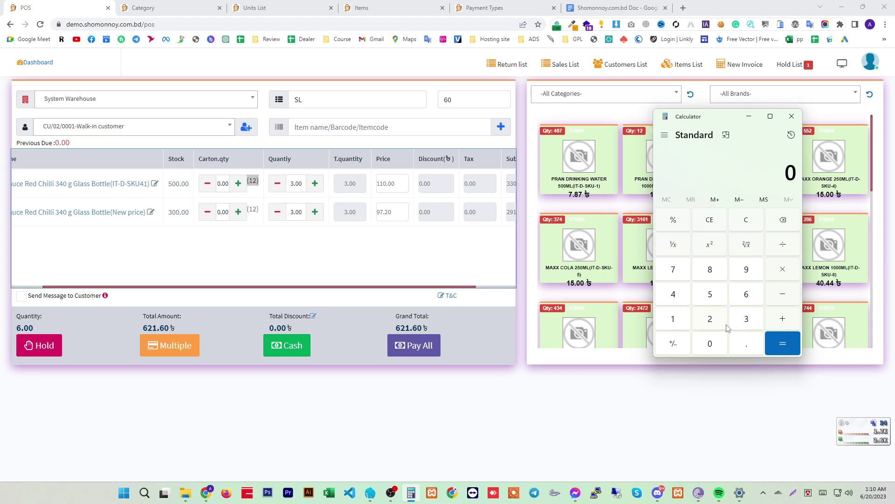
key("7")
key("2")
key("Return")
left_click(783, 317)
left_click(719, 298)
key("Return")
left_click_drag(793, 174, 772, 175)
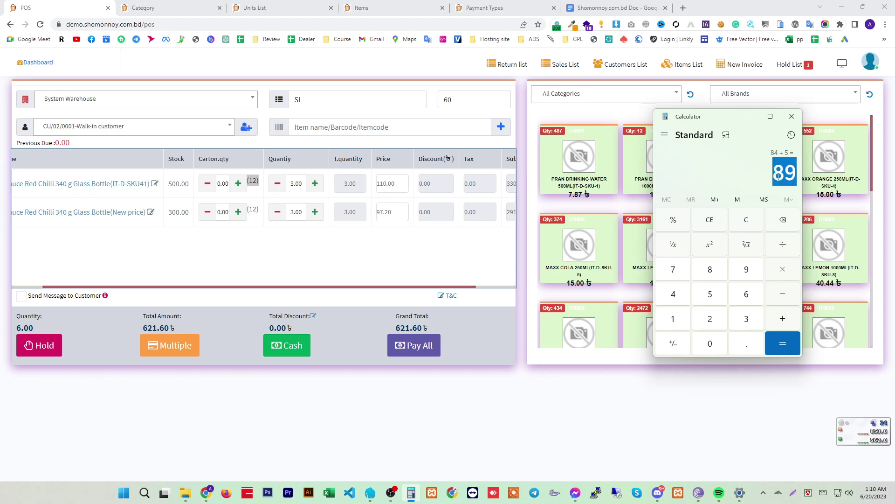
Step: Set the IT-D-SKU41 sauce line to 7 cartons and 5 loose pieces, and check its total quantity
left_click(239, 213)
left_click(238, 183)
left_click(237, 183)
left_click(238, 183)
left_click(238, 183)
left_click(238, 184)
left_click(238, 183)
left_click(237, 184)
left_click(238, 183)
left_click(208, 186)
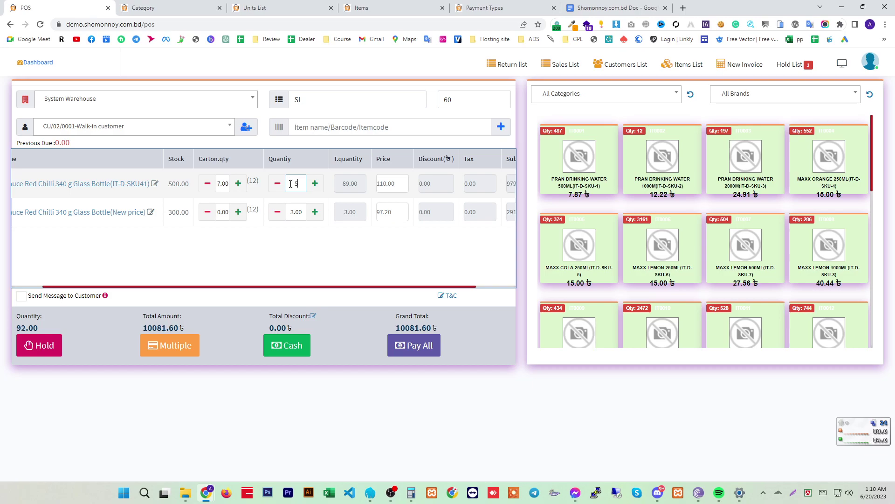
left_click(356, 186)
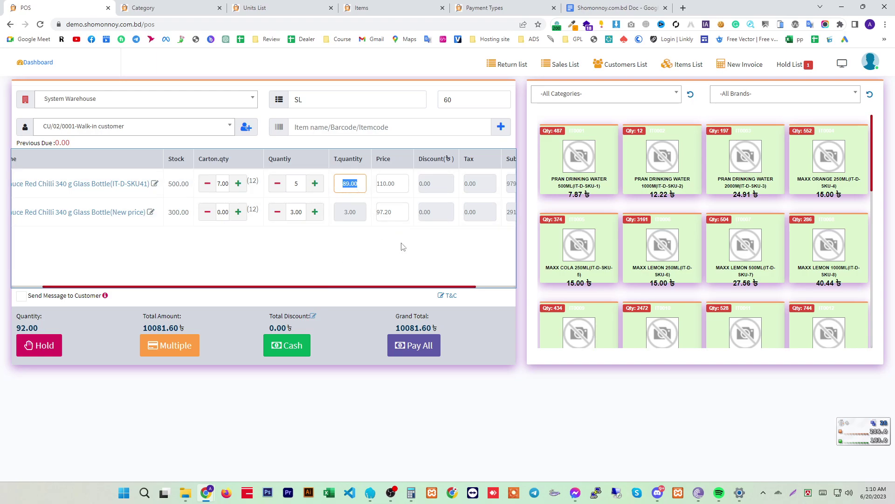
Step: Complete the sauce sale with Pay All, review the invoice's item quantities and payment details, and close it
left_click_drag(342, 287, 280, 284)
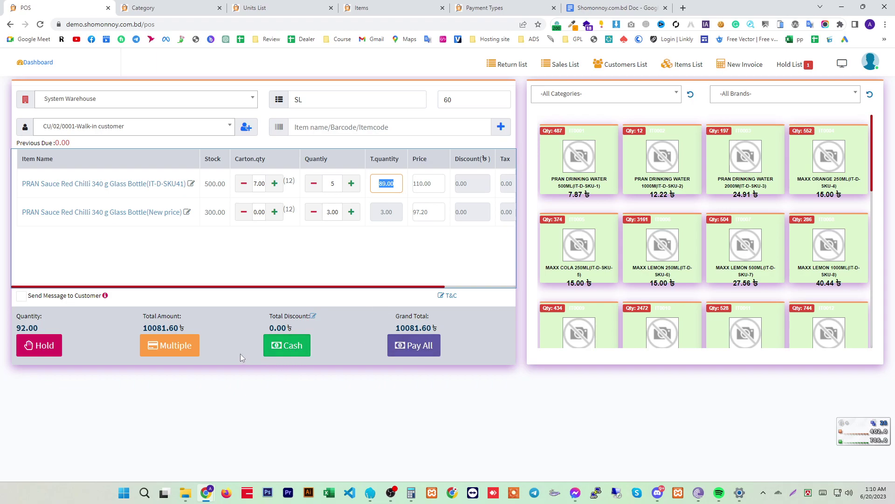
left_click(415, 347)
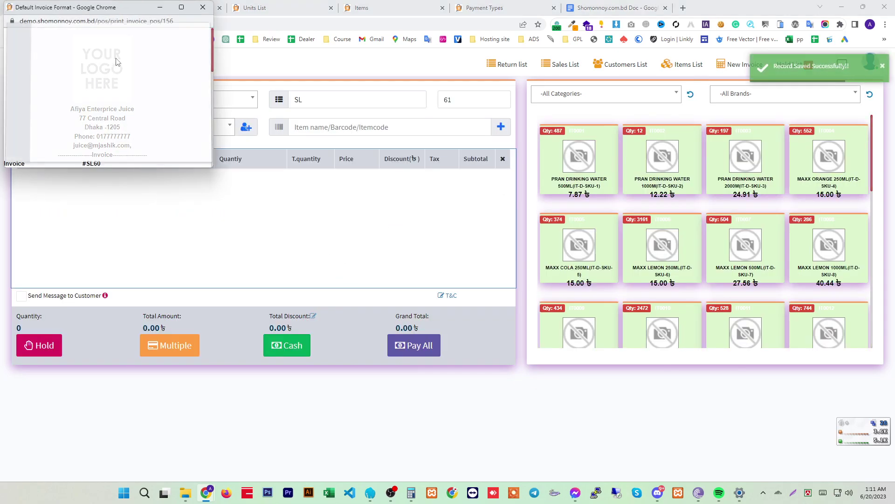
left_click(185, 148)
scroll(157, 97, "down", 10)
scroll(157, 97, "down", 2)
scroll(128, 120, "up", 5)
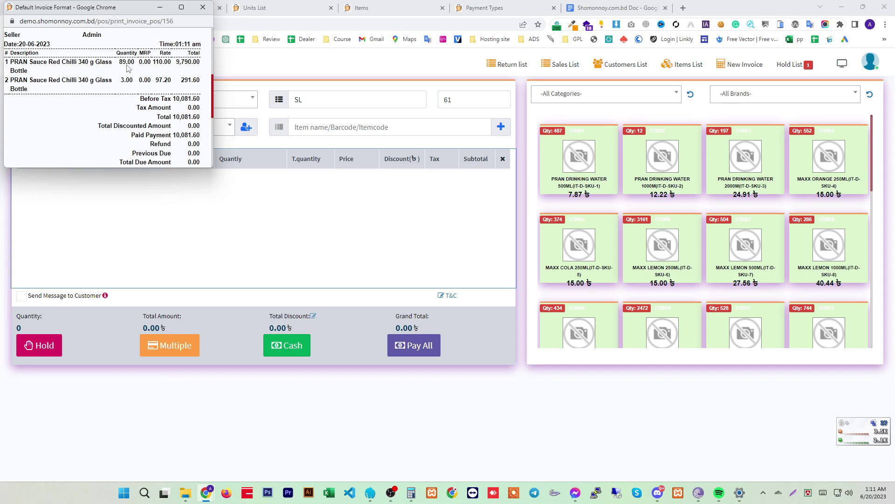
left_click_drag(133, 62, 156, 80)
scroll(144, 133, "down", 3)
scroll(145, 133, "up", 6)
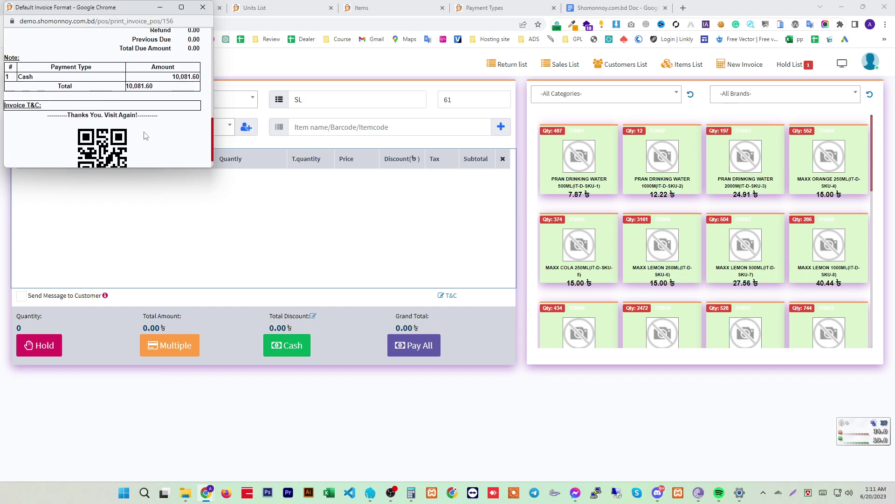
left_click(209, 7)
Step: Add PRAN Drinking Water 1000ml as one carton and PRAN Drinking Water 2000ml as one carton plus one piece to the new sale
left_click(662, 161)
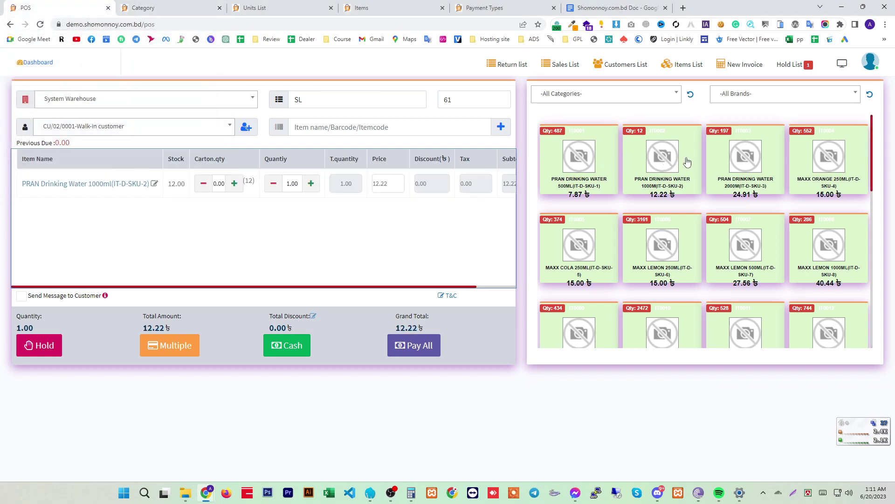
left_click(739, 164)
left_click(238, 183)
left_click(242, 212)
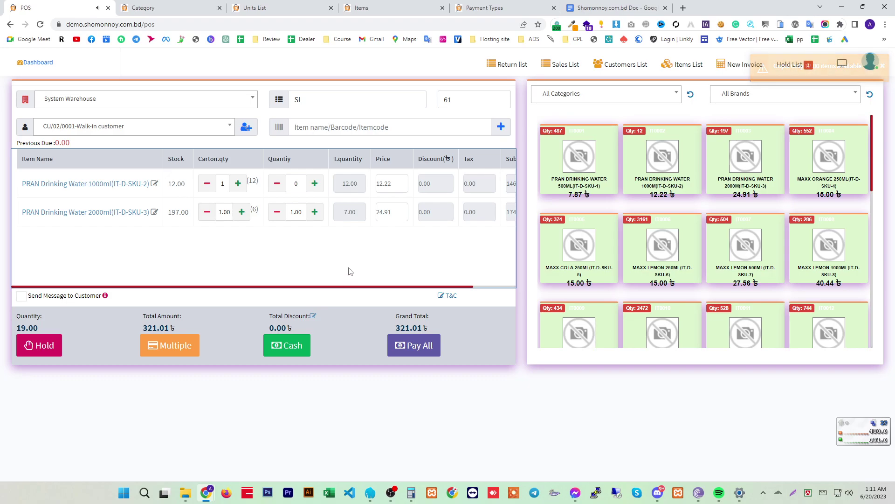
Step: Look at the Adjust Advance Payment option in the cash payment form and close the form without saving
left_click(290, 347)
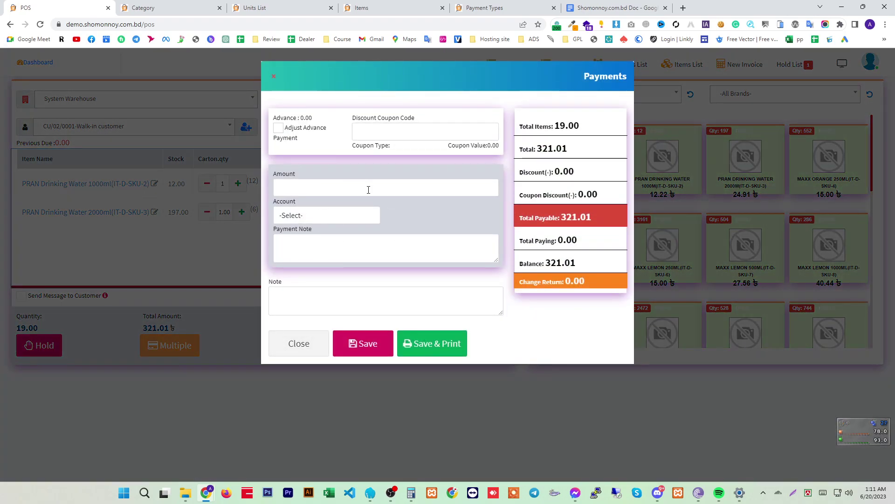
left_click_drag(324, 129, 286, 129)
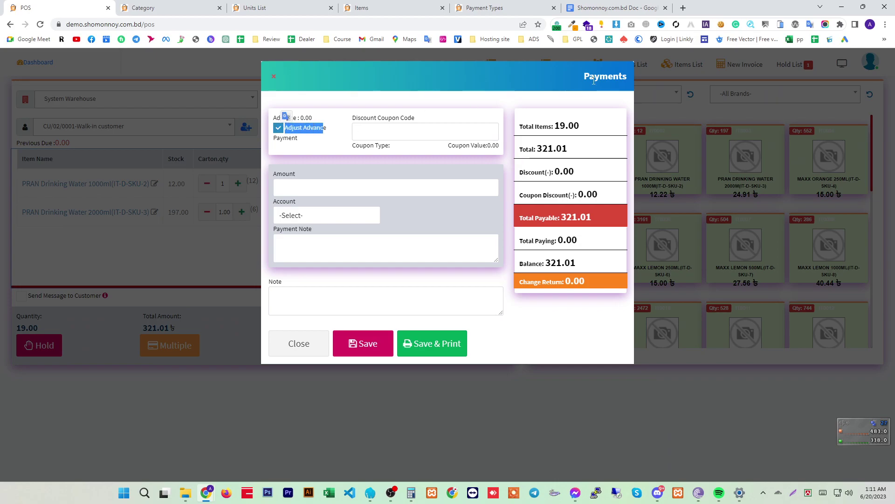
left_click(274, 77)
Step: Assign the sale to the named customer instead of Walk-in customer and check that customer's advance in the cash payment form
left_click(146, 131)
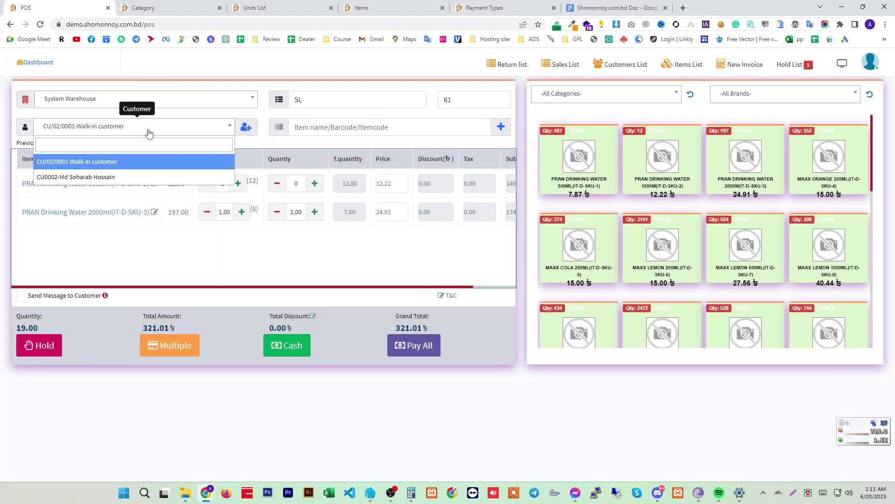
left_click(110, 178)
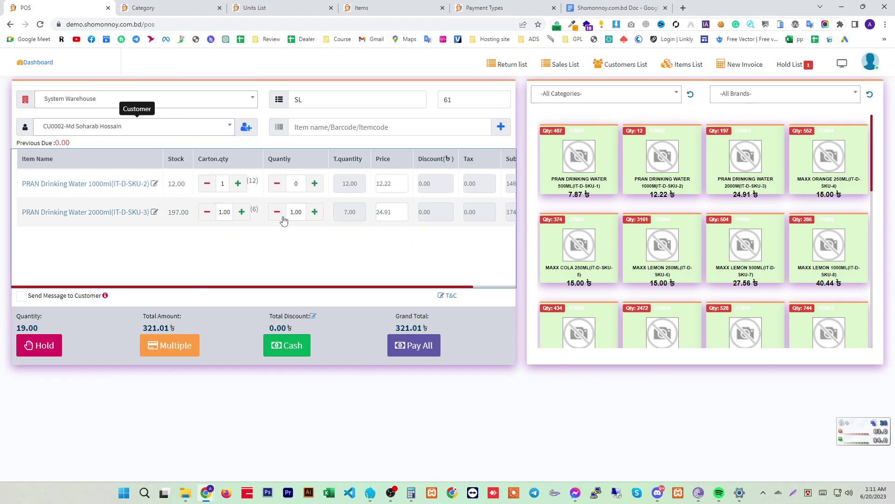
left_click(290, 345)
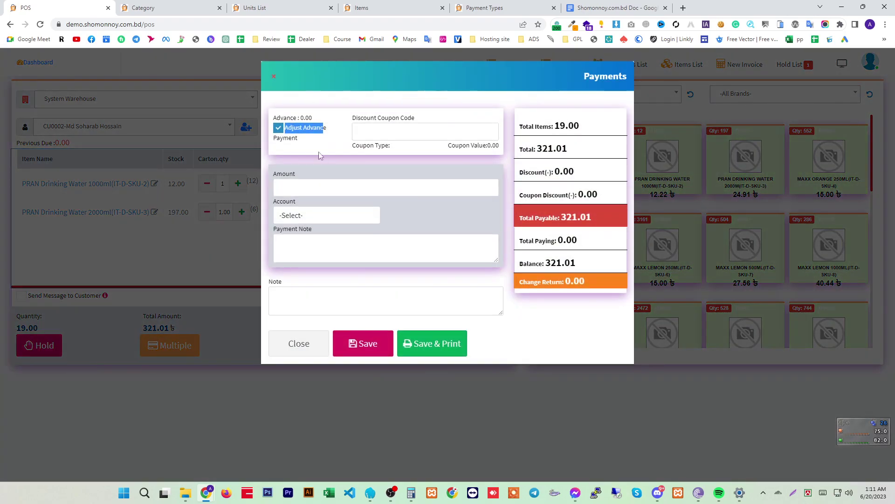
left_click_drag(312, 118, 277, 122)
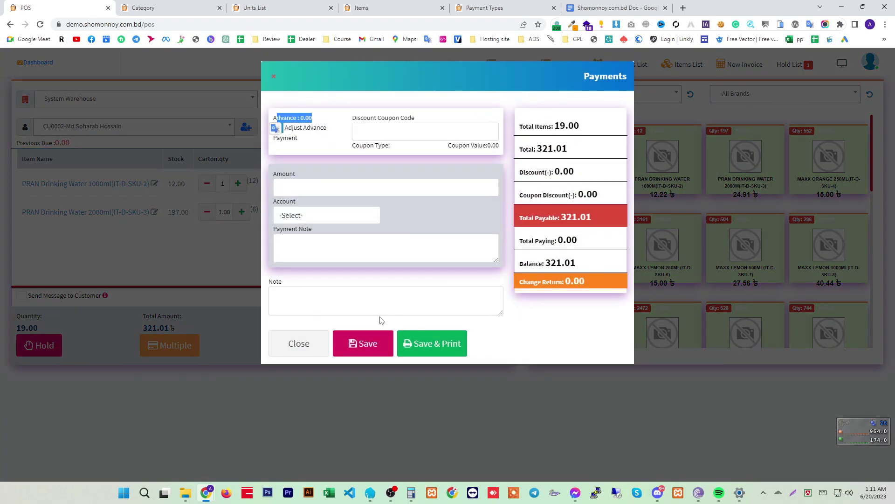
left_click(297, 345)
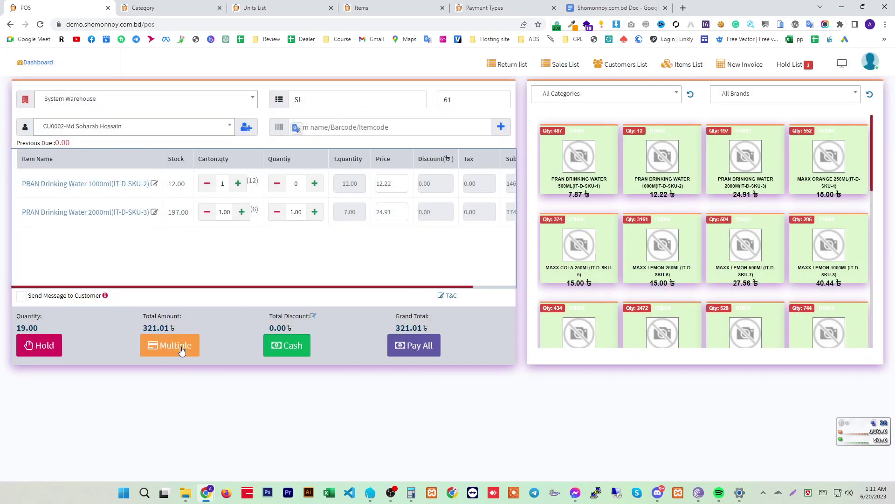
Step: Start a Multiple payment for the sale, check the total payable, and enter 110 as the Cash amount
left_click(180, 346)
left_click_drag(592, 218, 563, 215)
left_click(321, 187)
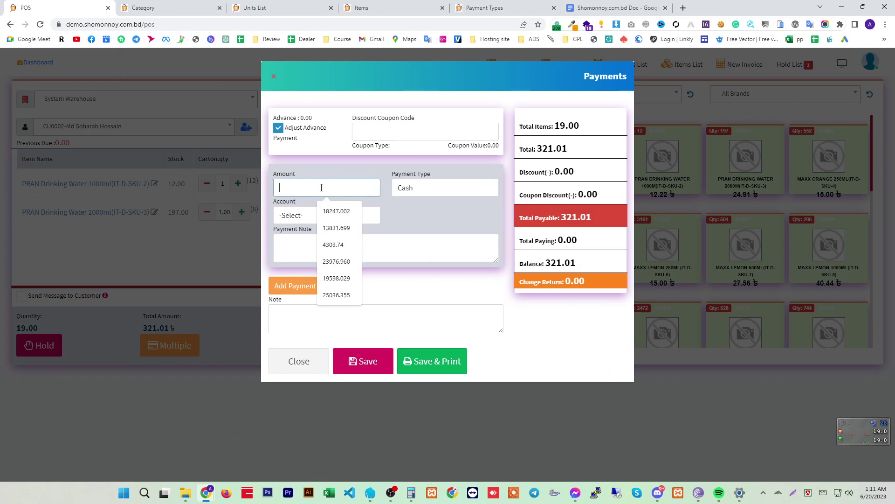
type("110")
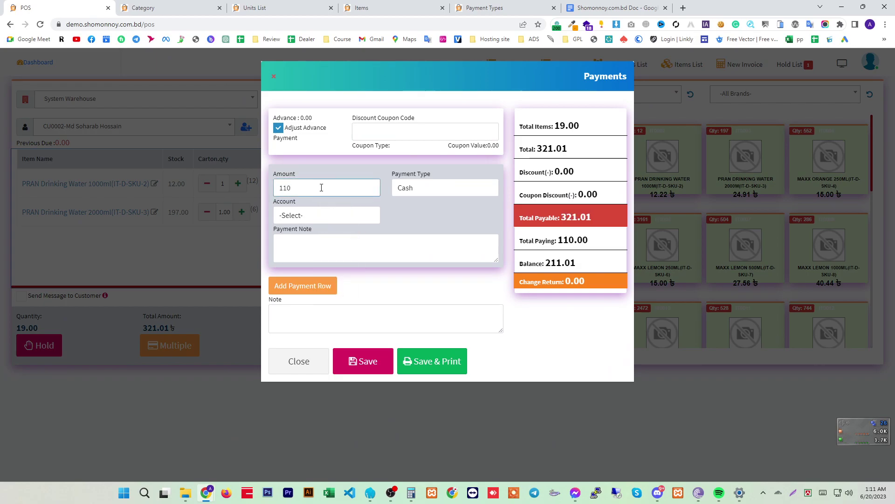
Step: Add a second payment row of type banking with an amount of 211.01
left_click(313, 287)
left_click(340, 219)
left_click(346, 219)
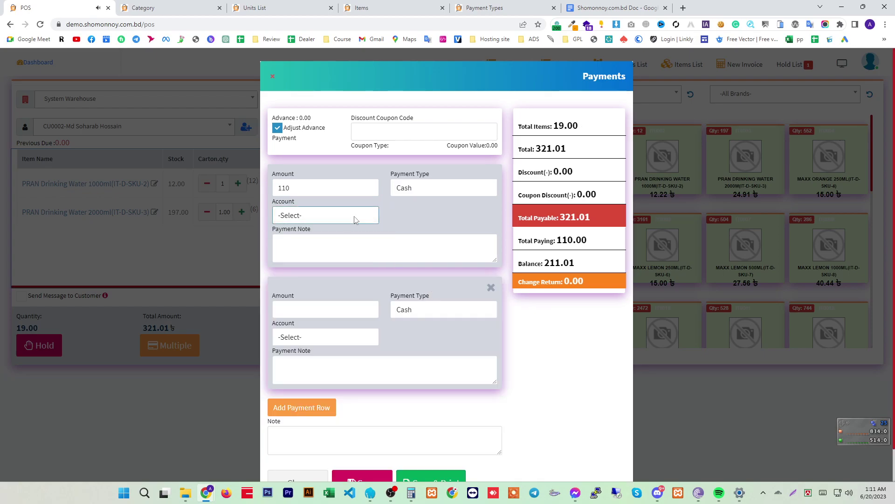
left_click(401, 316)
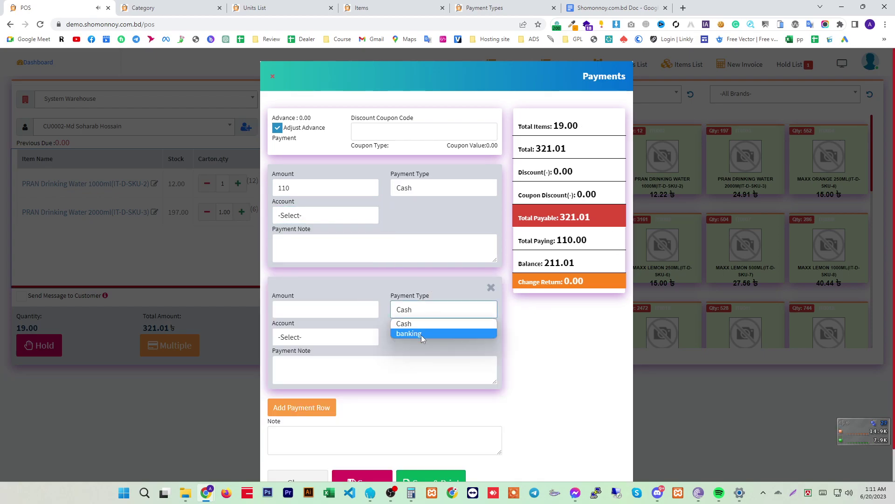
left_click(421, 335)
left_click(331, 311)
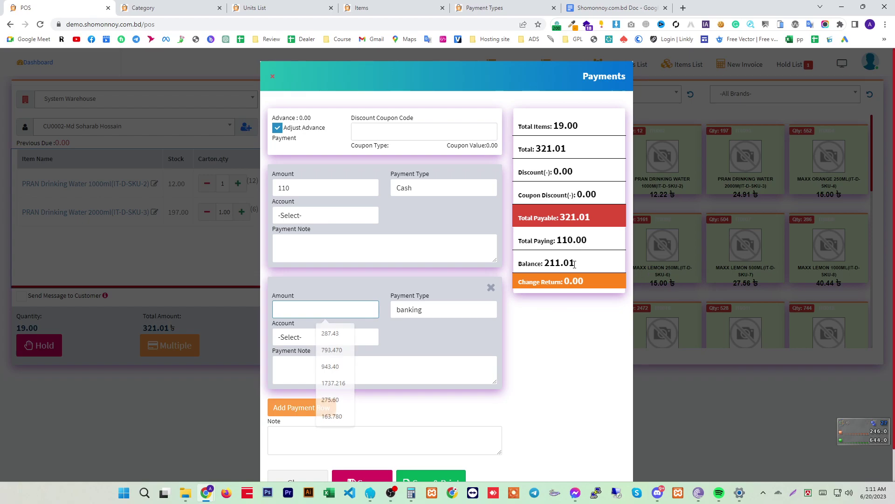
left_click_drag(576, 264, 549, 266)
left_click(316, 317)
type("211.01")
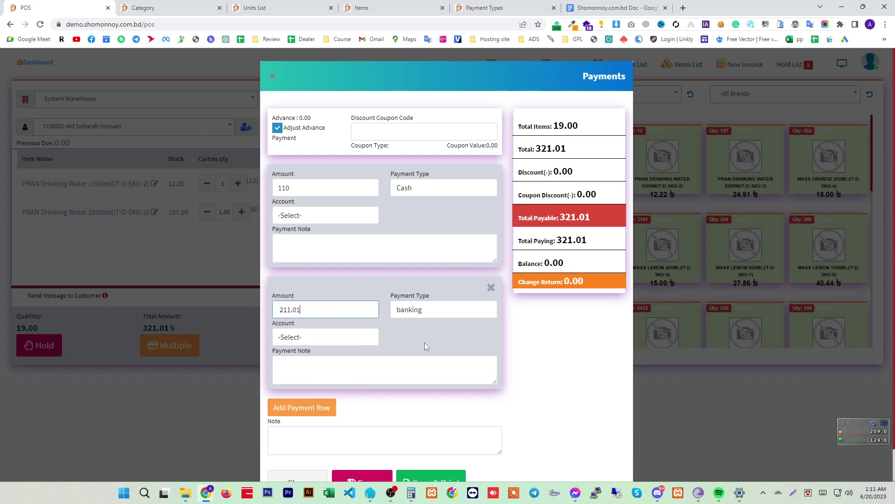
Step: Add an empty third payment row, check the payment summary, and save the multiple-payment sale
left_click(307, 408)
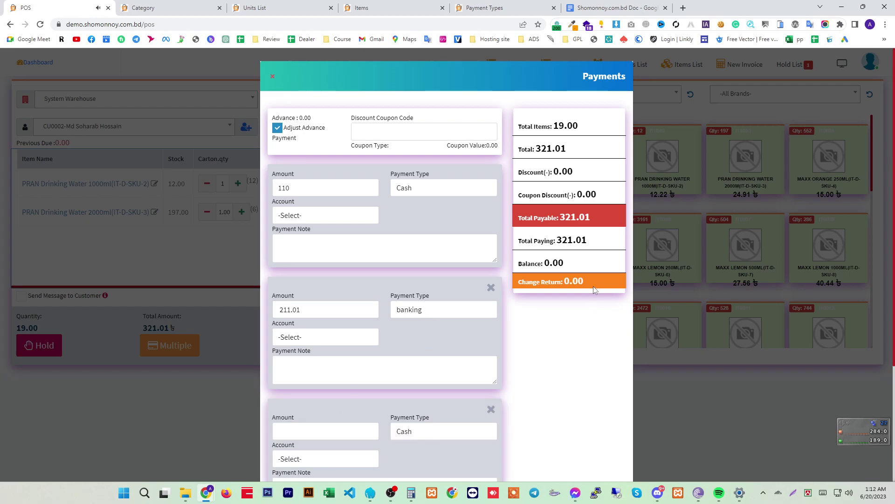
left_click_drag(550, 282, 525, 282)
left_click(575, 216)
scroll(536, 286, "down", 3)
left_click(362, 447)
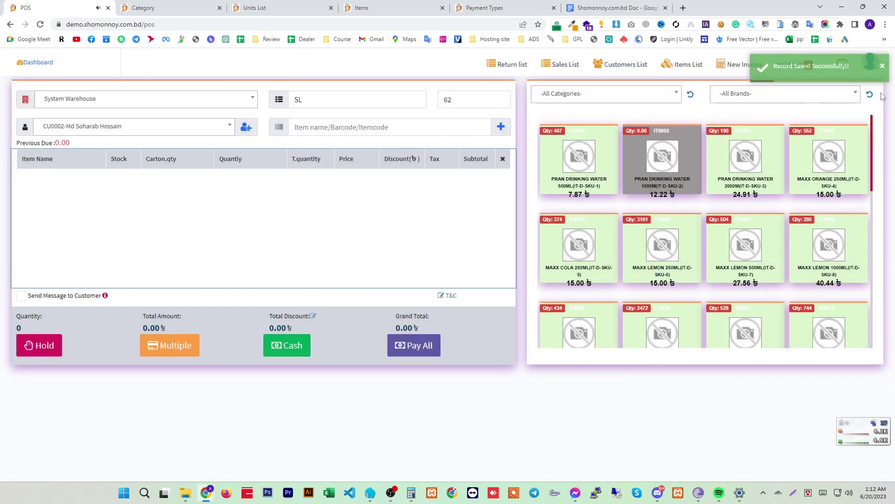
left_click(883, 66)
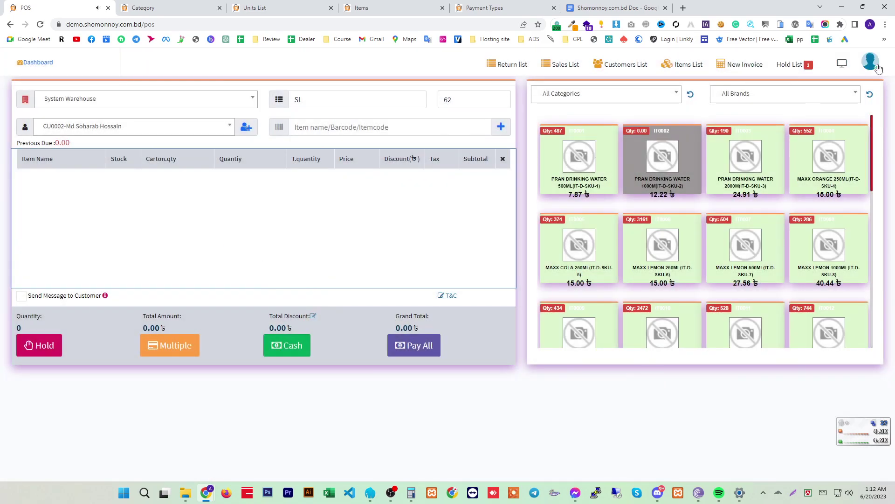
Step: Return to the dashboard and check today's total sell, sales-return, gross profit, net profit and total return figures
left_click(39, 64)
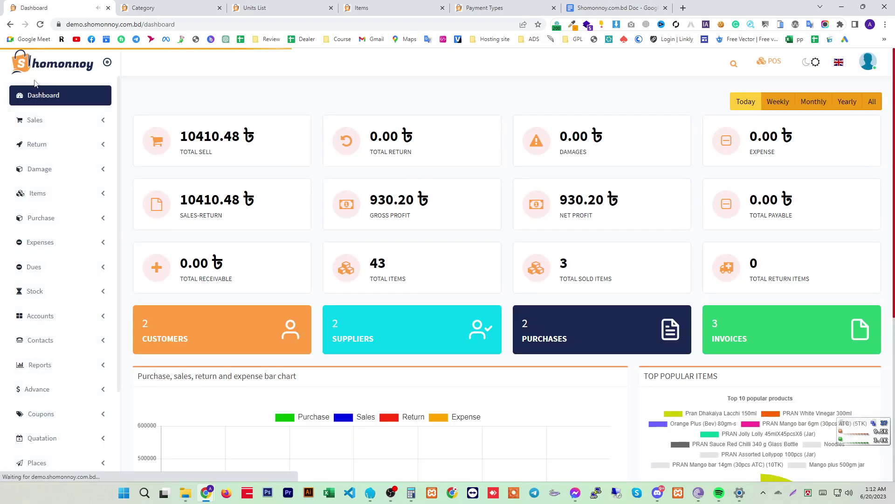
left_click_drag(256, 136, 177, 139)
left_click_drag(258, 201, 182, 195)
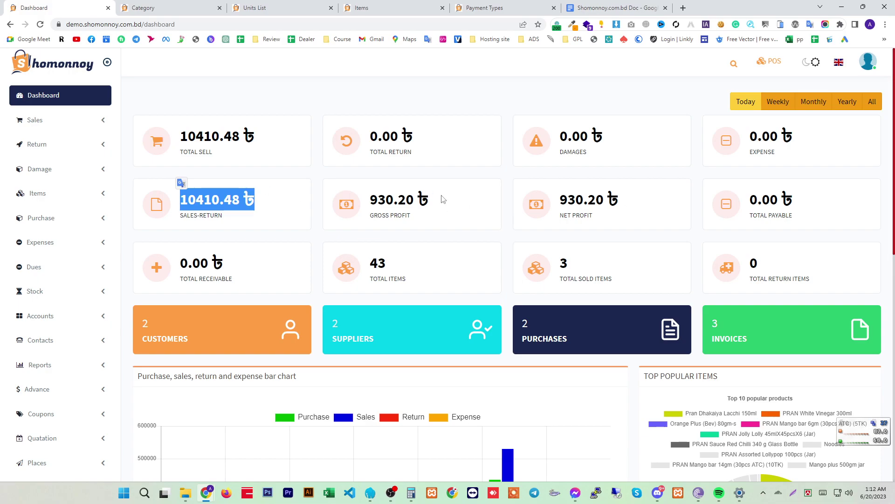
left_click_drag(443, 199, 376, 200)
left_click_drag(639, 201, 537, 202)
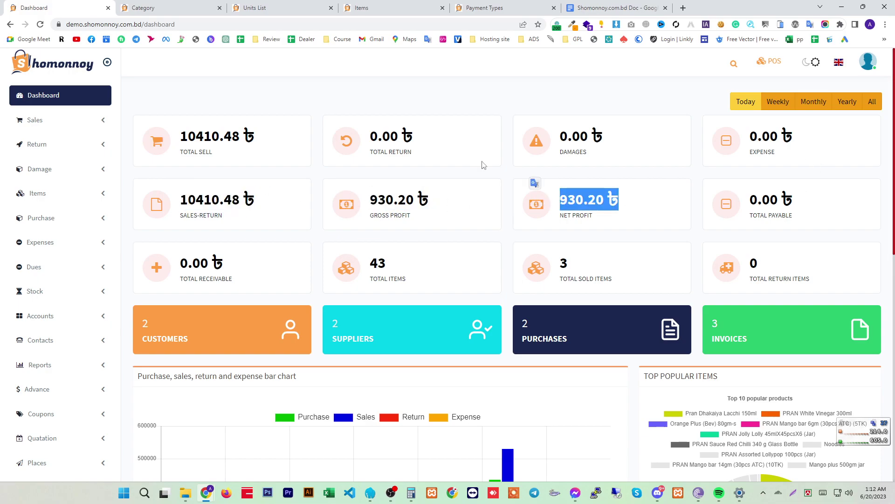
left_click_drag(448, 138, 369, 140)
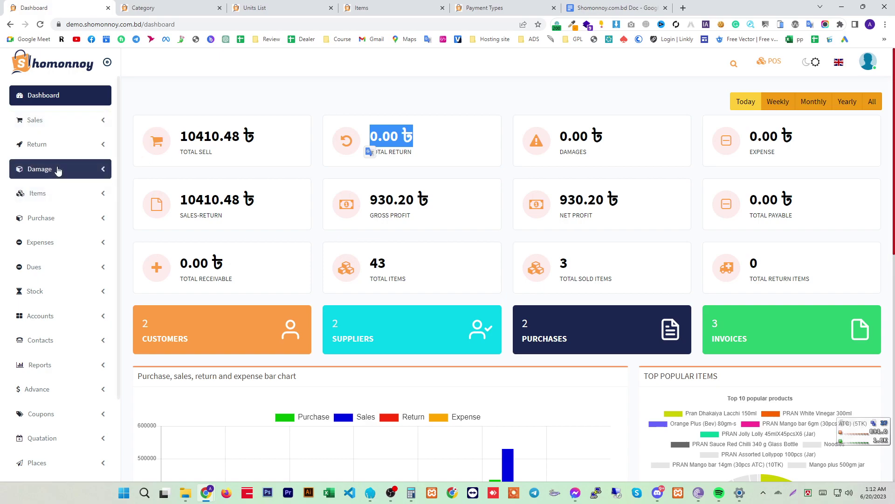
Step: Start a sales return for PRAN Sauce Red Chilli 340 g Glass Bottle (IT-D-SKU41) with 1 carton and 0 loose pieces
left_click(72, 146)
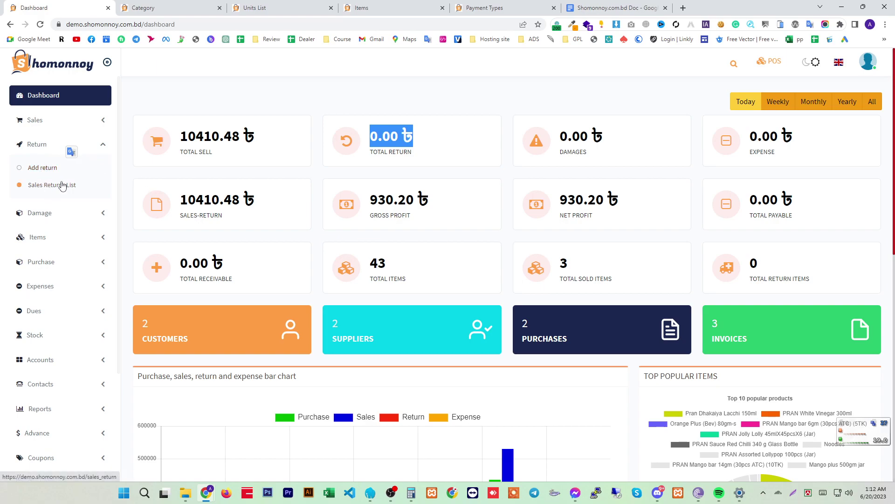
left_click(43, 171)
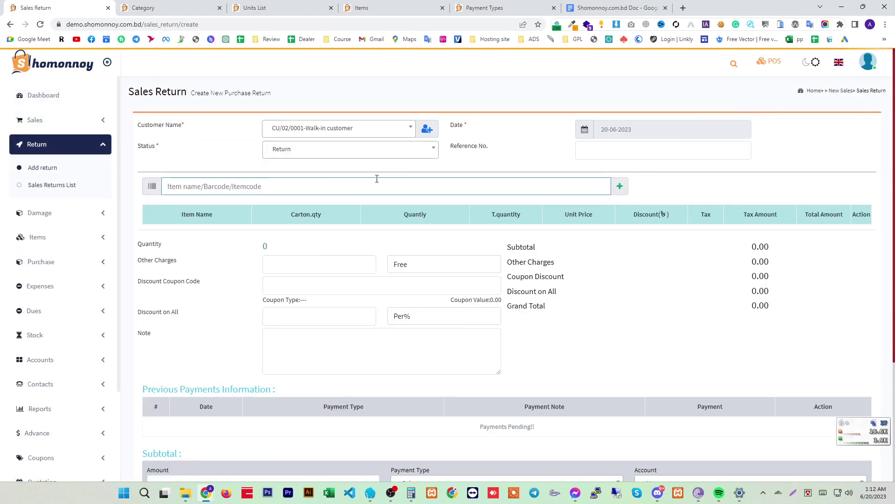
type("340")
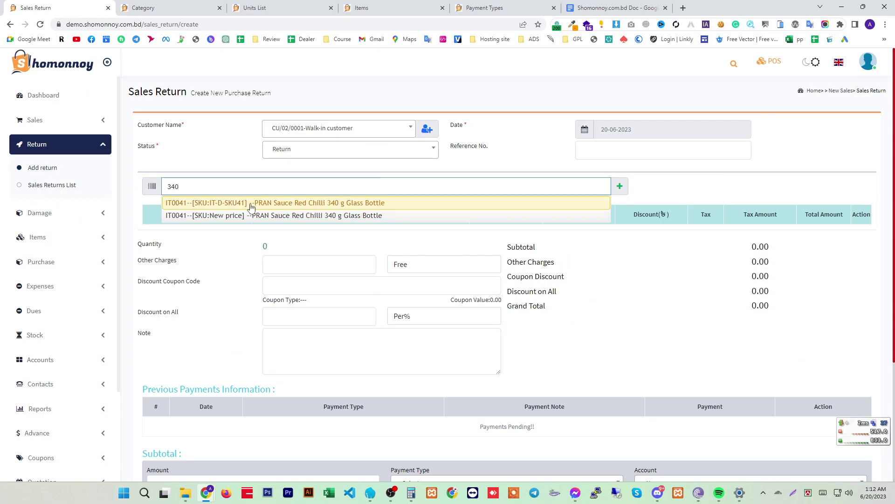
left_click(333, 204)
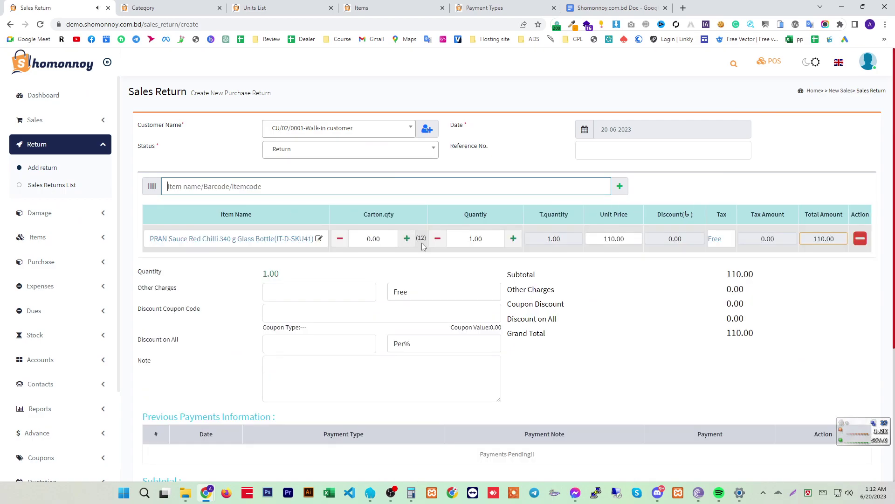
left_click(406, 238)
left_click(438, 240)
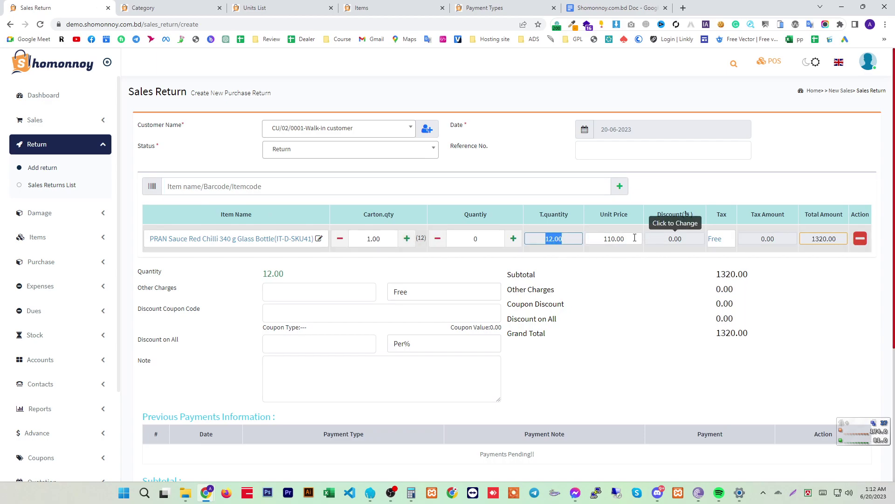
left_click(590, 240)
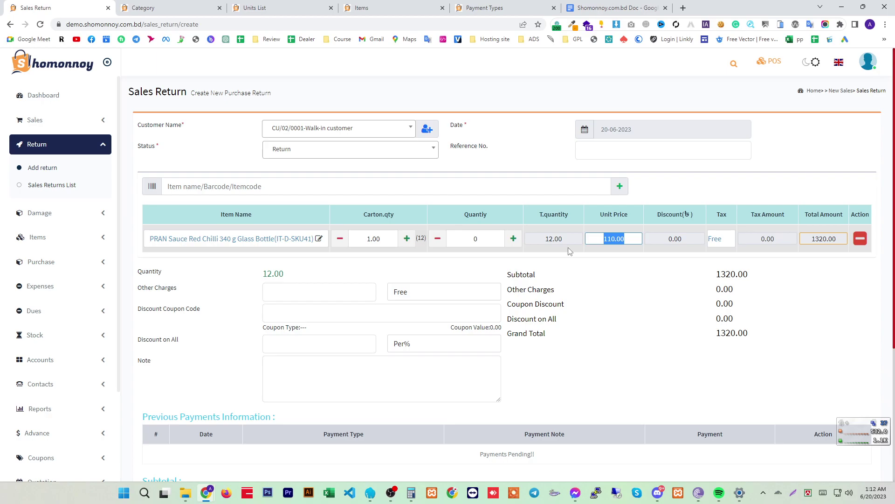
left_click(470, 244)
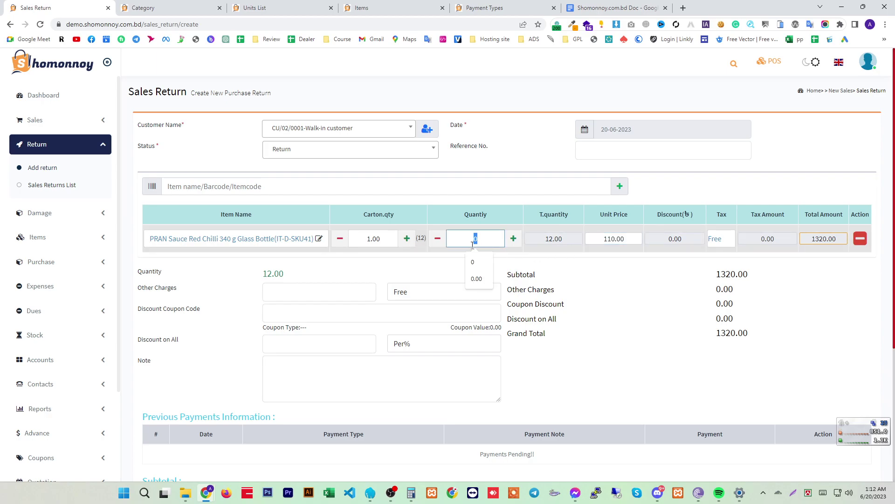
scroll(326, 314, "down", 4)
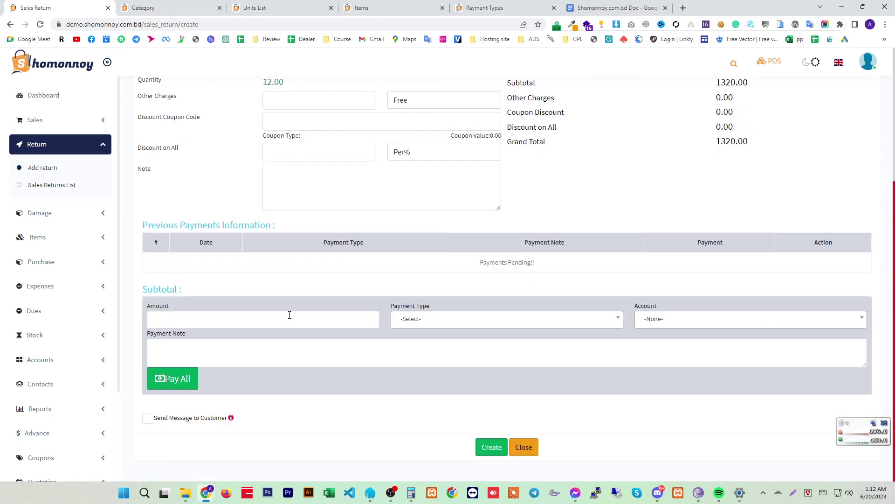
left_click(185, 379)
left_click_drag(182, 320, 149, 321)
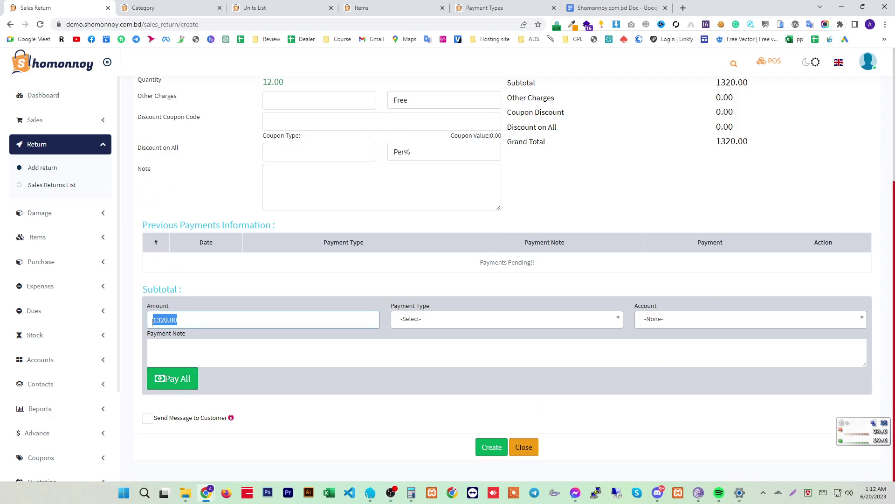
left_click(173, 378)
left_click(188, 322)
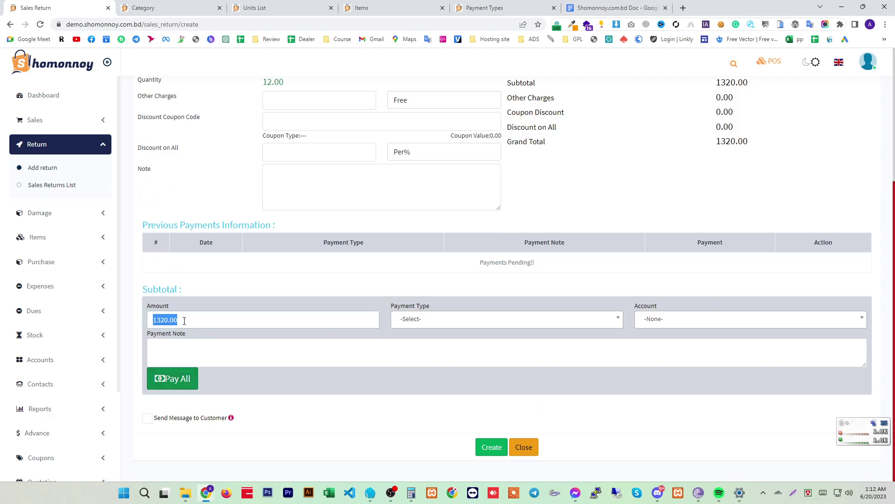
key("BackSpace")
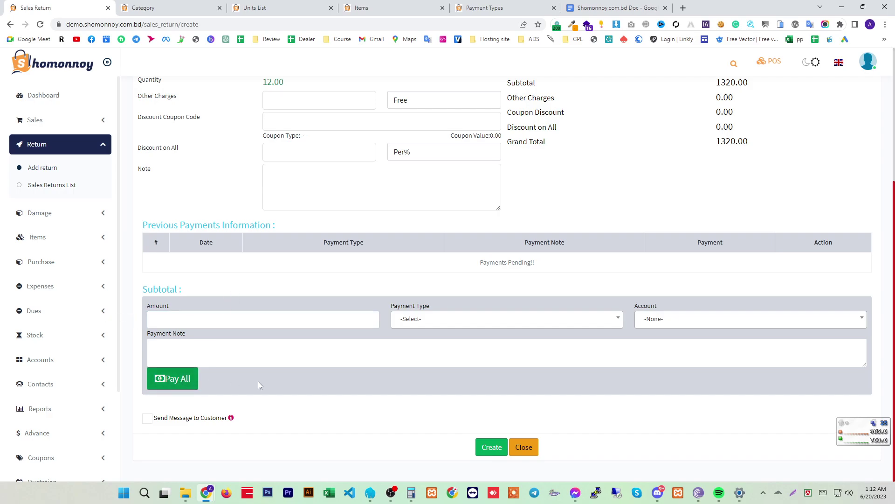
left_click(433, 321)
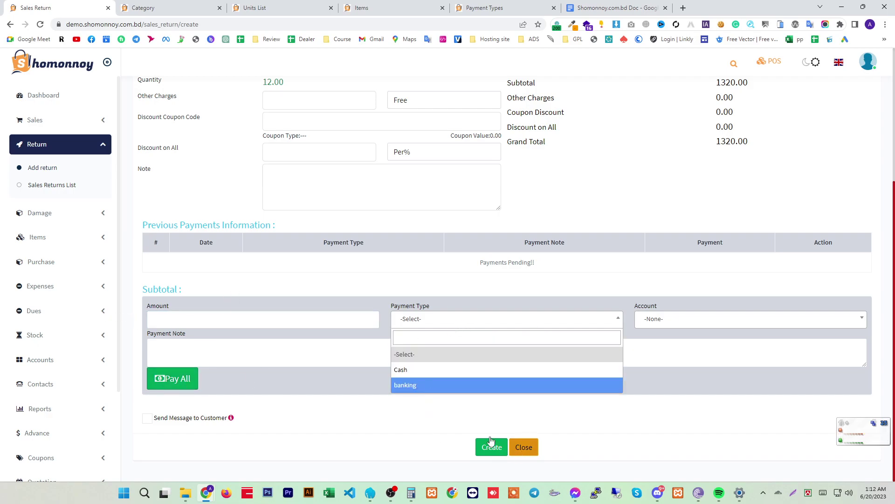
left_click(308, 417)
Step: Fill in the full return amount of 1320.00 with payment type Cash and create the sales return
left_click(191, 377)
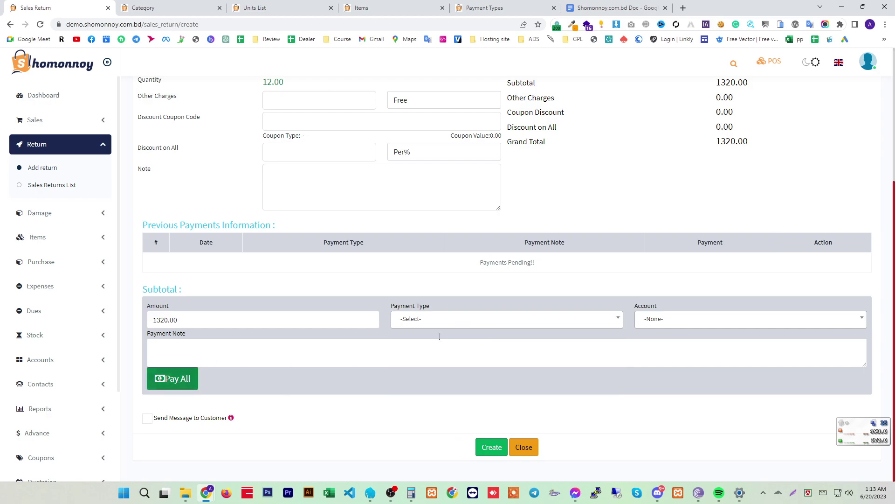
left_click(447, 320)
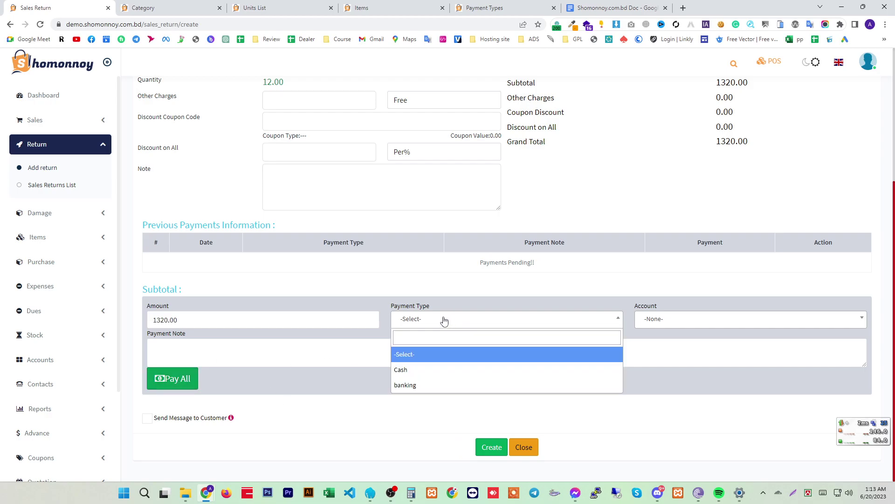
left_click(420, 373)
left_click(492, 447)
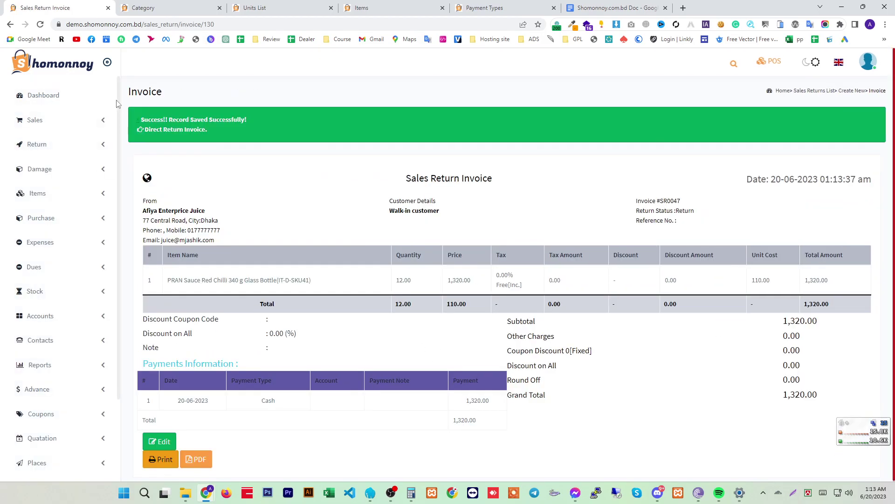
Step: Check the dashboard's total sell, total return, gross profit and expense figures after the sales return
left_click(58, 95)
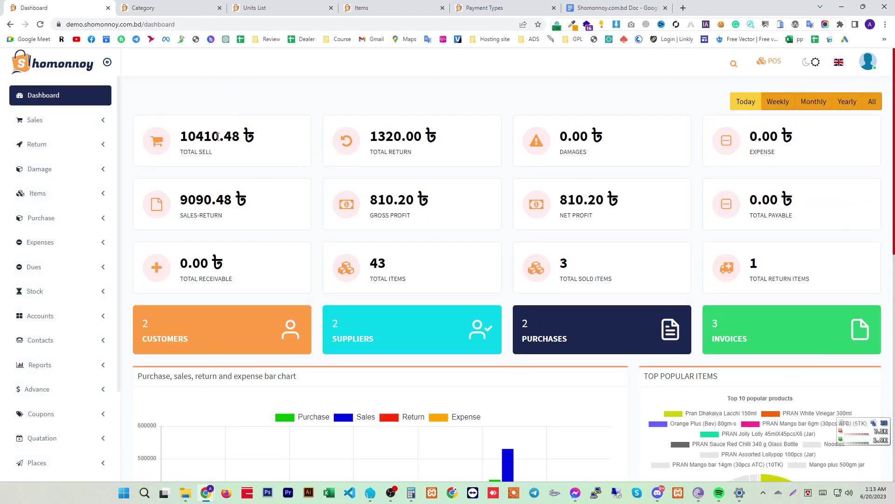
left_click_drag(219, 136, 192, 139)
left_click_drag(401, 137, 378, 152)
left_click_drag(393, 203, 373, 200)
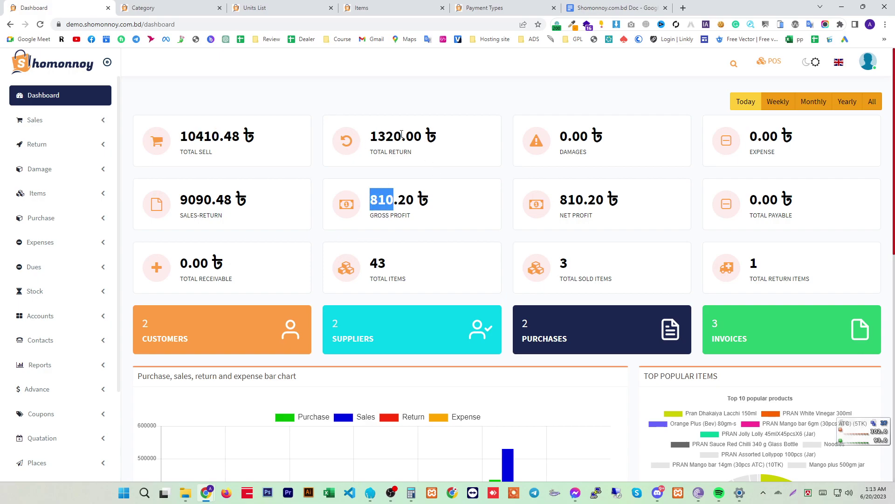
left_click_drag(402, 136, 376, 133)
left_click_drag(395, 201, 374, 200)
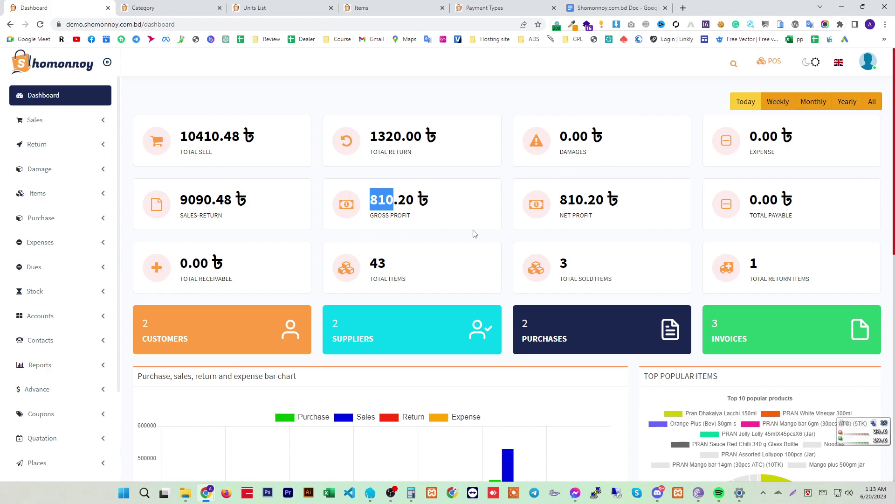
left_click_drag(781, 160, 745, 142)
Step: Start a new expense entry with category বাড়ির খরচ and payment type Cash
left_click(36, 345)
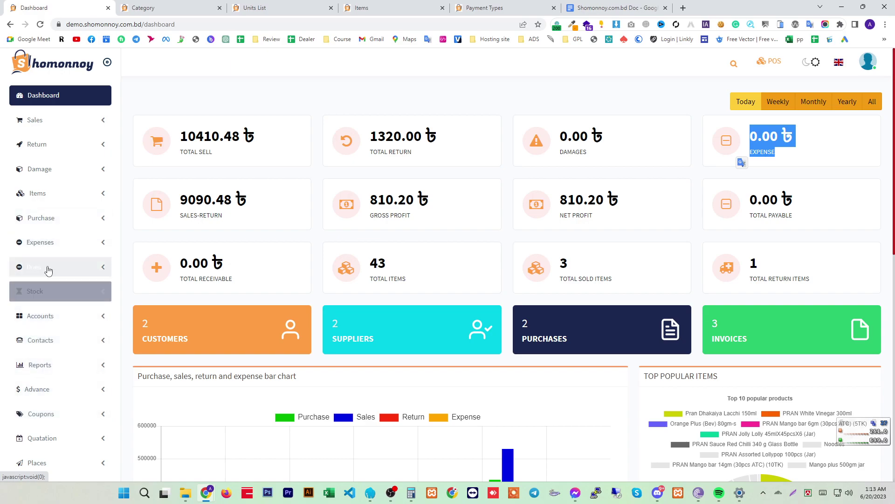
left_click(65, 242)
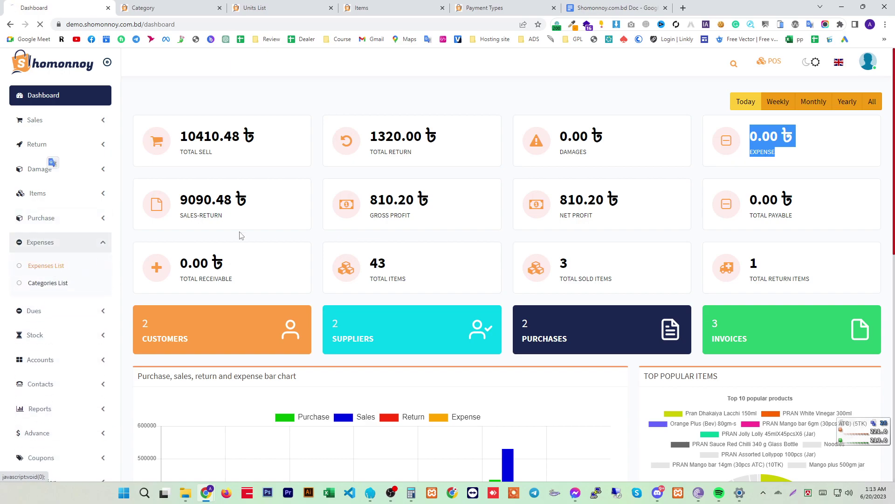
left_click(858, 124)
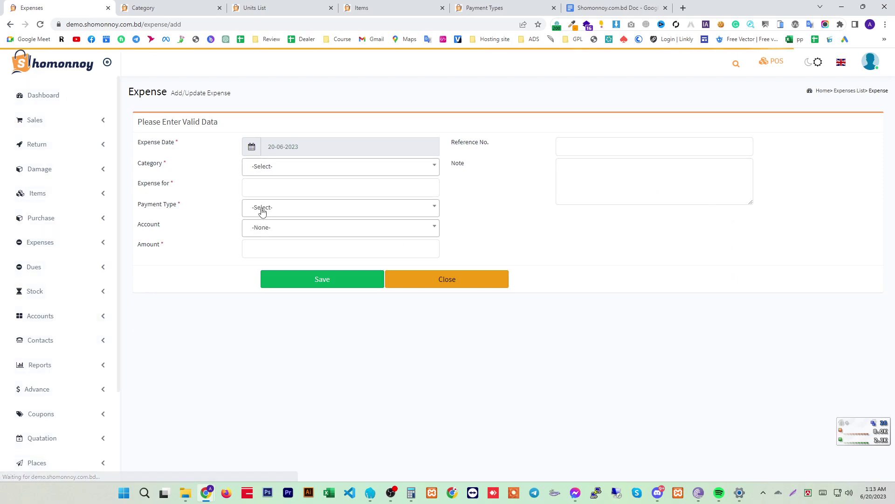
left_click(294, 169)
left_click(274, 219)
left_click(293, 212)
left_click(274, 254)
Step: Set the expense's purpose to গাড়ি ভাড়া and its amount to 100, and save the expense
left_click(278, 189)
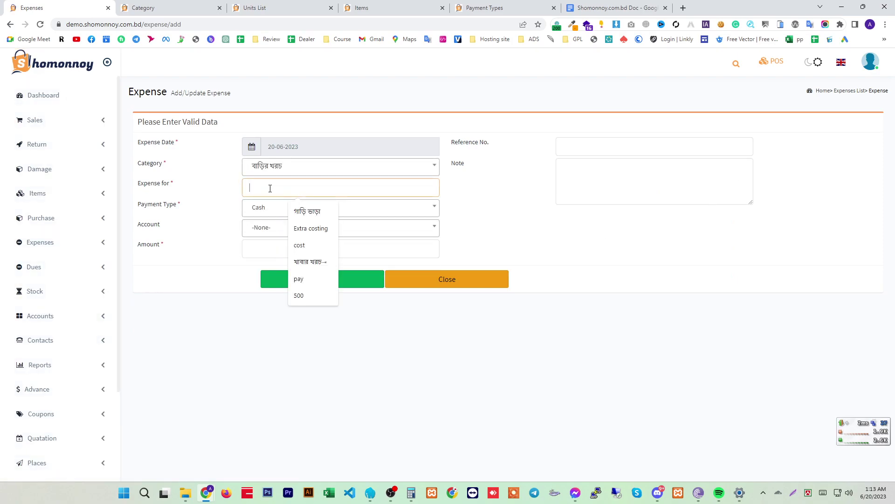
left_click(304, 209)
left_click(281, 243)
type("100")
left_click(268, 281)
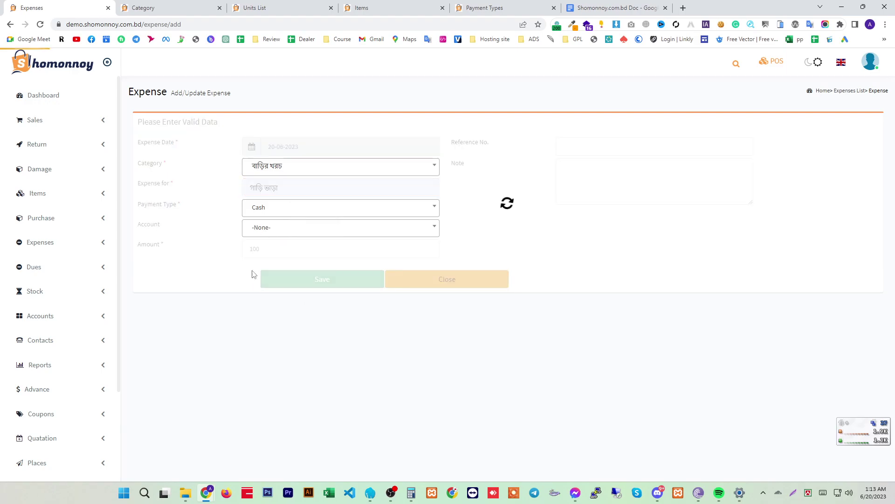
Step: Compare the expense, gross profit and net profit figures on the dashboard after saving the expense
left_click(41, 96)
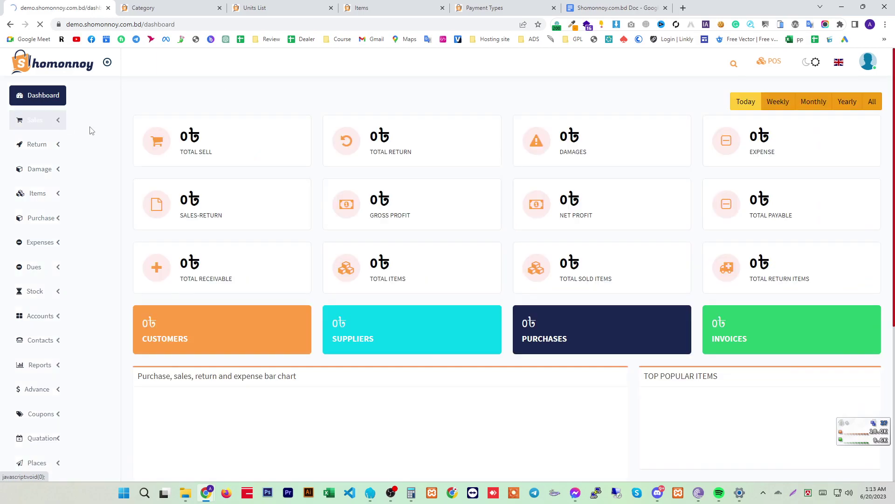
left_click_drag(786, 136, 756, 138)
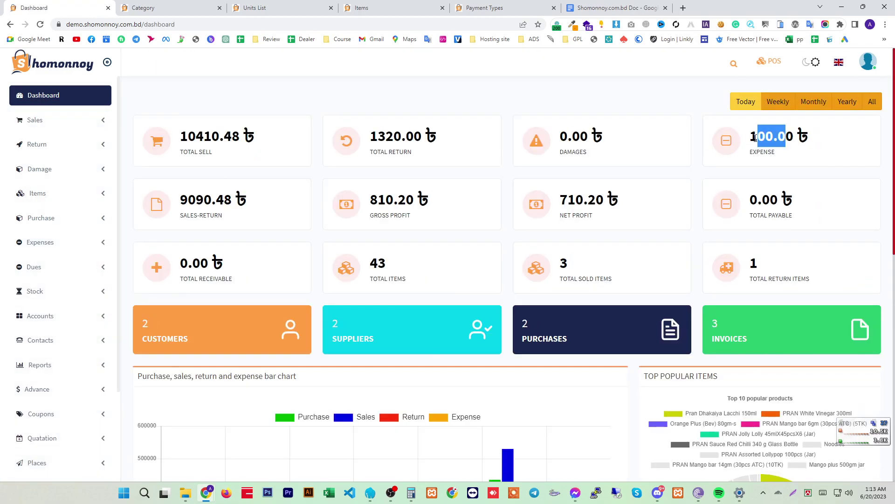
left_click_drag(394, 200, 376, 198)
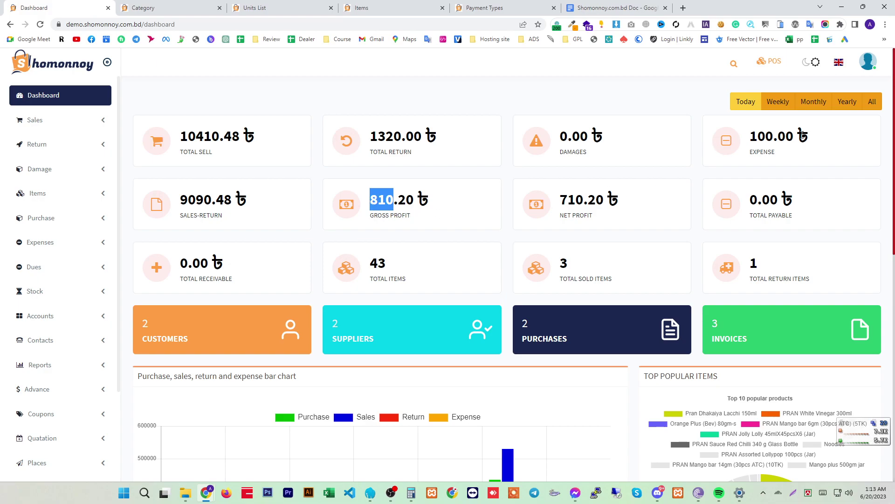
left_click_drag(797, 135, 741, 142)
left_click_drag(394, 199, 350, 205)
left_click(624, 200)
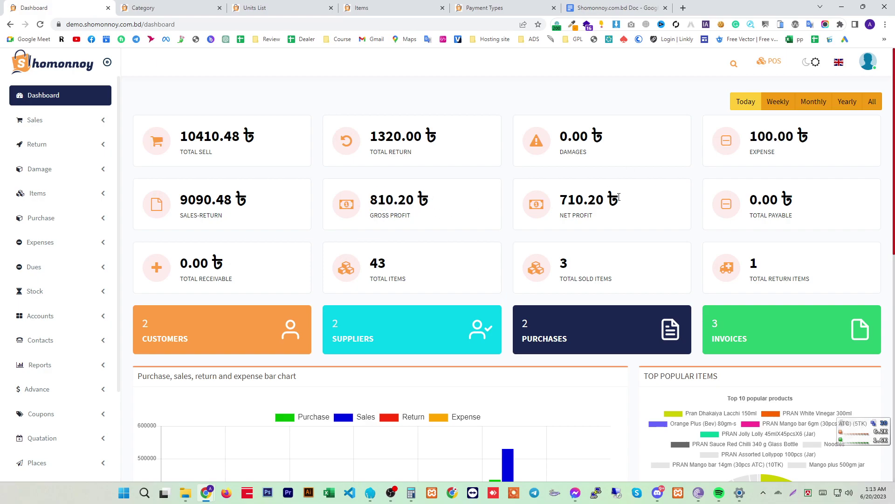
left_click_drag(624, 200, 565, 197)
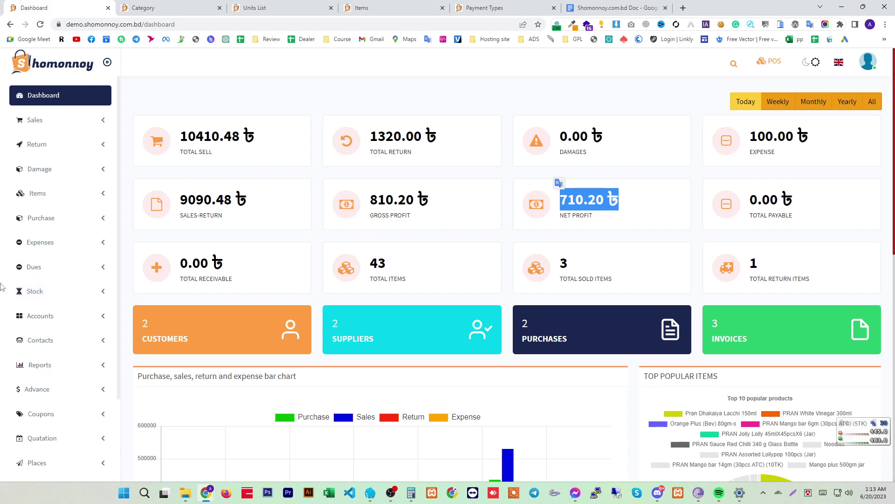
Step: Open the Profit & Loss Report and set its date range to Today
left_click(51, 369)
scroll(67, 210, "down", 4)
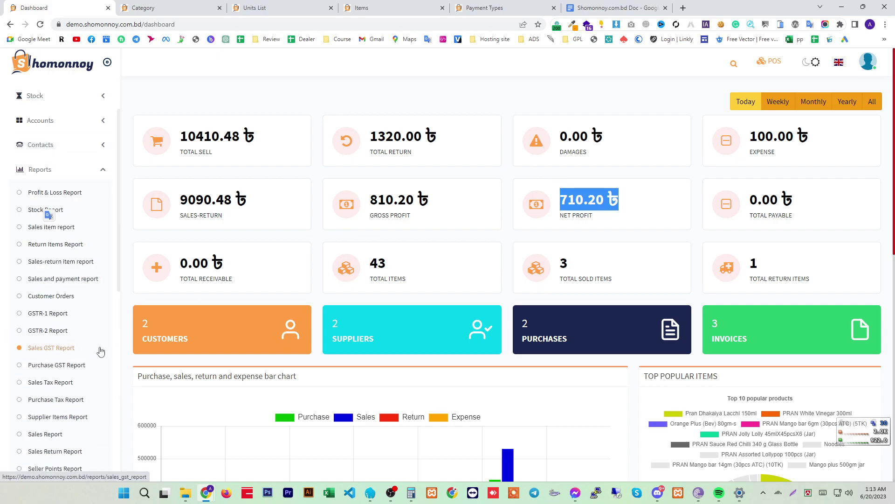
left_click(70, 195)
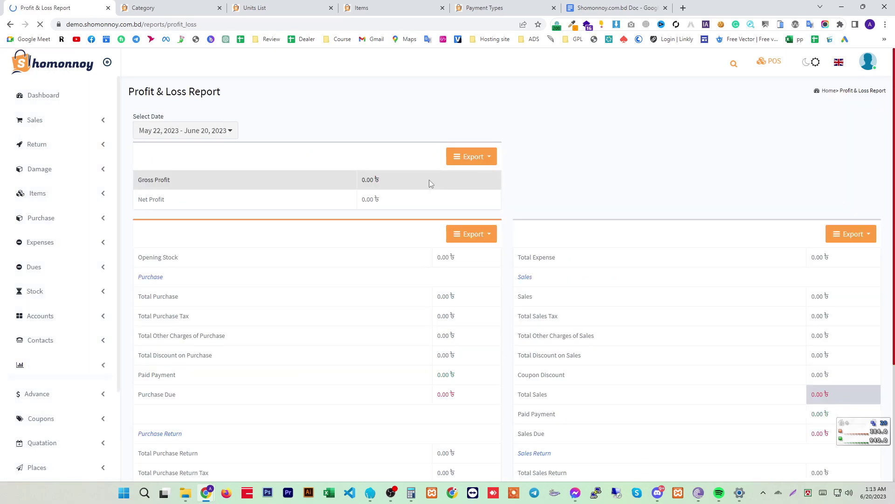
left_click(201, 130)
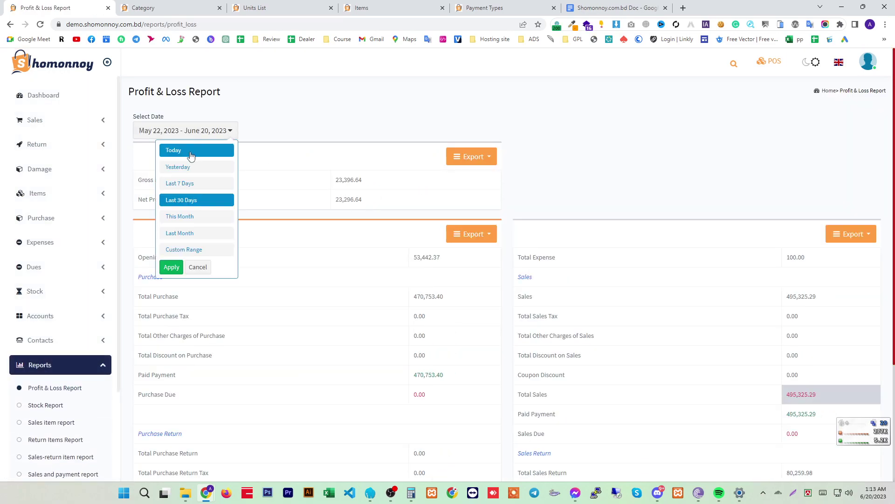
left_click(191, 153)
Step: Examine the gross profit, purchase, purchase return, sales and sales return figures in the Profit & Loss Report
double_click(381, 181)
scroll(369, 202, "down", 3)
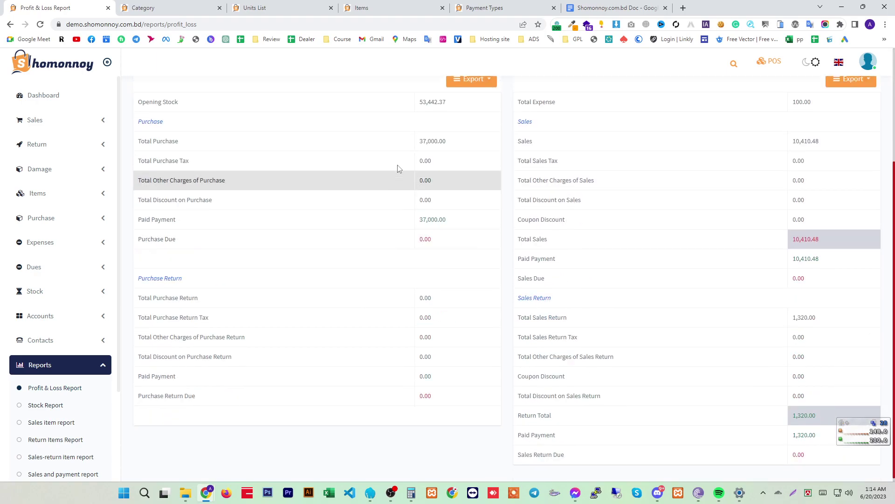
left_click_drag(410, 95, 455, 234)
left_click_drag(393, 306, 443, 397)
left_click_drag(770, 164, 825, 255)
left_click_drag(785, 345, 821, 459)
left_click_drag(176, 266, 441, 402)
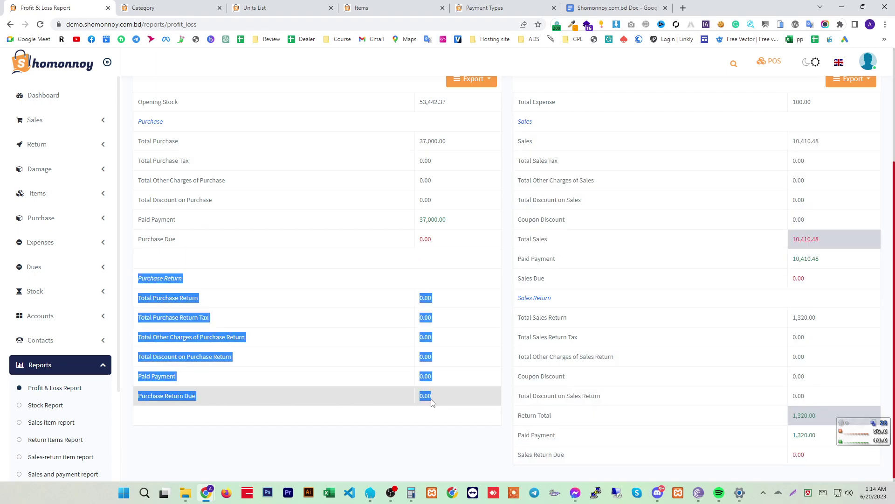
scroll(499, 447, "up", 4)
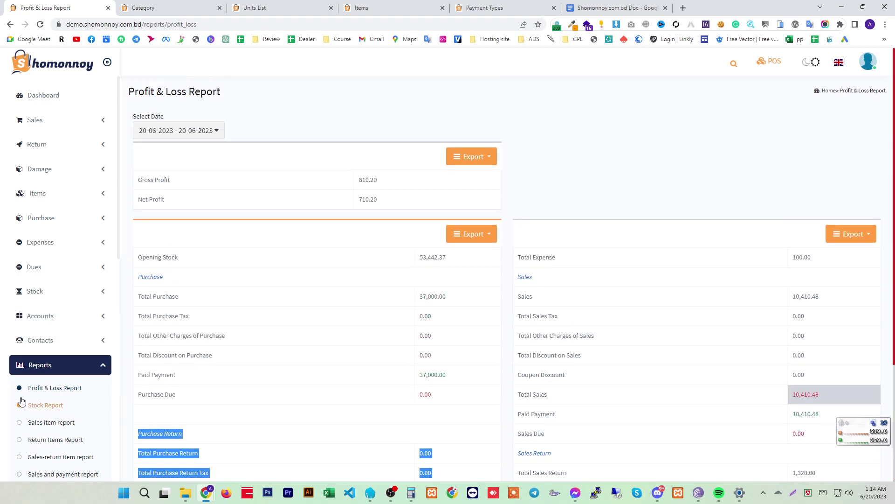
Step: Generate the Stock Report for all warehouses without a brand or category filter
scroll(22, 402, "down", 1)
left_click(45, 364)
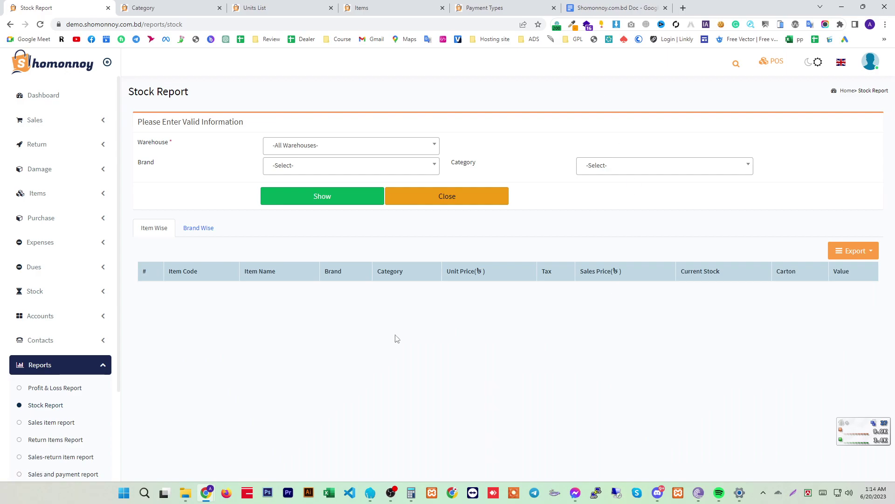
left_click(344, 200)
Step: Examine the current stock and carton quantities of PRAN Drinking Water 500ml and the total stock value
scroll(418, 256, "down", 3)
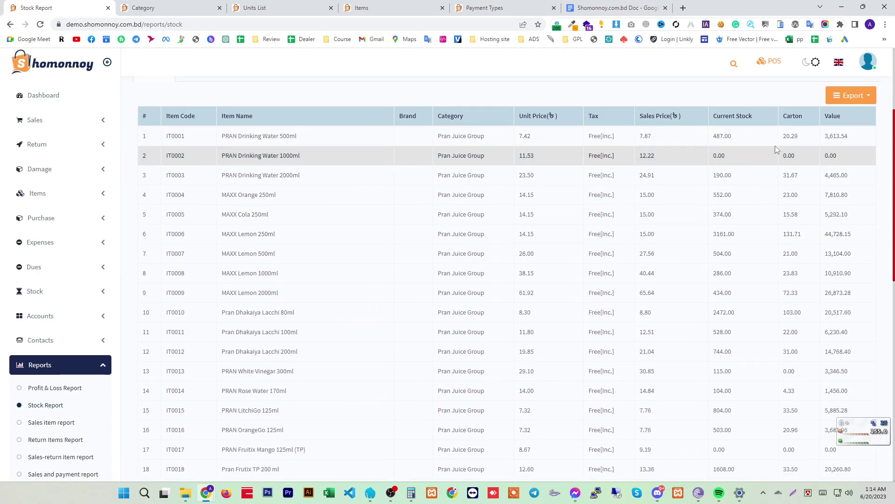
left_click_drag(800, 136, 777, 139)
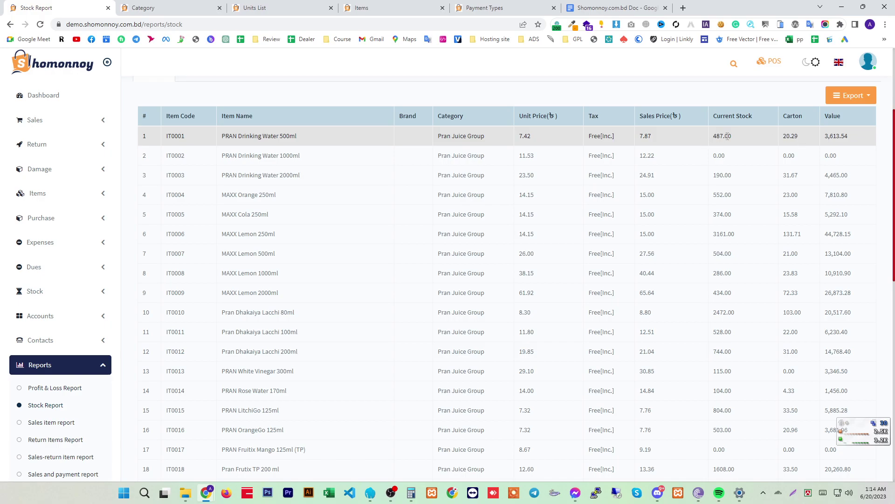
left_click_drag(732, 135, 718, 137)
left_click_drag(800, 138, 792, 135)
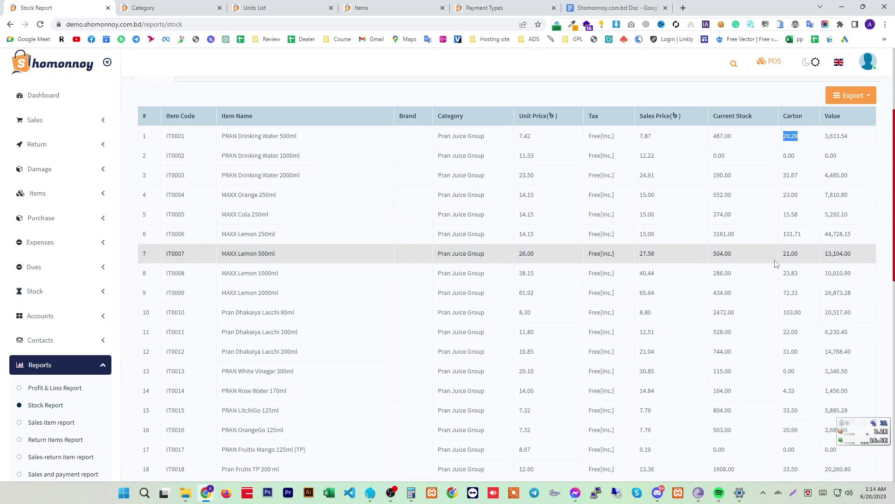
scroll(775, 260, "down", 10)
left_click_drag(856, 455, 832, 459)
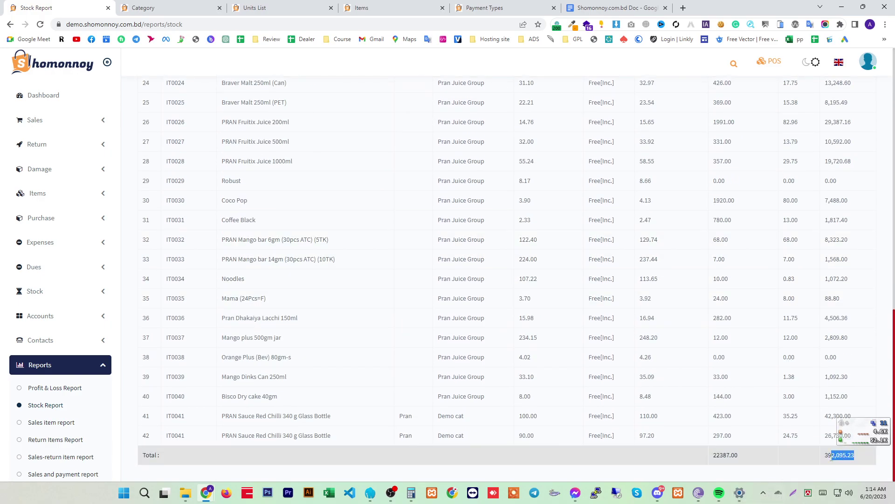
scroll(316, 436, "up", 7)
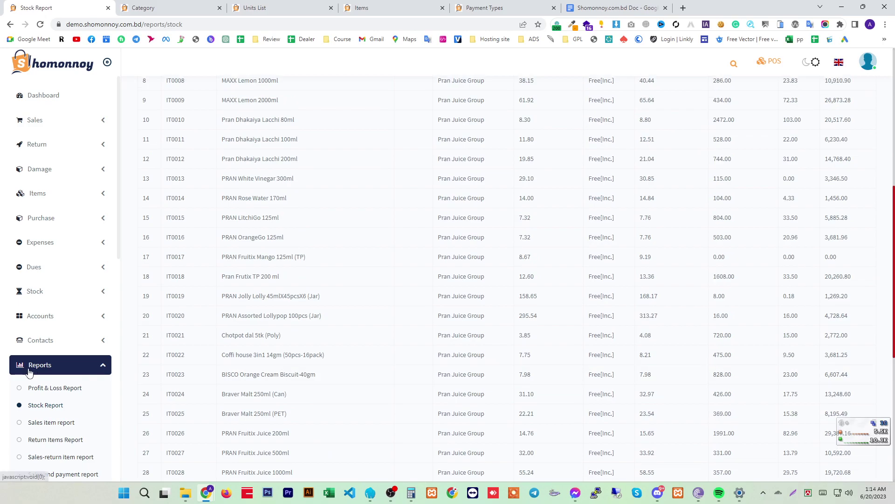
Step: Generate the Sales Item Report for 20-06-2023 and check its item rows and total amount
scroll(43, 445, "down", 1)
left_click(59, 380)
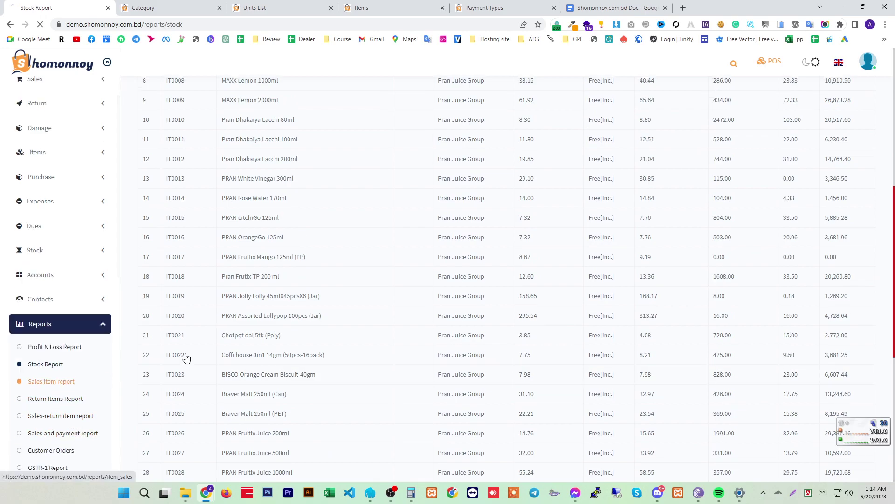
left_click(334, 219)
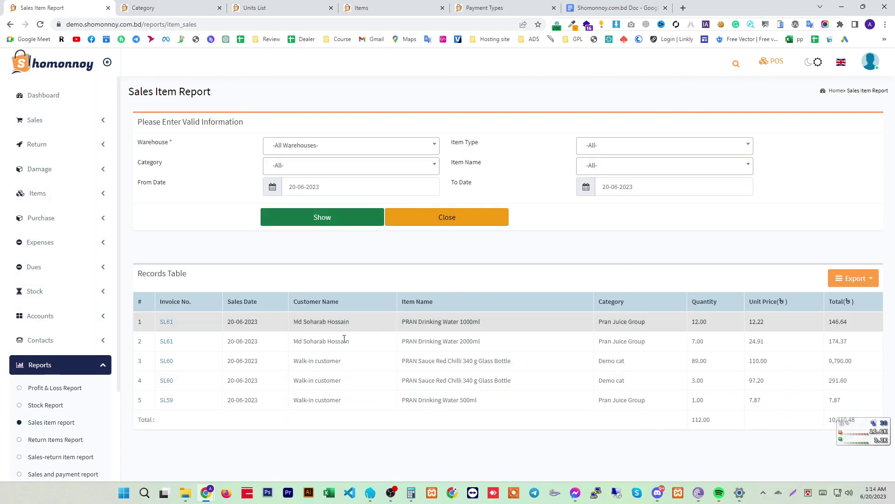
left_click_drag(236, 333, 740, 411)
left_click(802, 413)
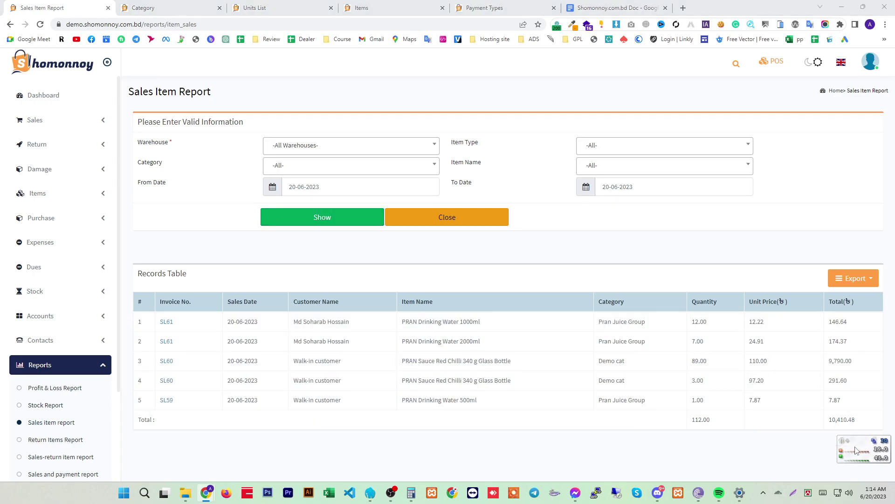
double_click(842, 420)
Step: Generate the Return Items Report from 10-05-2023 to 20-06-2023 and look through the returned items
left_click(72, 438)
left_click(335, 199)
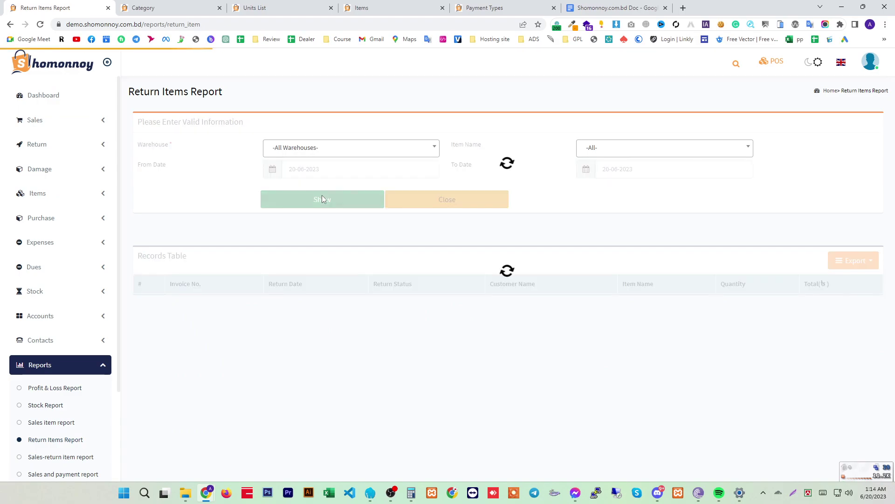
left_click(323, 169)
left_click(290, 186)
left_click(332, 229)
double_click(844, 325)
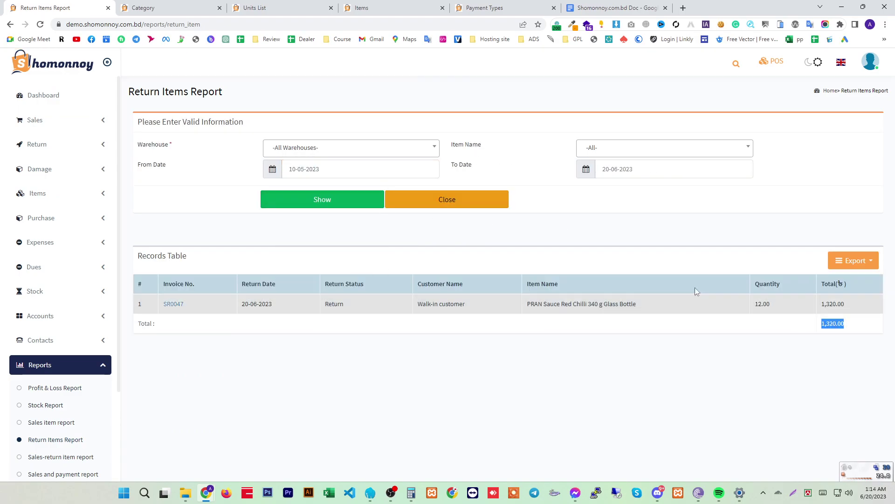
left_click(312, 207)
scroll(372, 373, "down", 15)
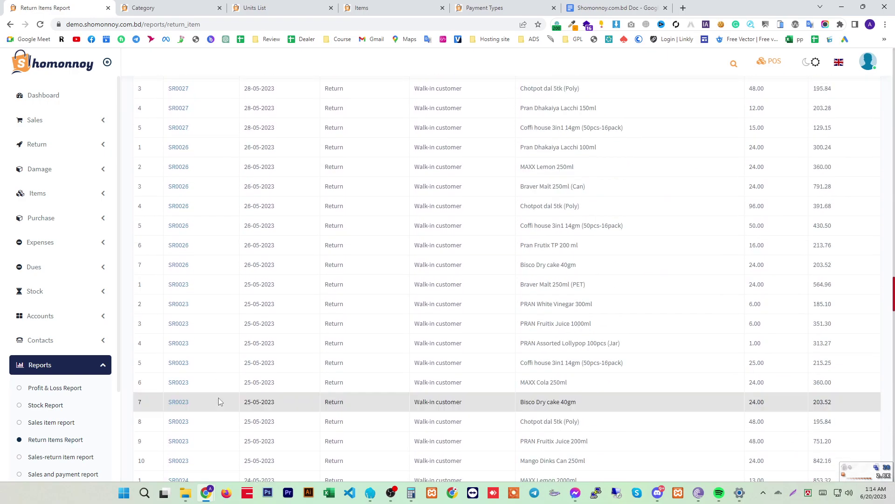
scroll(254, 412, "down", 3)
Step: Generate the Sales-return items report for 20-06-2023 across all warehouses
left_click(53, 462)
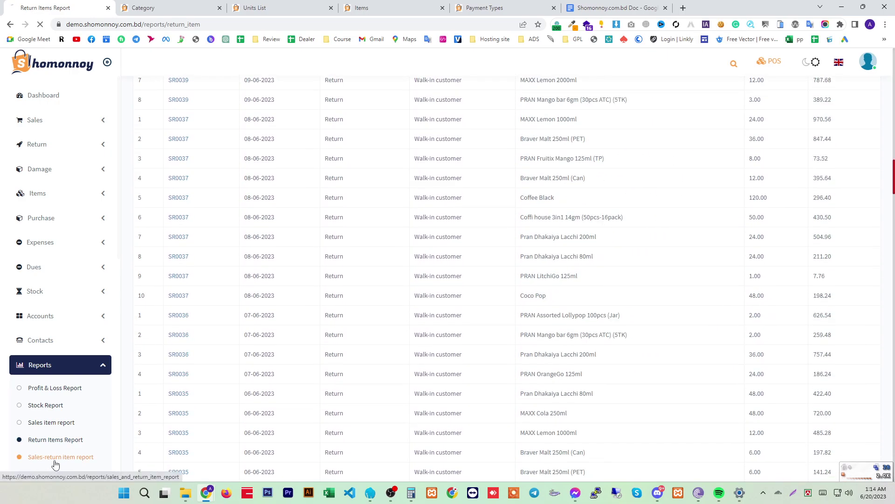
left_click_drag(343, 189, 284, 192)
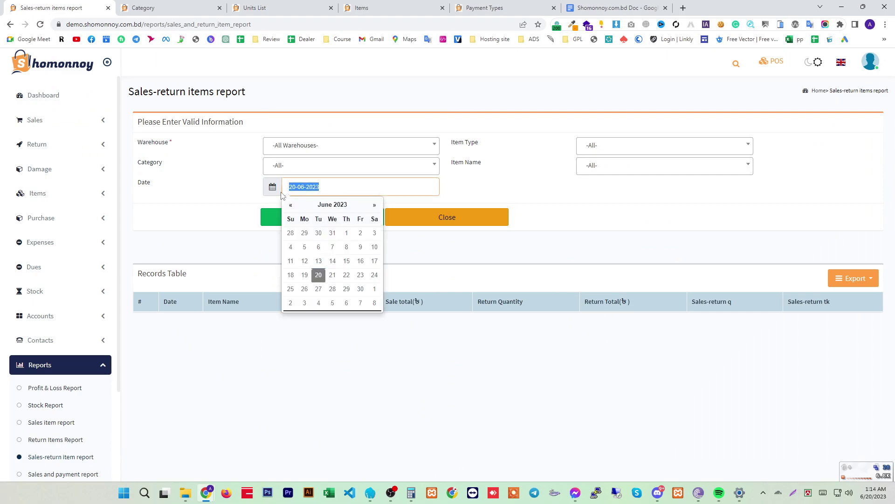
left_click(196, 217)
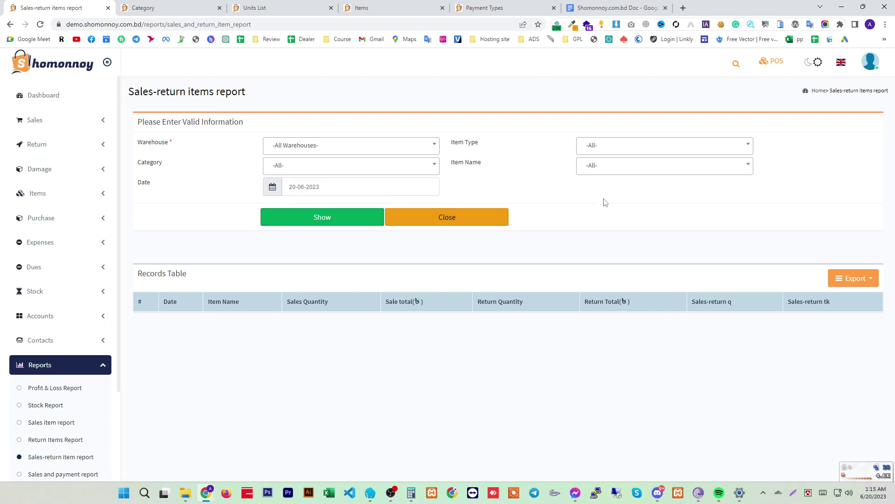
left_click(345, 216)
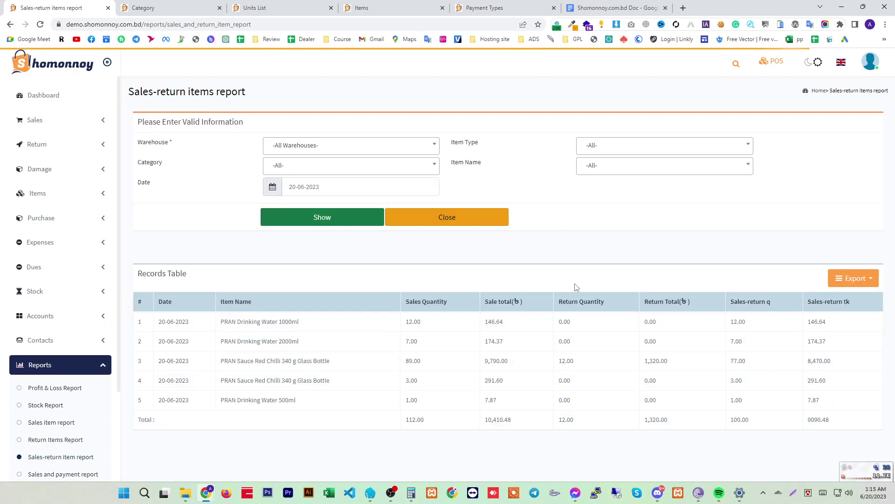
Step: Examine the date, item name, sales and return columns in the Sales-return items report
left_click_drag(158, 322, 223, 322)
left_click_drag(304, 322, 247, 322)
left_click_drag(571, 322, 549, 321)
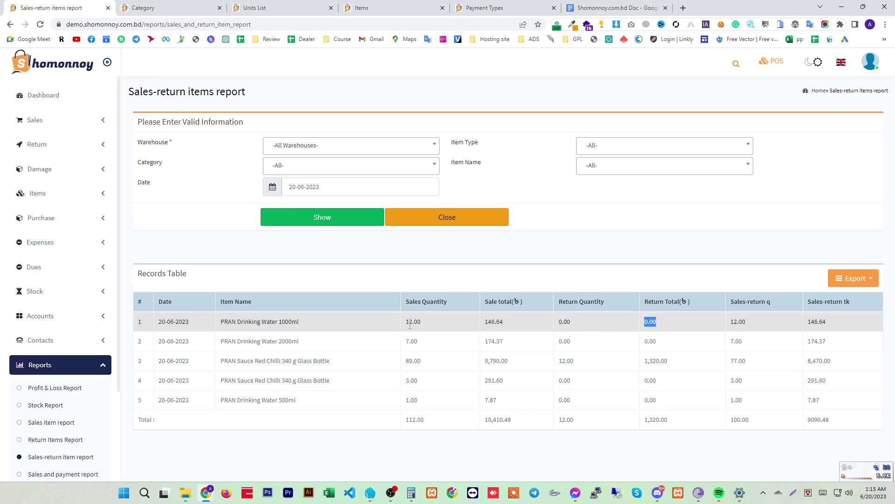
left_click_drag(417, 320, 510, 322)
left_click(407, 353)
left_click_drag(414, 309, 512, 397)
left_click(511, 400)
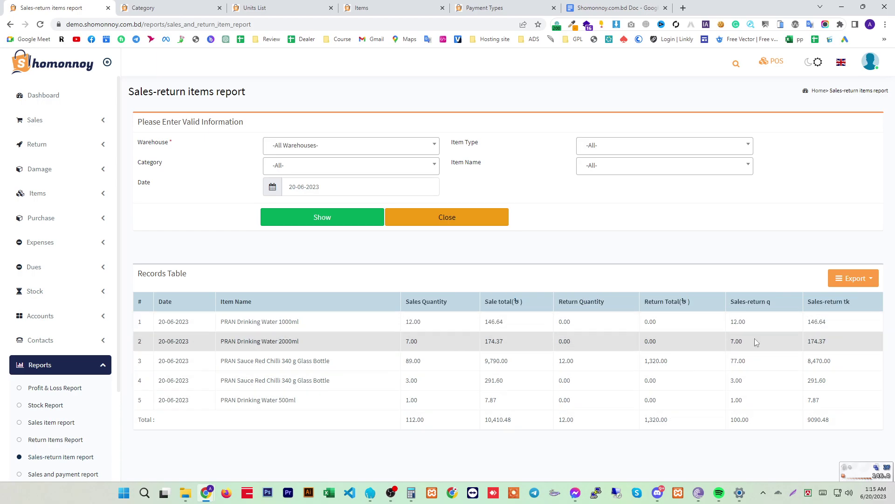
Step: Compare the PRAN Sauce rows' sold, returned and net figures, and check the total net sales amount
left_click(864, 303)
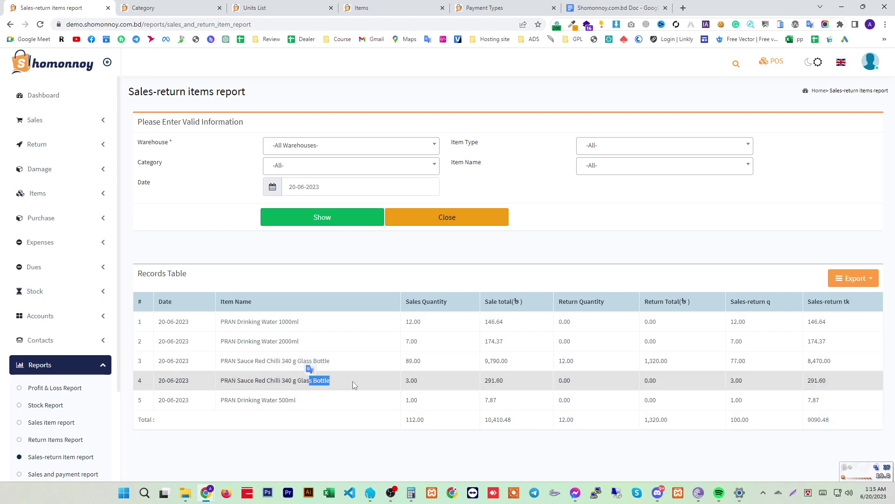
left_click(500, 382)
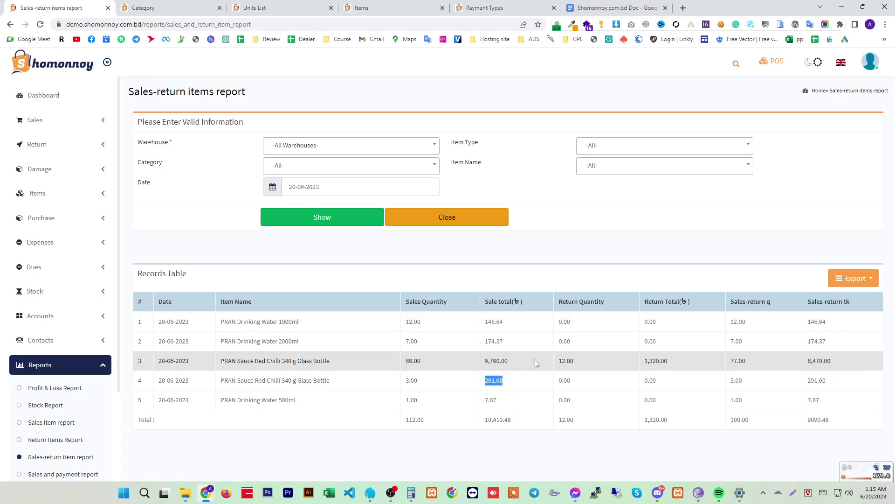
double_click(411, 361)
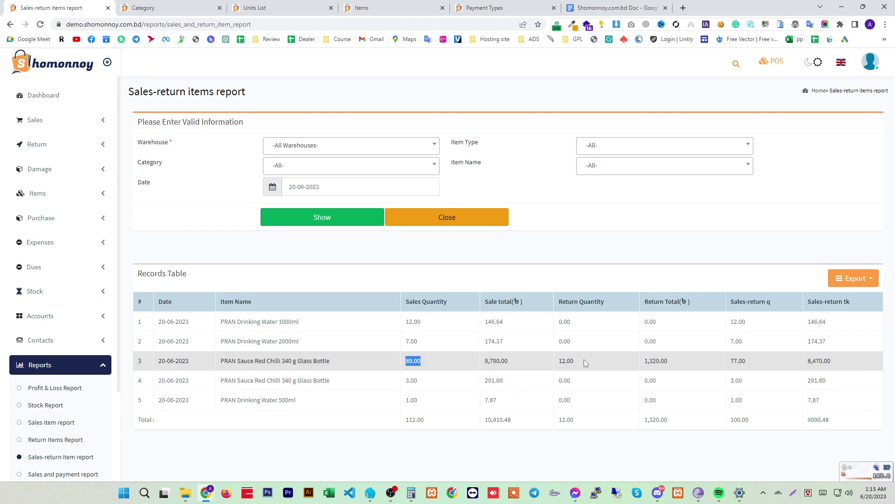
left_click_drag(751, 360, 732, 362)
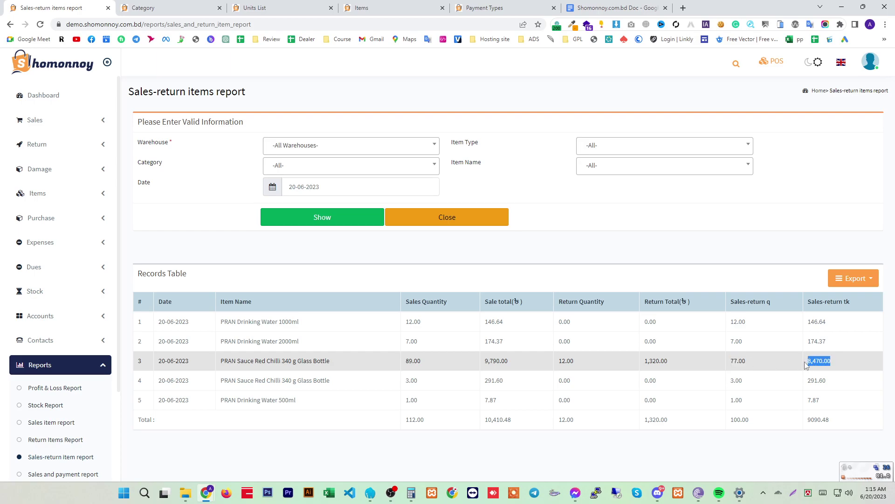
left_click_drag(838, 417, 808, 419)
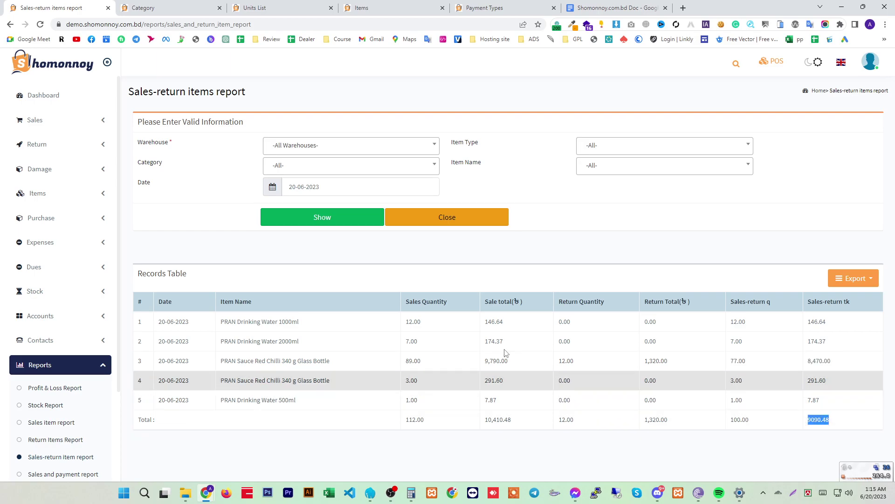
Step: Regenerate the Sales-return items report for 02-06-2023 and check its total net sales amount
left_click(345, 187)
left_click(357, 234)
left_click(346, 221)
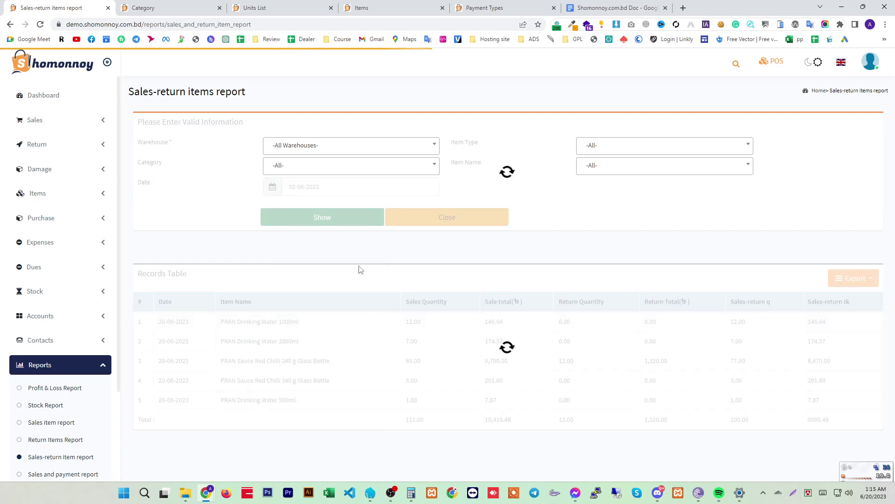
scroll(353, 257, "down", 5)
left_click_drag(805, 451, 849, 455)
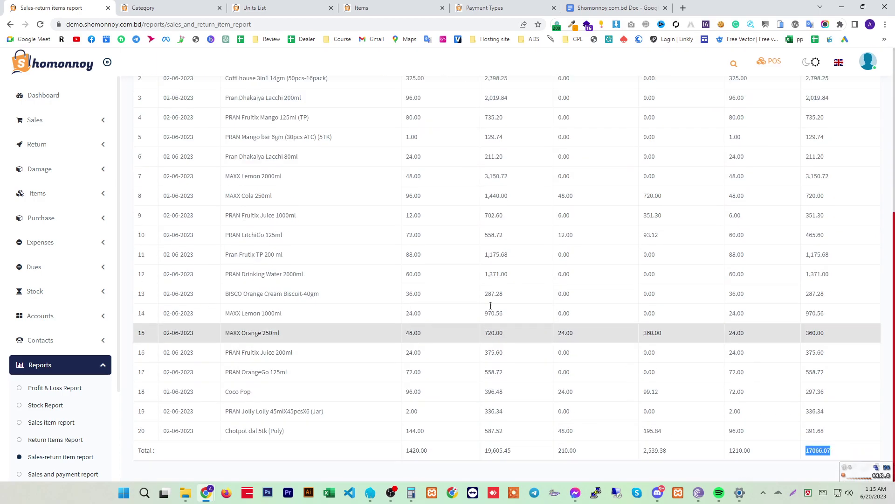
scroll(485, 306, "up", 6)
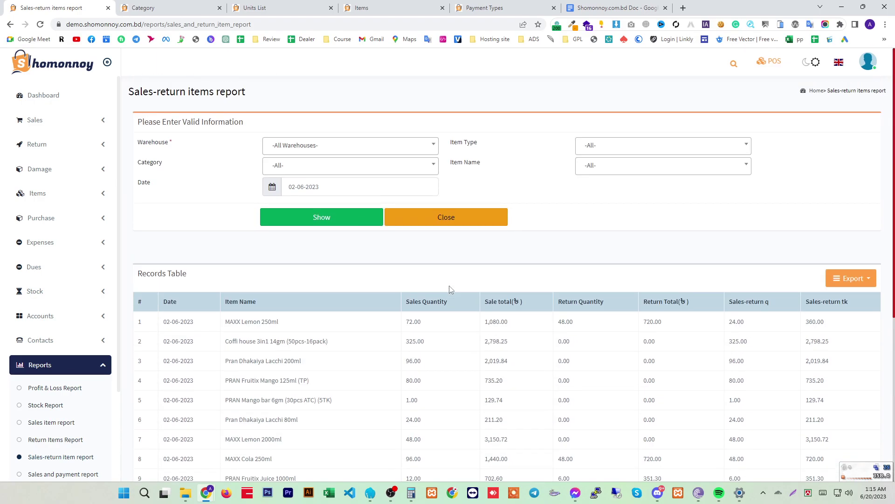
Step: Check the export formats offered for the Sales-return items report and look through its remaining rows
left_click(855, 280)
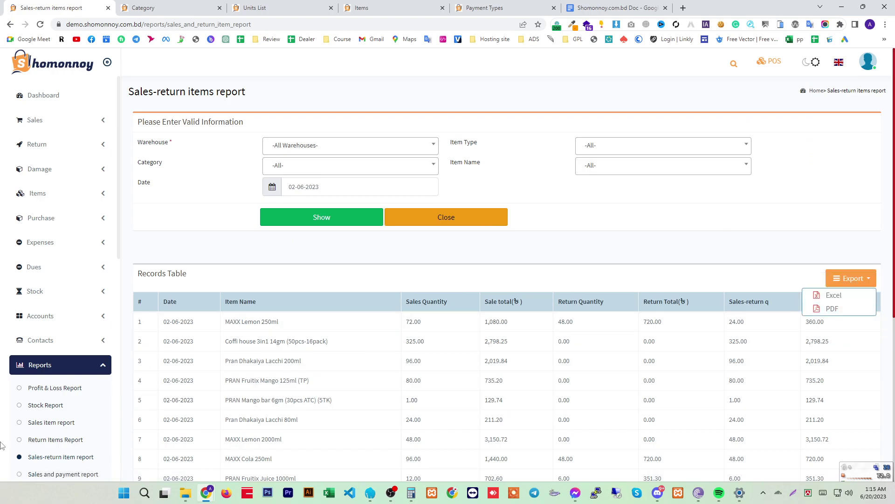
left_click(138, 343)
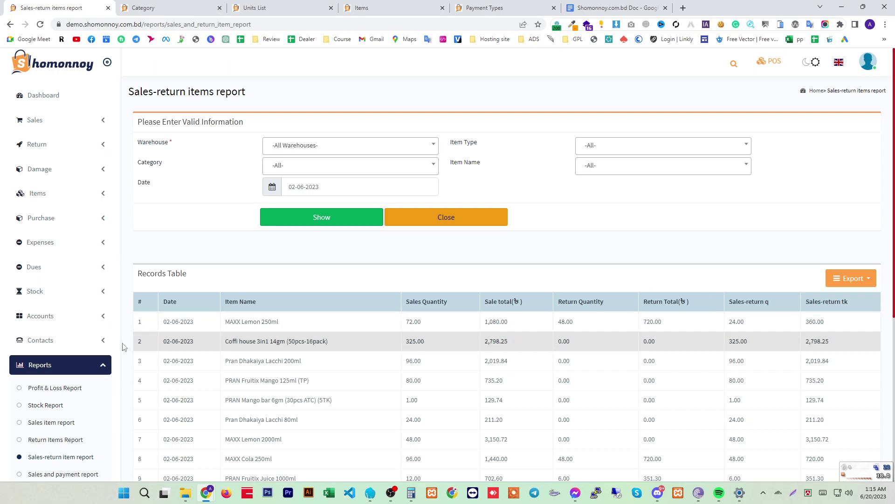
scroll(141, 405, "down", 5)
scroll(28, 419, "down", 2)
scroll(14, 428, "up", 4)
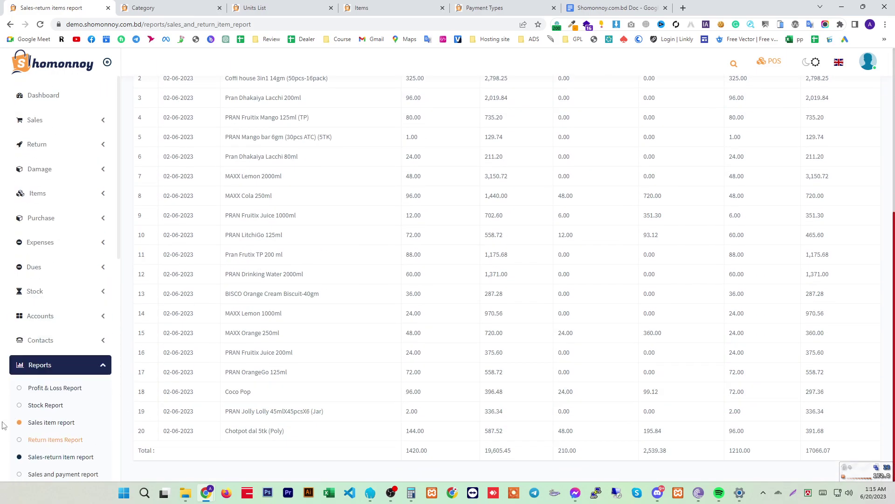
Step: Open the form for adding dues and look through its customer, amount, reference number and note fields
left_click(71, 273)
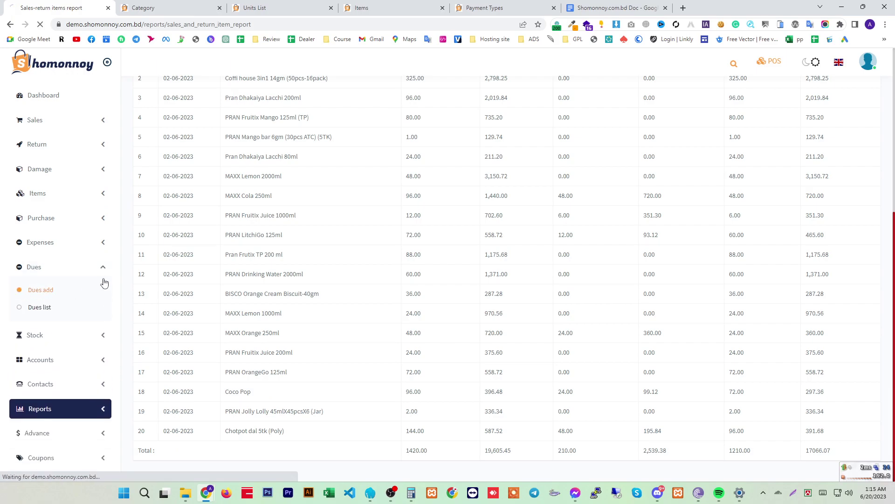
left_click(76, 289)
left_click(311, 205)
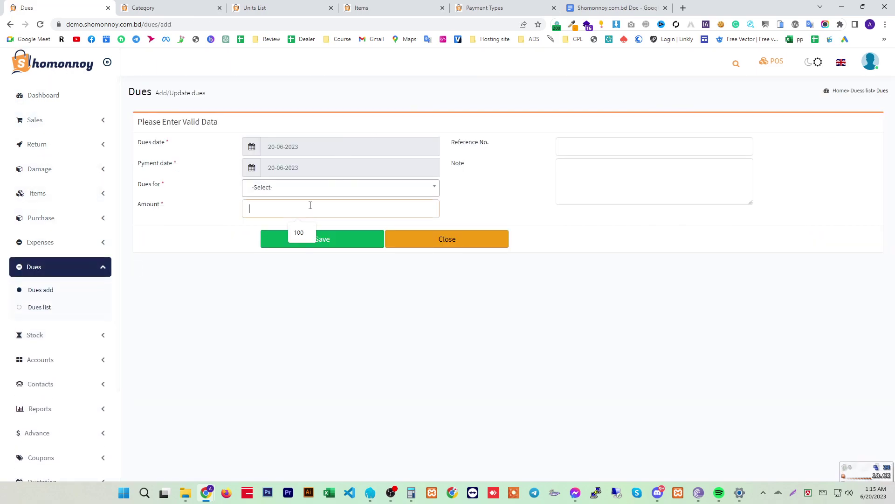
left_click(592, 154)
left_click(569, 184)
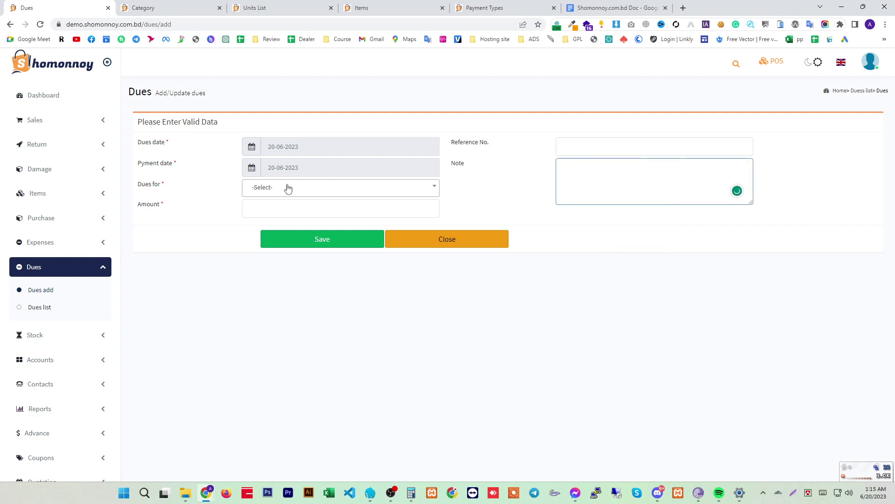
left_click(307, 188)
left_click(296, 254)
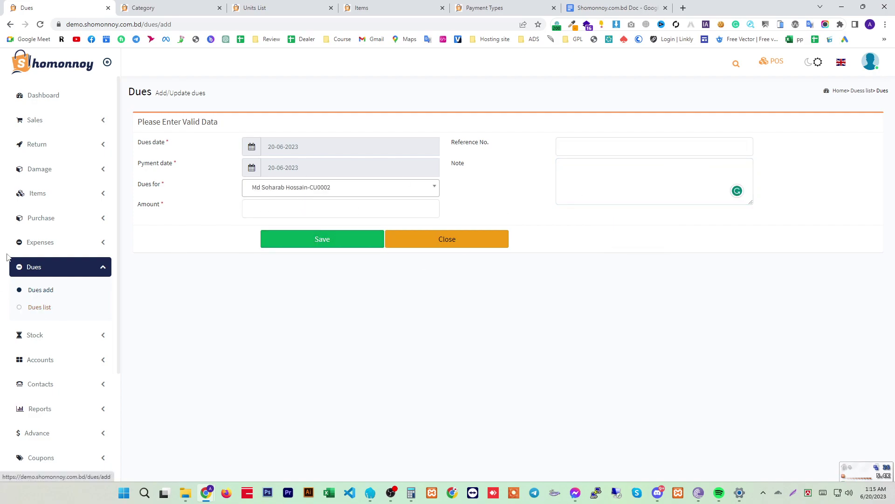
Step: Start a new sale and add one carton of PRAN Fruitix Juice 200ml with no loose pieces
left_click(52, 122)
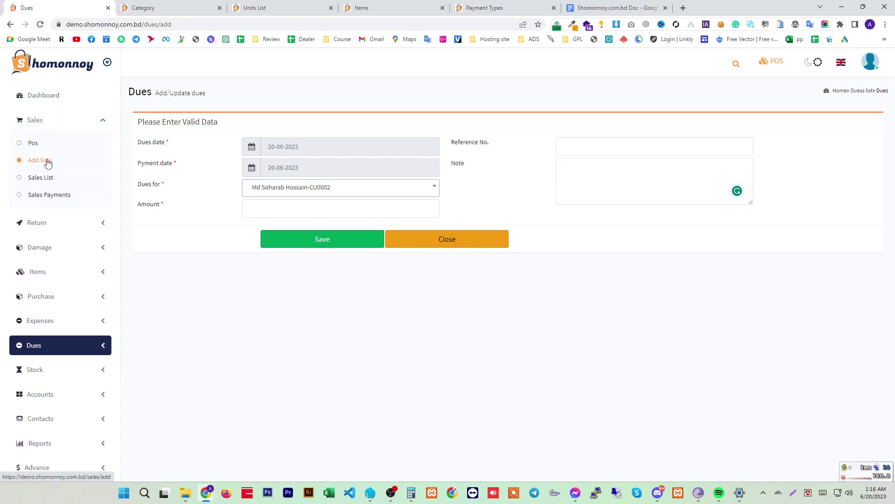
left_click(47, 161)
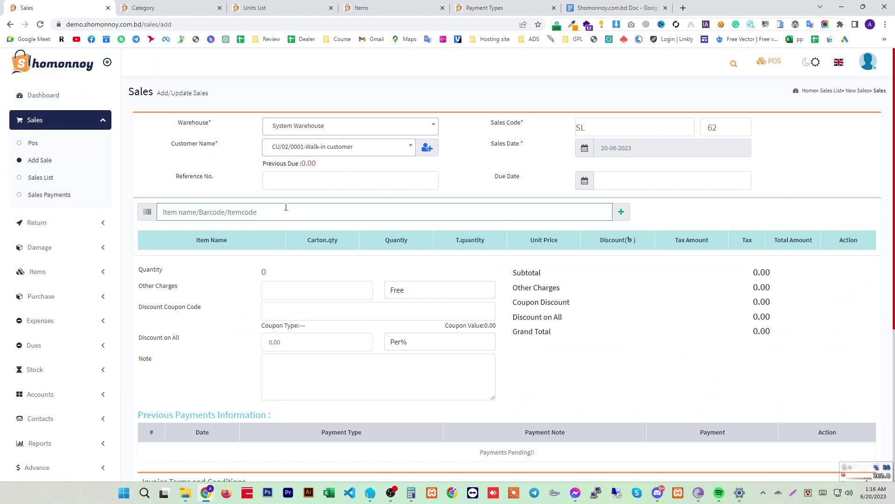
left_click(283, 212)
type("ju")
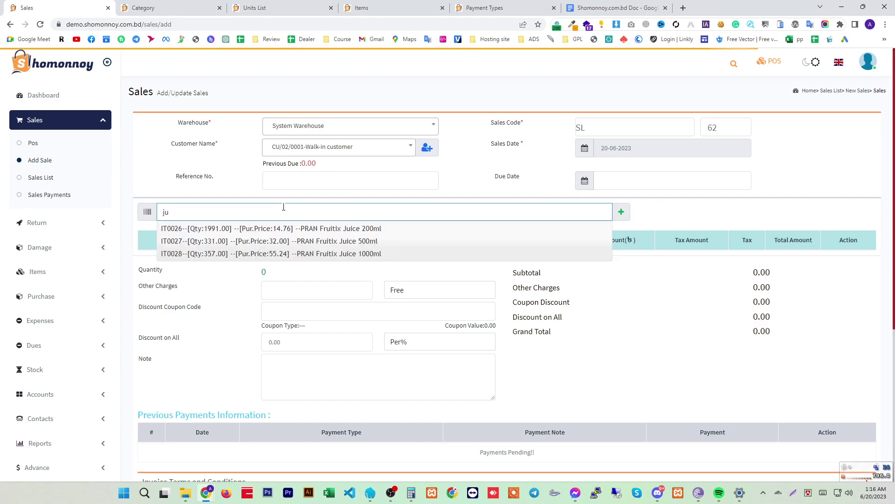
left_click(308, 240)
left_click(339, 265)
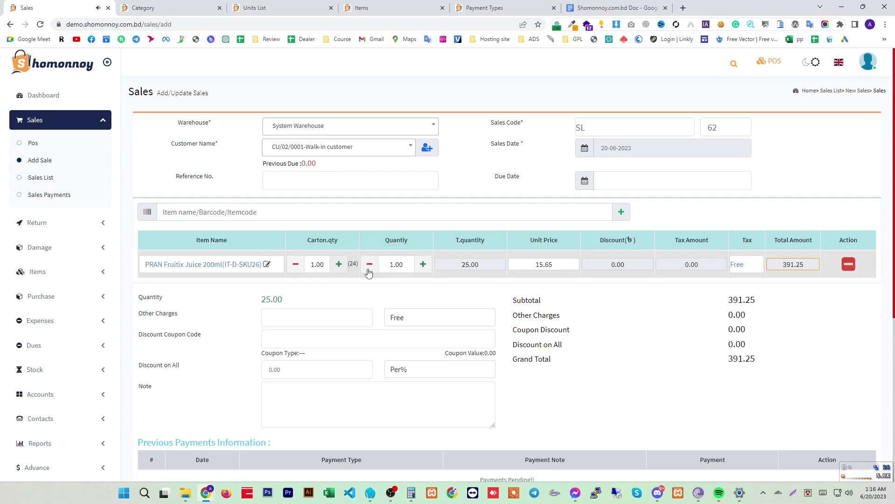
left_click(368, 264)
Step: Assign the sale to the registered customer instead of the walk-in customer and save it without entering a payment
scroll(442, 313, "down", 5)
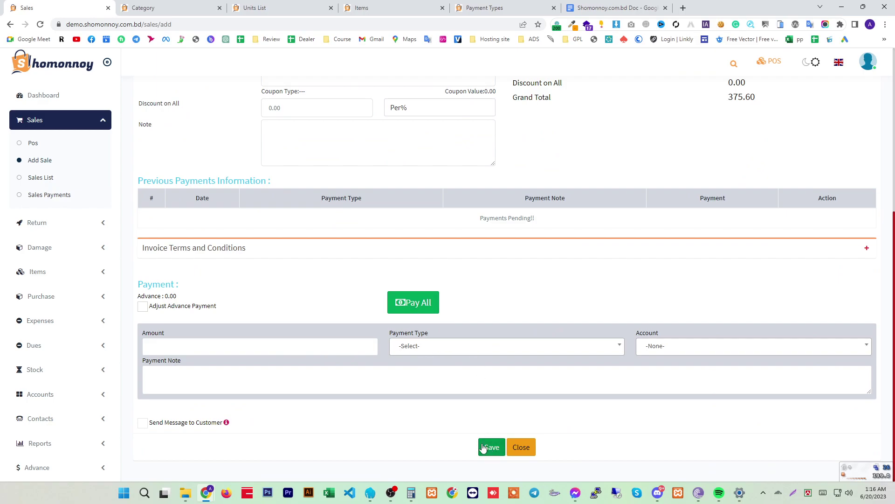
scroll(238, 154, "up", 5)
left_click(369, 153)
left_click(340, 184)
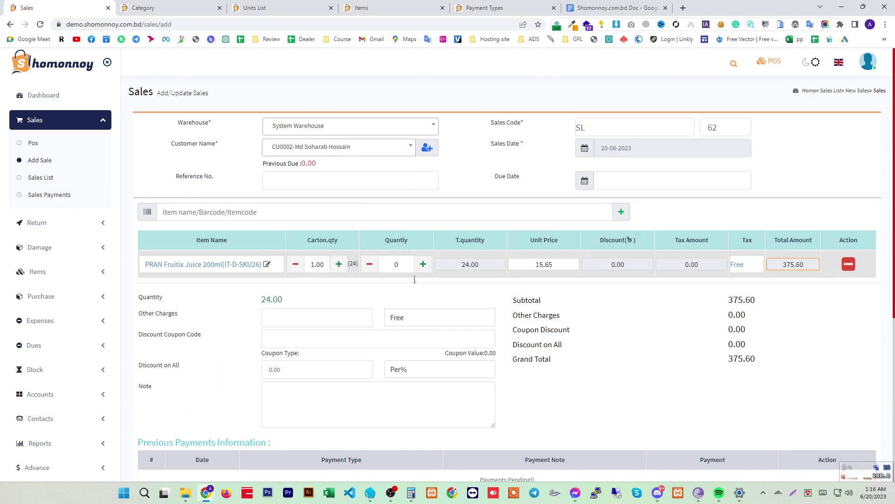
scroll(464, 397, "down", 5)
left_click(493, 449)
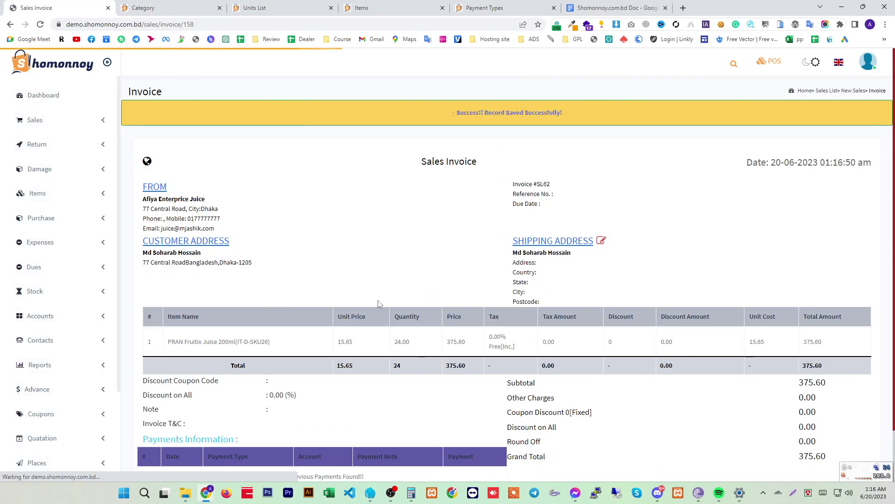
Step: Check the total receivable on today's dashboard
left_click(41, 119)
left_click(25, 95)
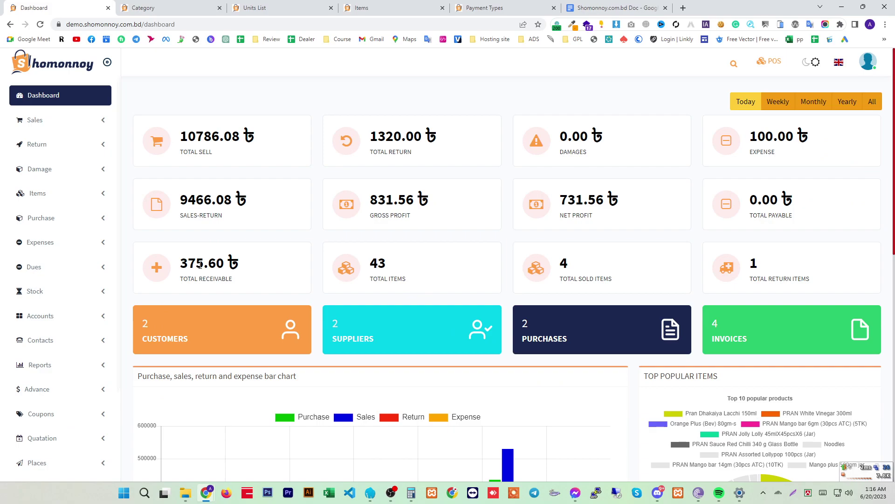
left_click_drag(205, 266, 173, 270)
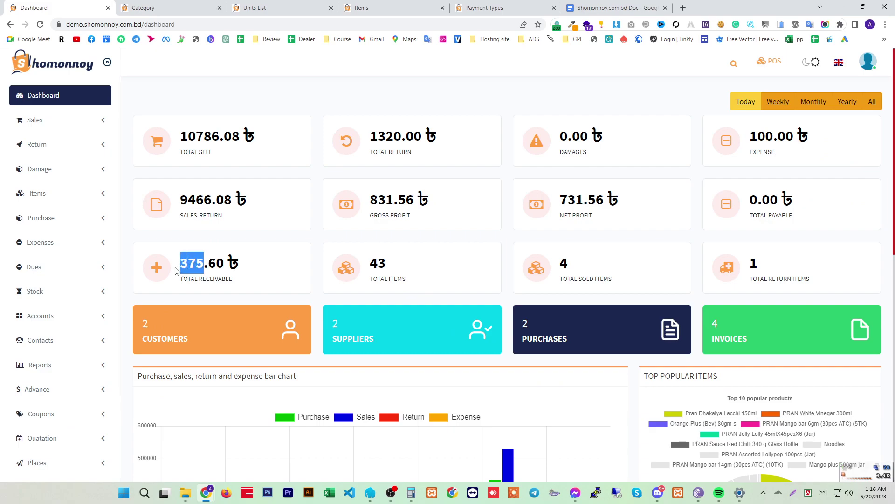
Step: Open the sales list and check the newest sale's customer and payment status
left_click(54, 120)
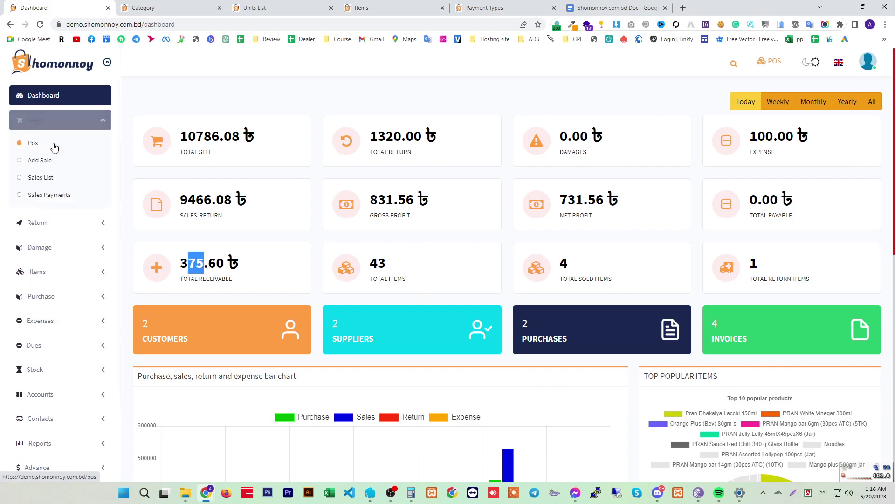
left_click(44, 181)
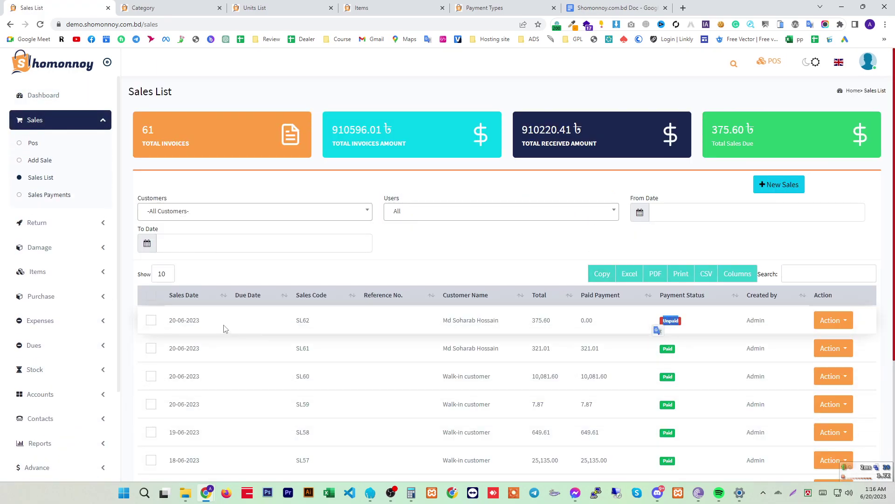
left_click_drag(505, 323, 457, 324)
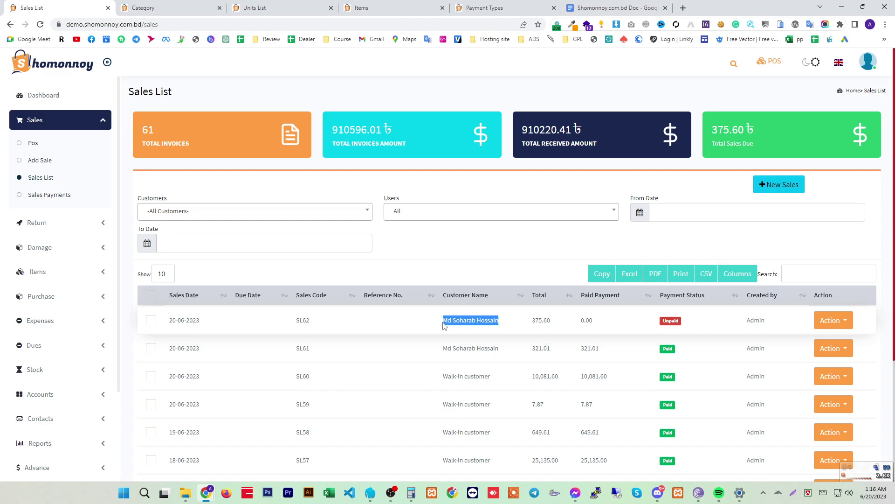
Step: Edit the unpaid juice sale to record full payment of 375.60 with payment type Cash, and update it
left_click(844, 321)
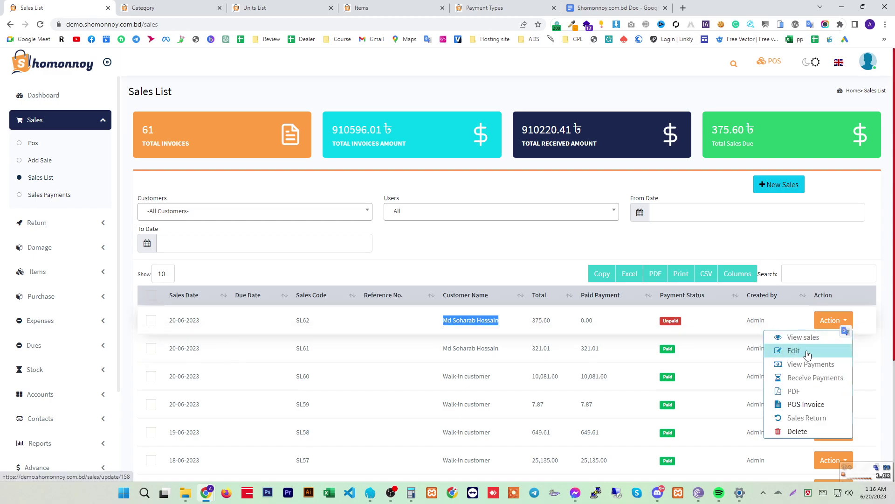
left_click(808, 354)
scroll(533, 282, "down", 5)
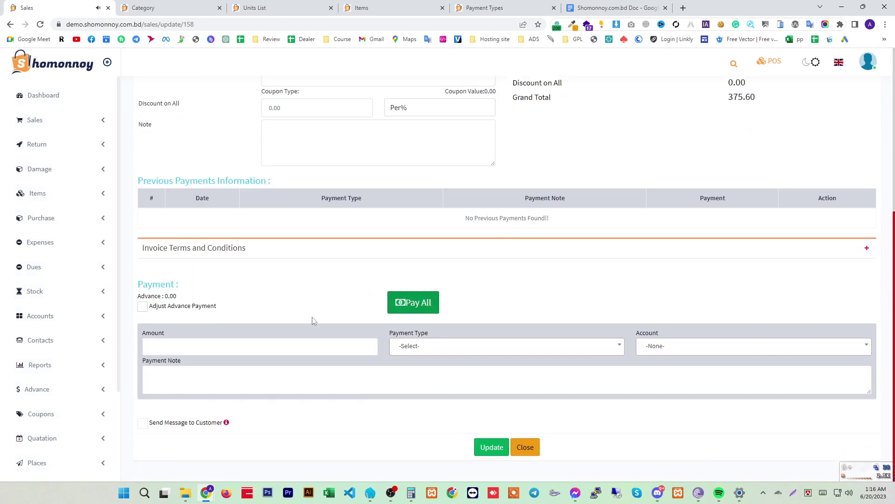
left_click(421, 305)
left_click_drag(194, 346, 145, 350)
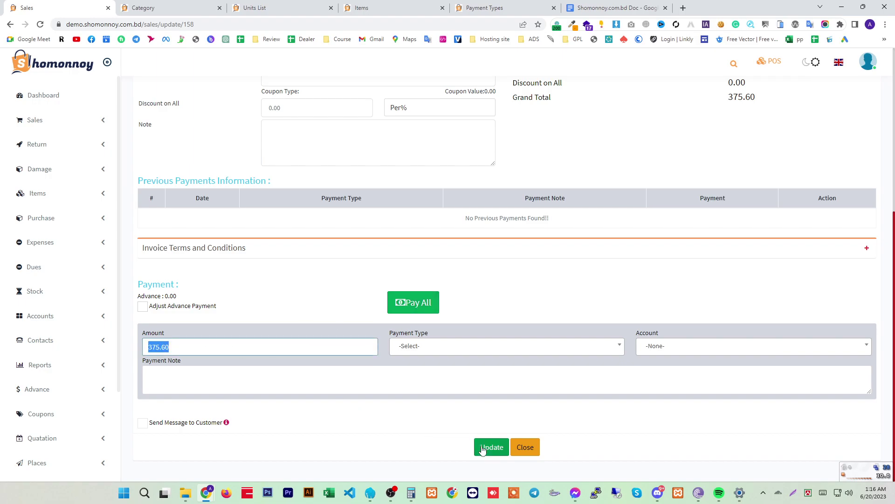
left_click(473, 350)
left_click(432, 397)
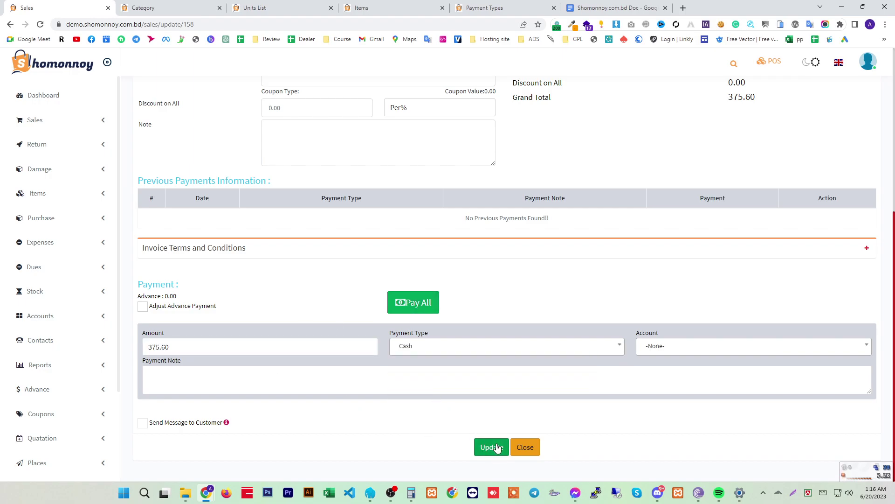
left_click(491, 446)
Step: Check the juice sale's payment status in the sales list and the total receivable on the dashboard
left_click(35, 120)
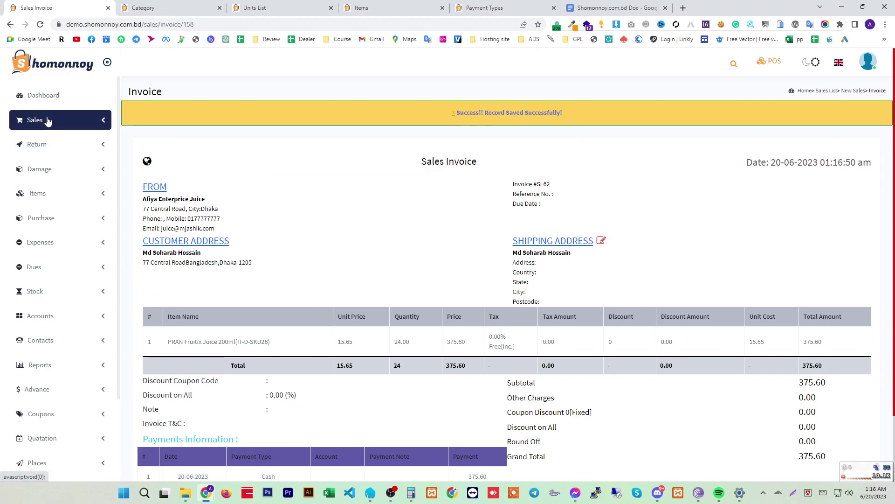
left_click(43, 176)
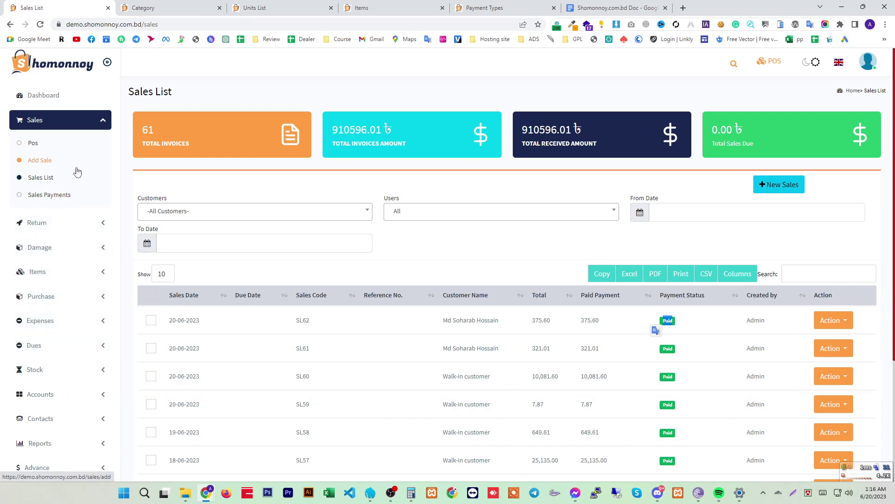
left_click(71, 102)
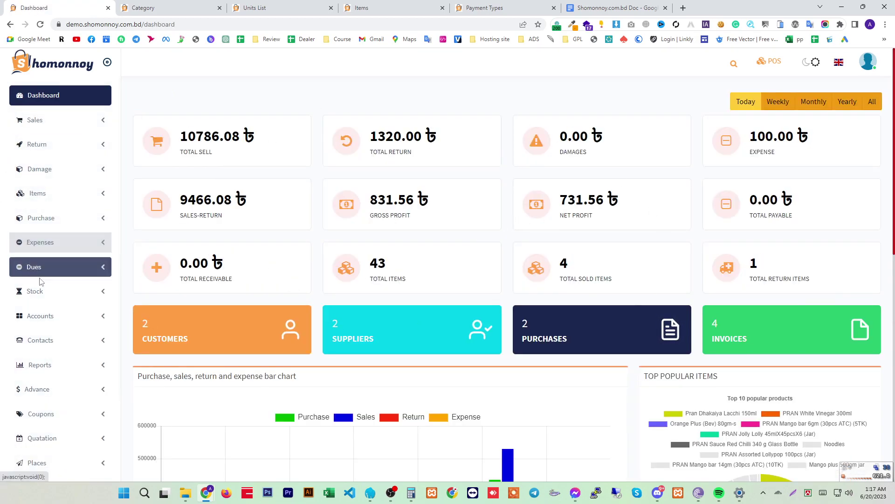
Step: Set the alert quantity of PRAN Sauce Red Chilli 340 g Glass Bottle, SKU IT-D-SKU41, to 1000 and save the item
left_click(50, 203)
left_click(46, 250)
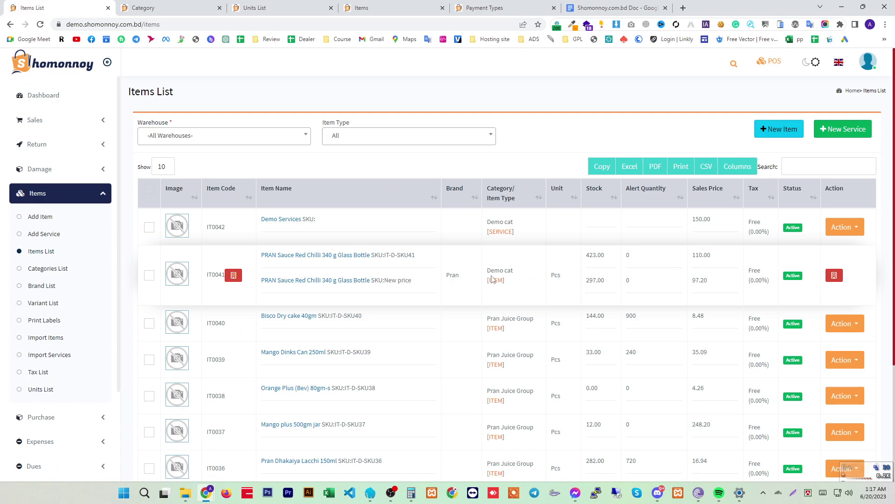
left_click(834, 276)
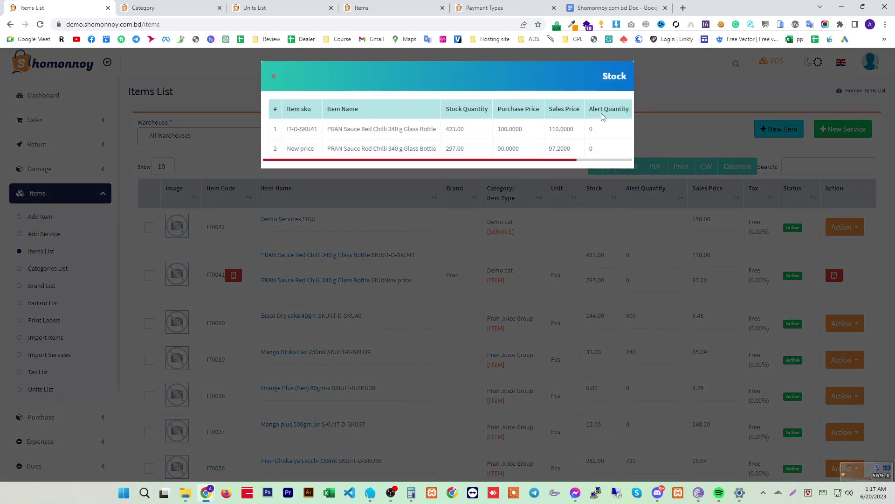
left_click_drag(540, 162, 615, 162)
left_click(615, 130)
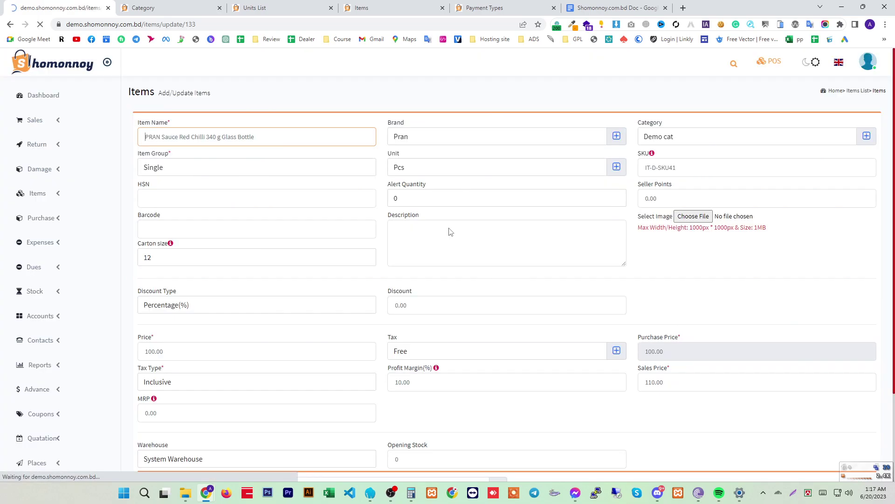
left_click_drag(190, 188, 141, 203)
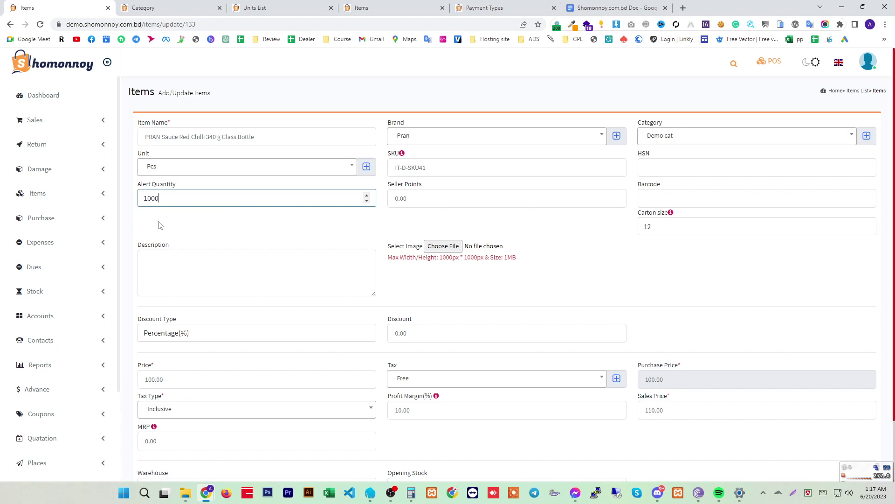
scroll(283, 216, "down", 2)
left_click(360, 442)
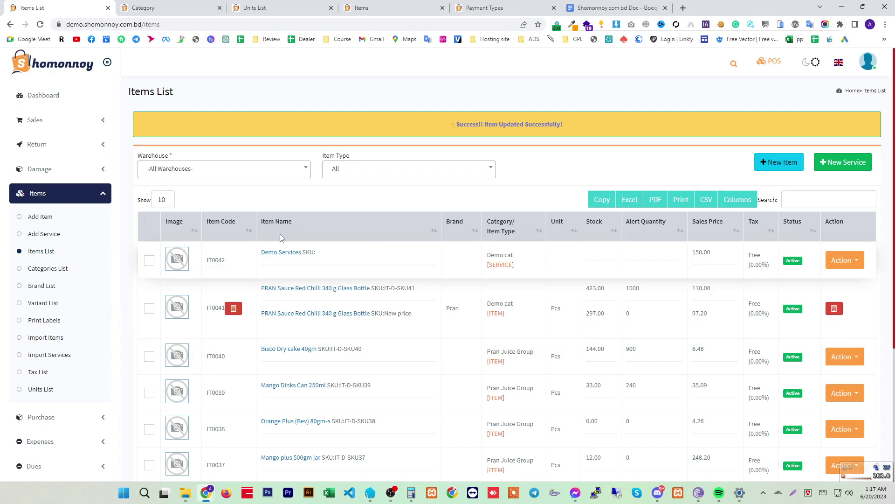
Step: Go to the dashboard's Stock Alert table and search it for 340
left_click(43, 95)
scroll(549, 223, "down", 10)
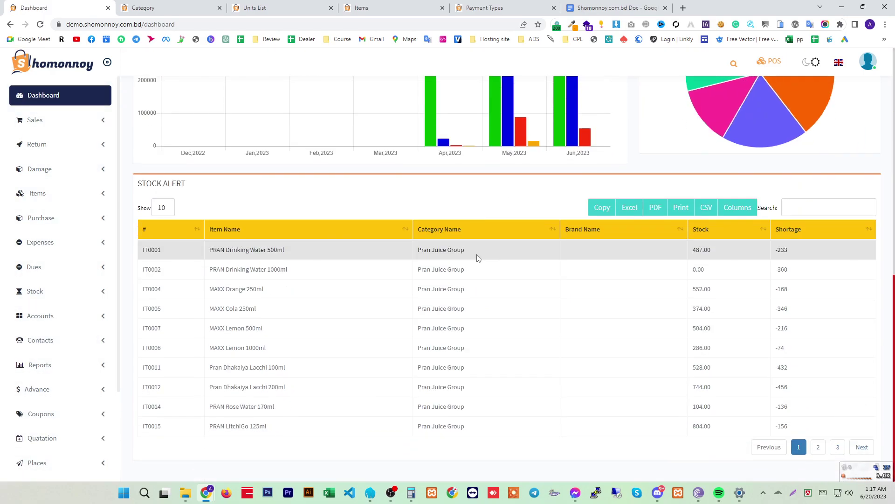
left_click_drag(201, 186, 137, 186)
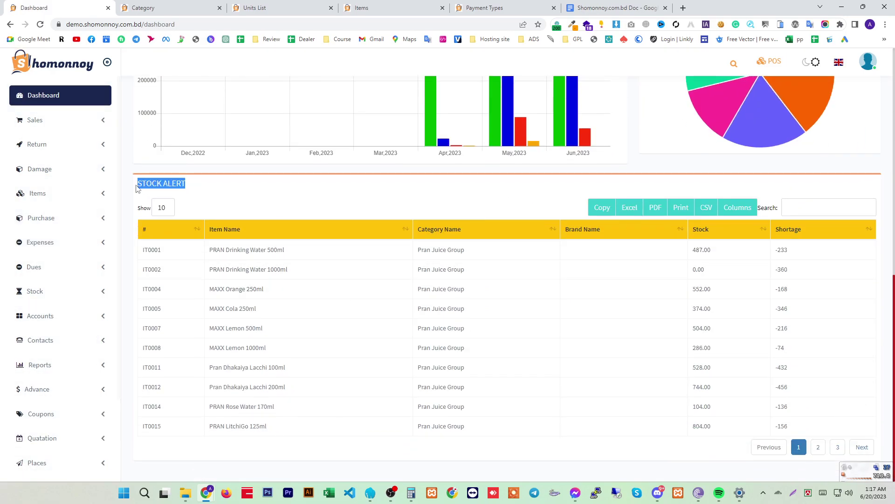
left_click(828, 211)
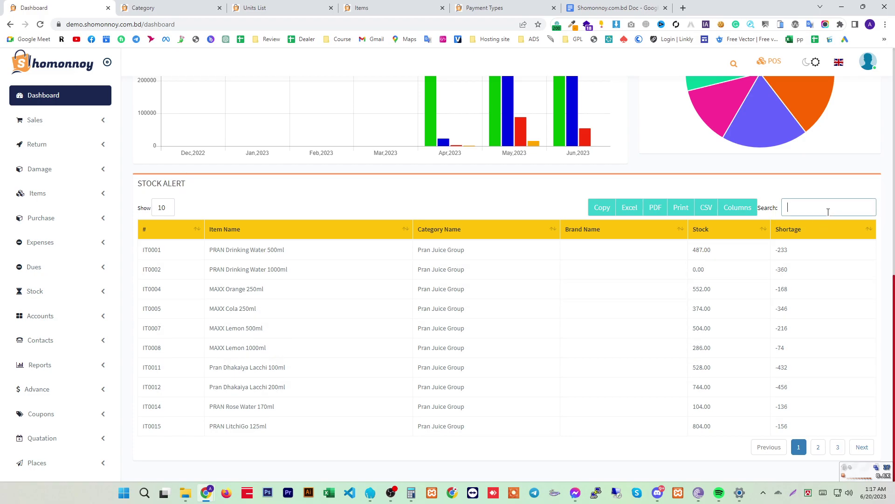
type("340")
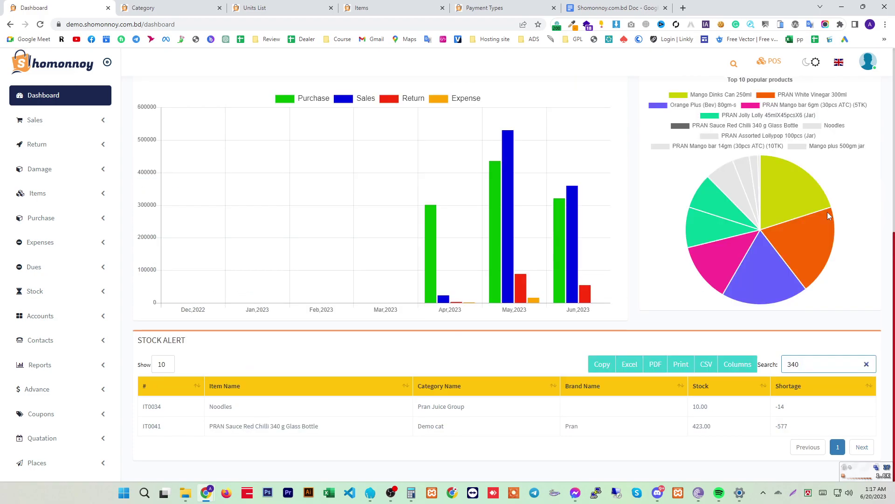
Step: Check the stock and shortage figures for PRAN Sauce Red Chilli 340 g Glass Bottle in the stock alerts
left_click_drag(326, 425, 208, 424)
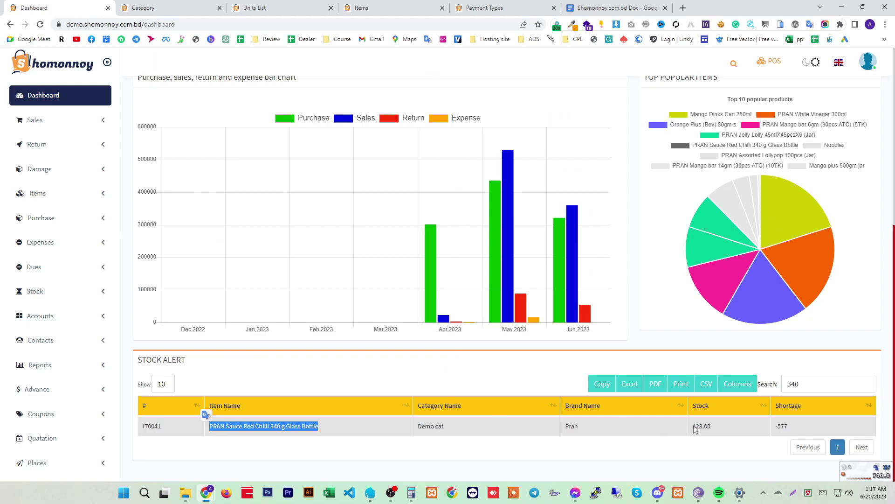
left_click_drag(717, 427, 699, 428)
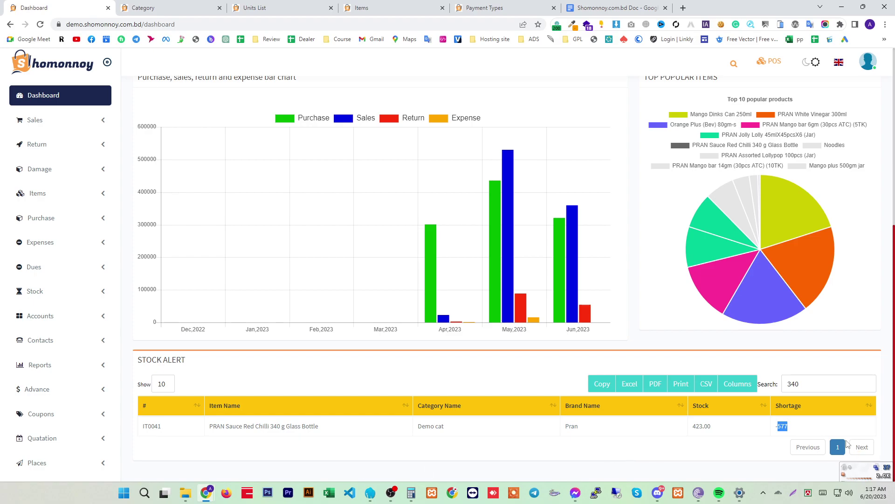
left_click(796, 436)
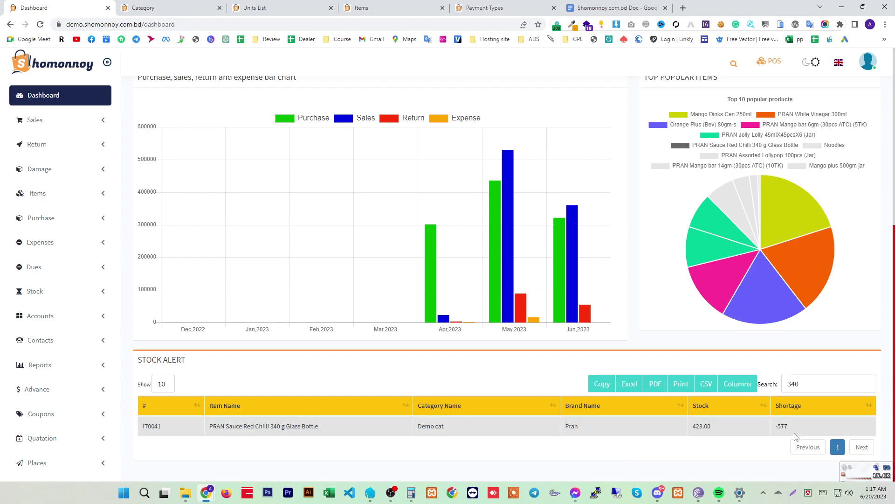
Step: Calculate 1000 - 423 in Calculator and compare the result with the PRAN sauce's shortage in the Stock Alert table
left_click(411, 492)
left_click(748, 219)
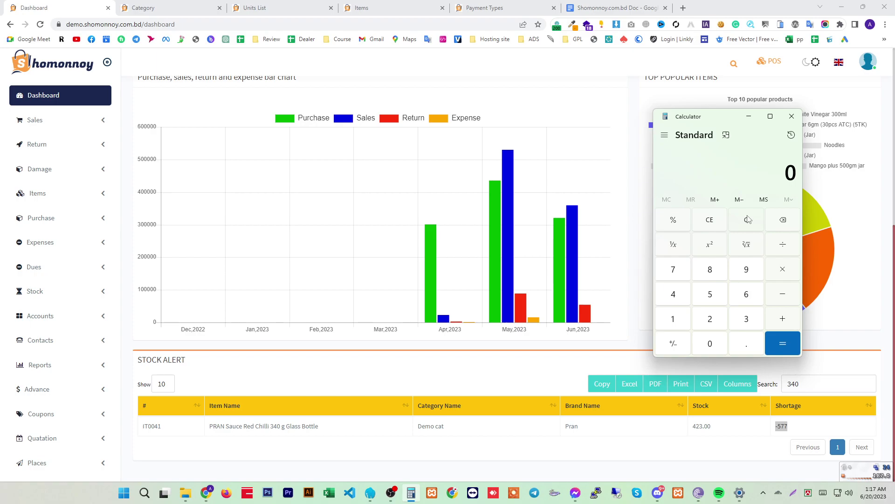
type("1000 - ")
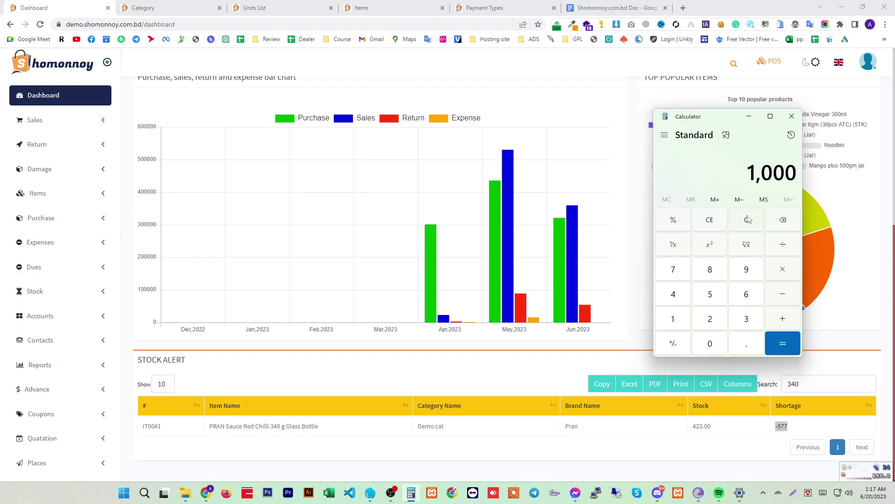
type("423")
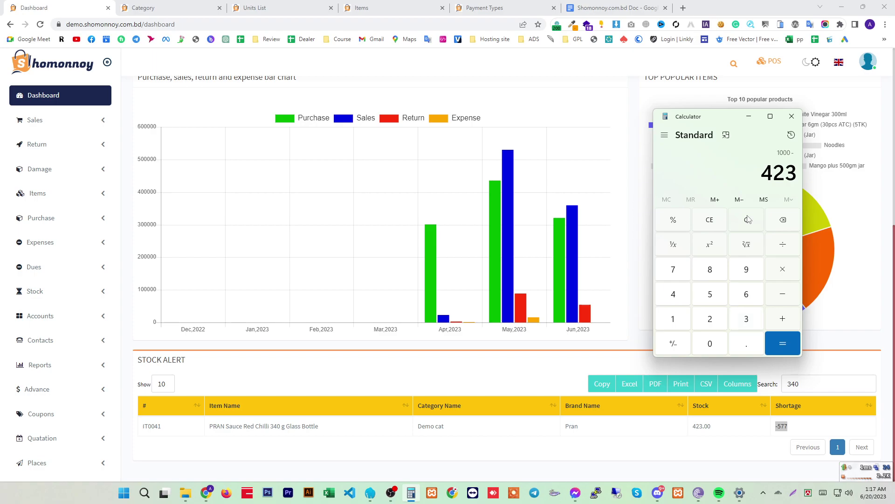
key("Return")
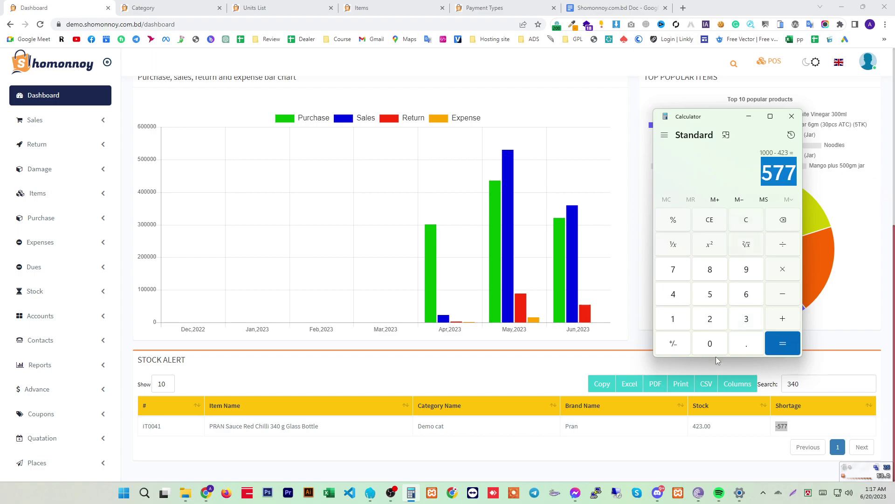
left_click(797, 425)
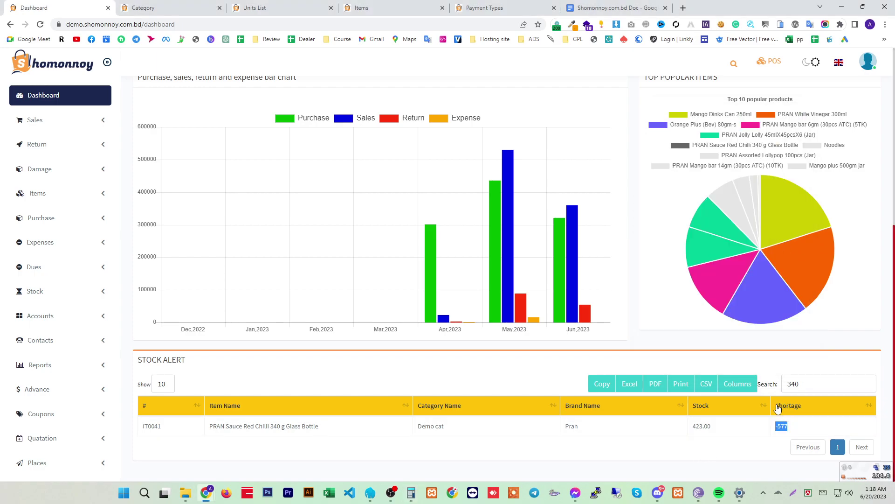
left_click(778, 428)
Step: Compare the dashboard's summary totals for the Weekly, Monthly and Yearly periods, finishing with All
scroll(644, 357, "up", 3)
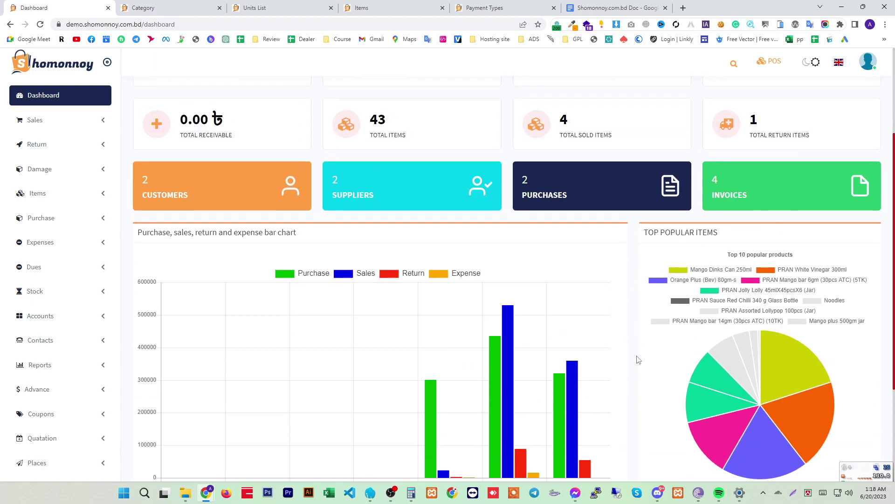
scroll(637, 364, "up", 3)
left_click(778, 102)
left_click(813, 101)
left_click(848, 102)
left_click(869, 102)
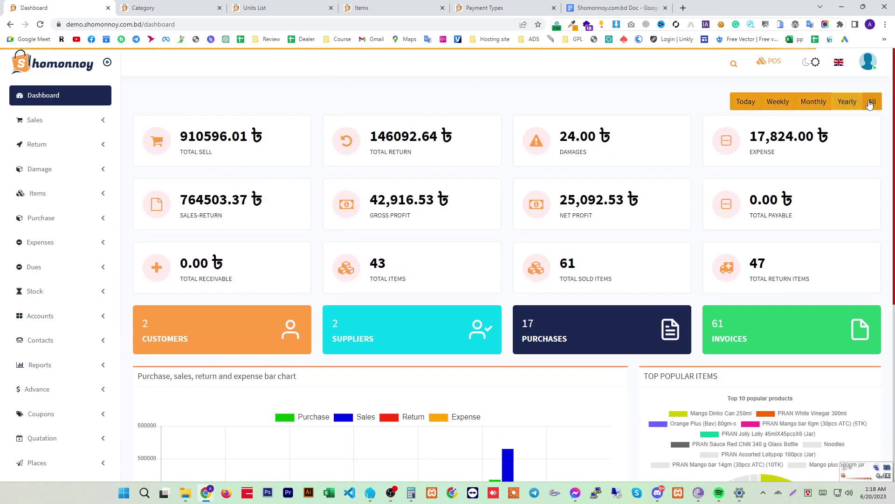
left_click(799, 103)
left_click(847, 101)
left_click(777, 102)
left_click(813, 102)
left_click(848, 102)
left_click(871, 103)
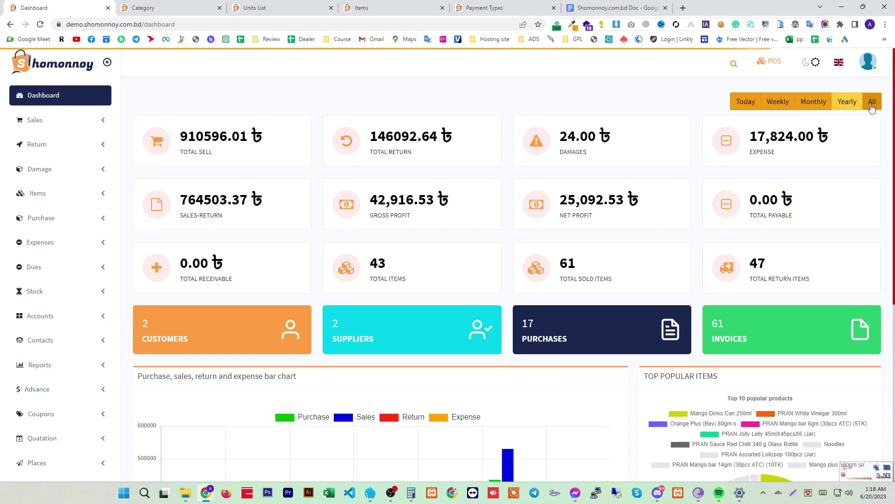
left_click_drag(181, 136, 620, 253)
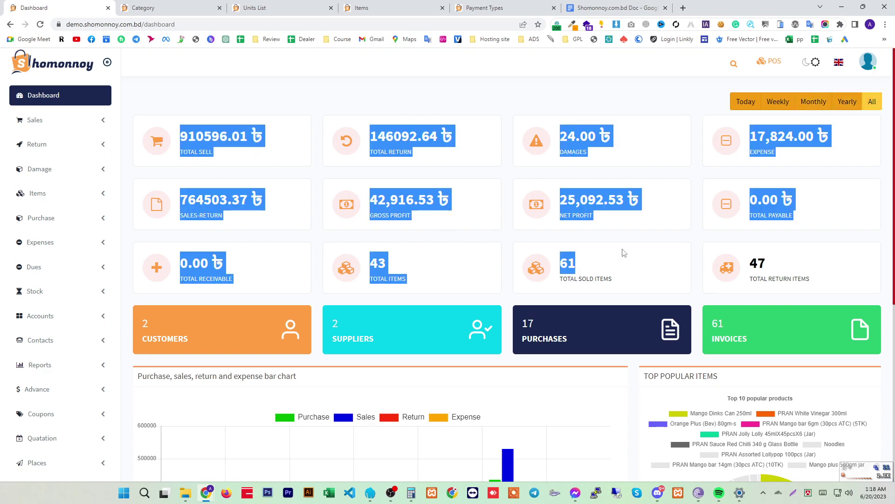
Step: Examine the monthly bars in the dashboard's purchase, sales, return and expense chart
scroll(620, 253, "down", 6)
left_click(400, 302)
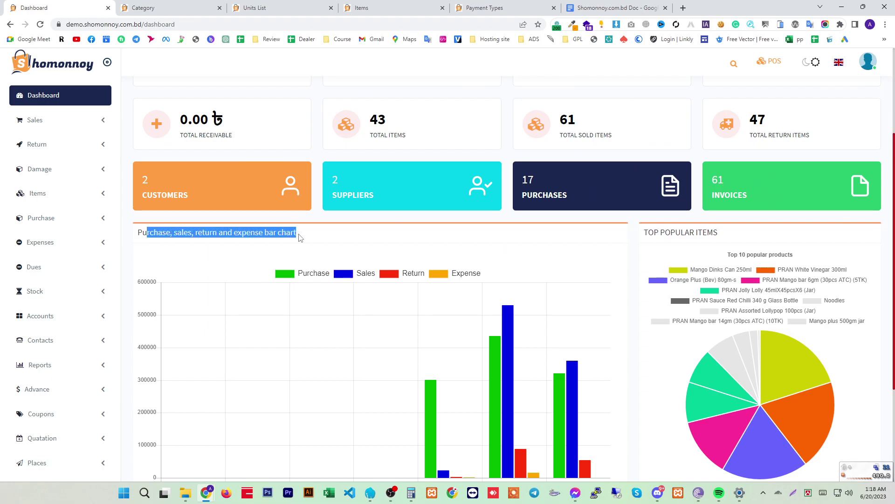
scroll(326, 240, "down", 3)
mouse_move(494, 250)
mouse_move(519, 310)
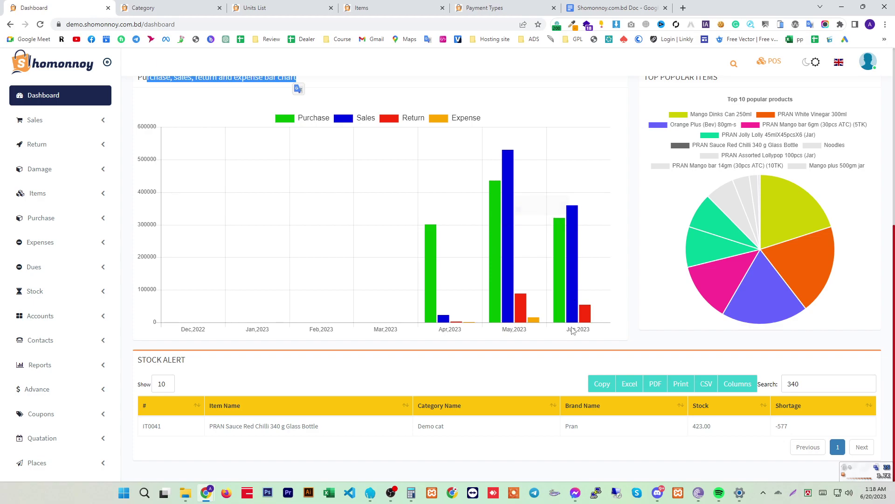
scroll(677, 222, "up", 3)
scroll(676, 221, "down", 3)
Step: Inspect the product slices in the Top Popular Items pie chart
scroll(676, 222, "up", 3)
left_click_drag(649, 234, 718, 233)
scroll(715, 269, "down", 3)
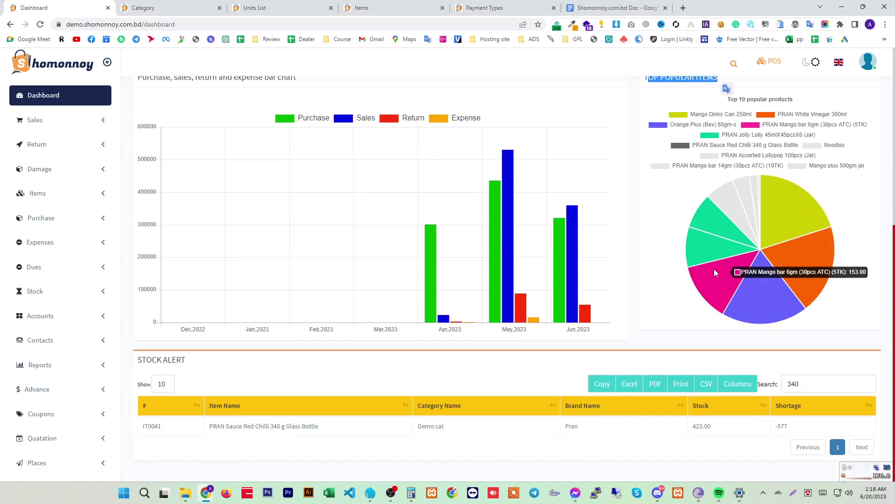
mouse_move(749, 319)
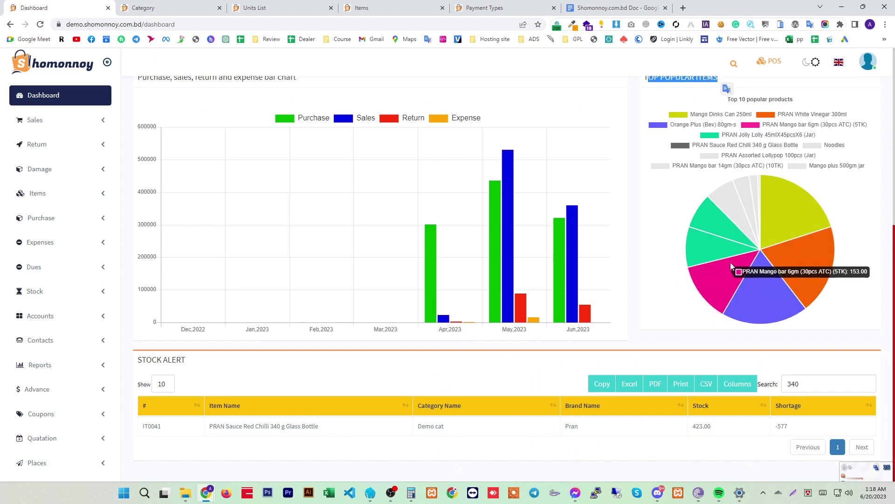
mouse_move(716, 260)
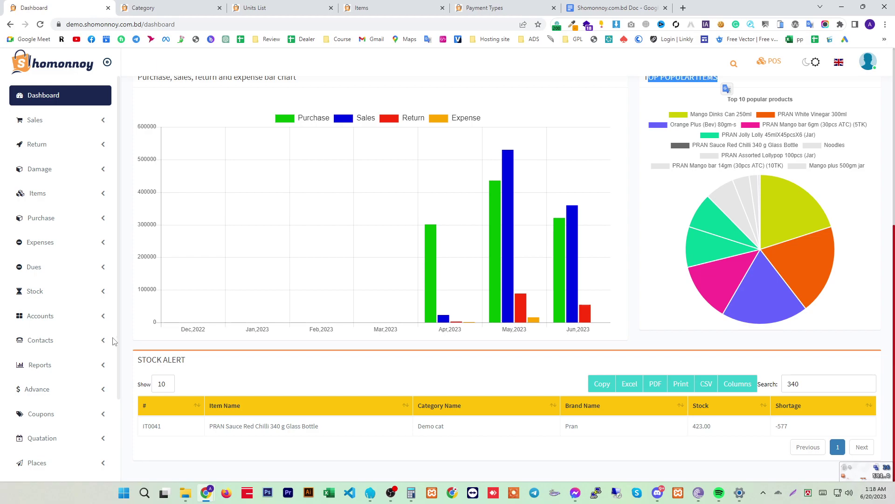
scroll(56, 420, "down", 1)
scroll(59, 447, "down", 2)
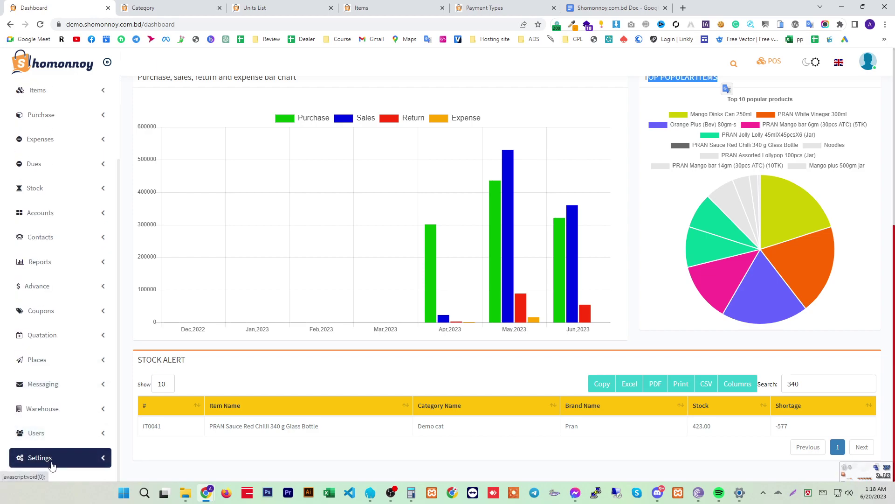
scroll(57, 373, "up", 2)
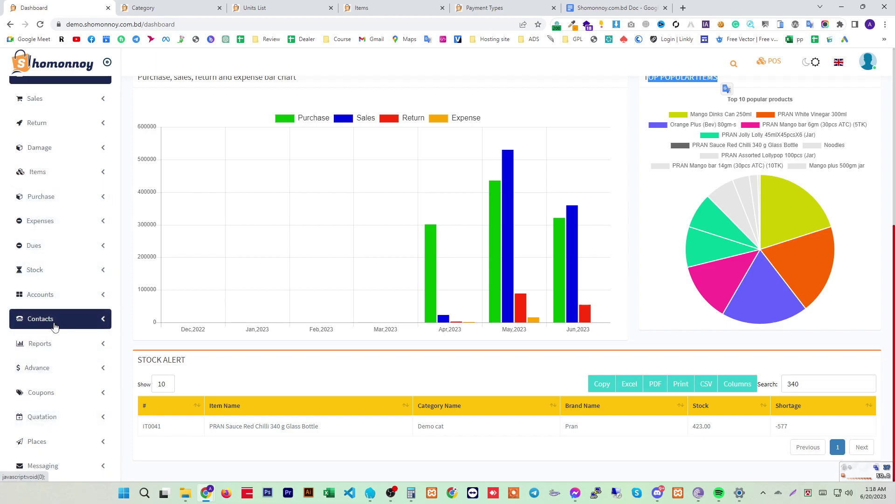
scroll(54, 349, "down", 2)
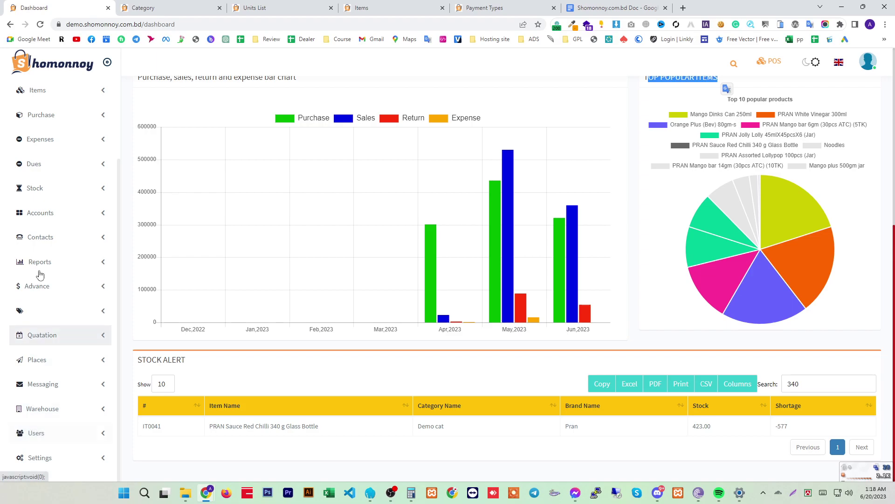